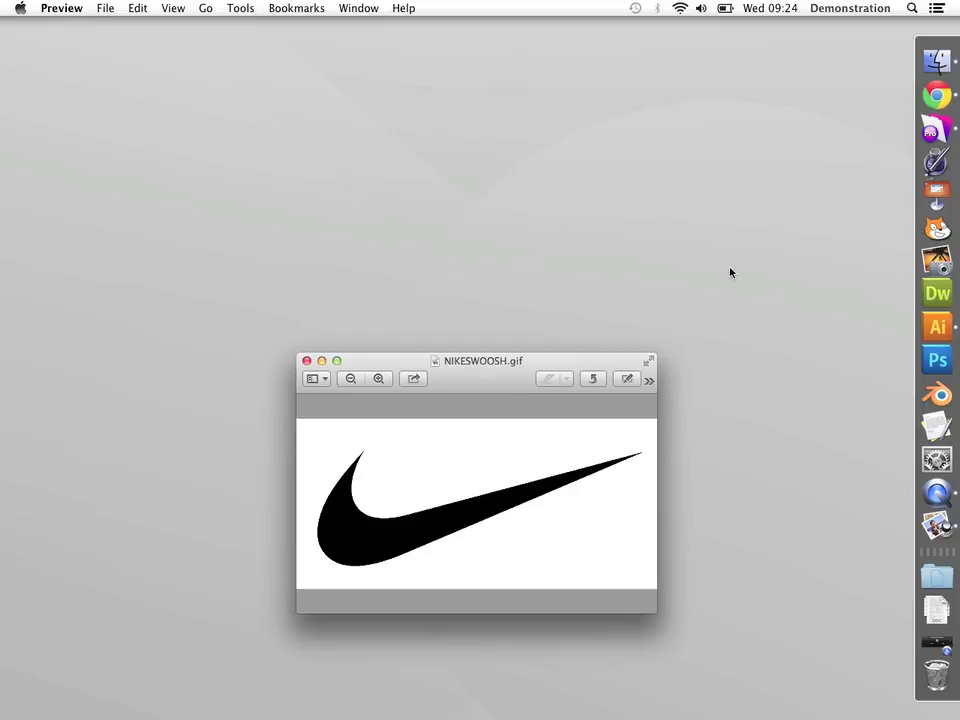
- Switch to Illustrator and create a new custom document 400 px wide and 300 px high with one artboard
click(940, 327)
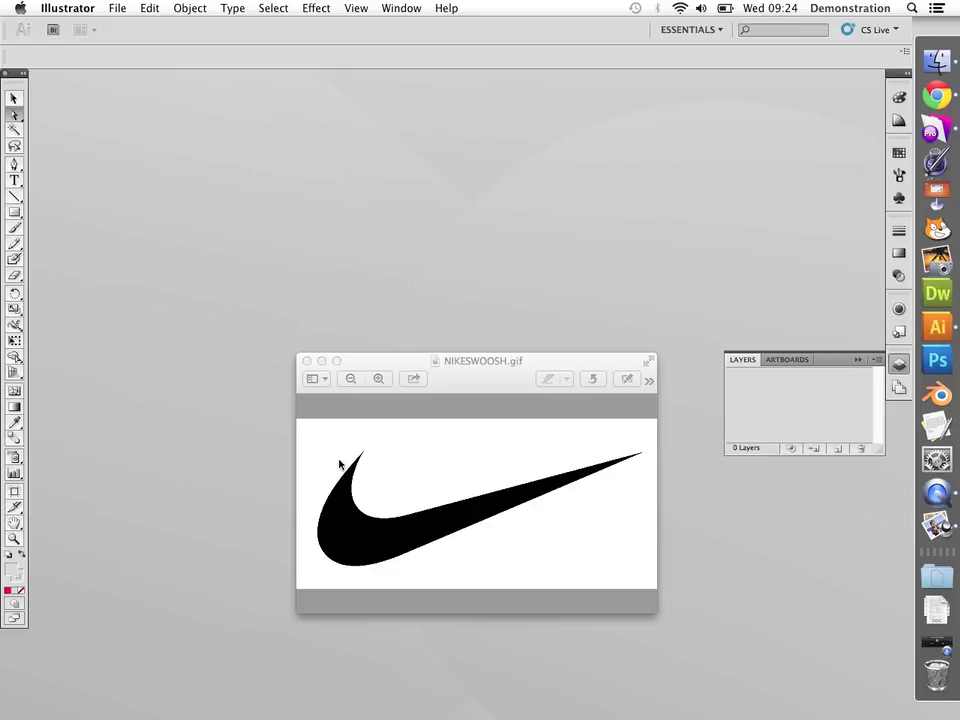
click(117, 8)
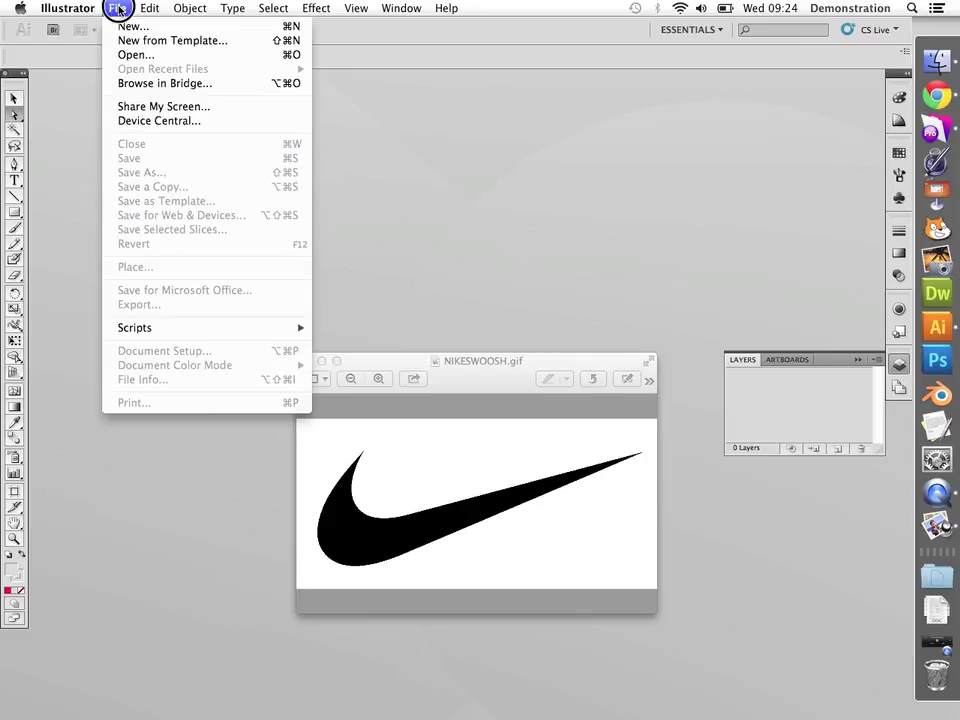
click(127, 25)
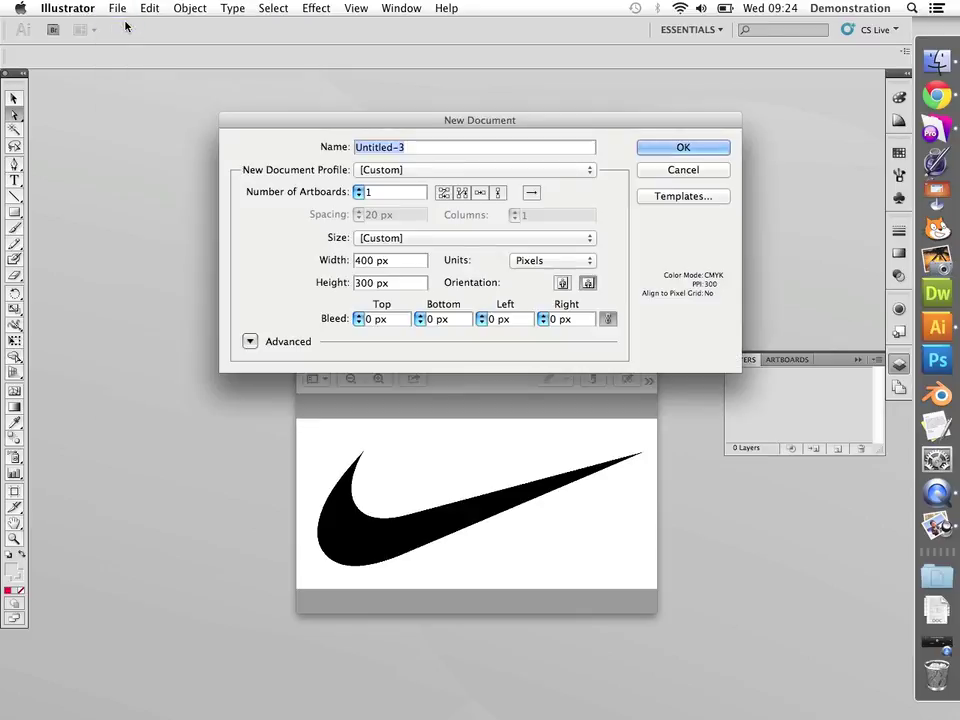
click(428, 243)
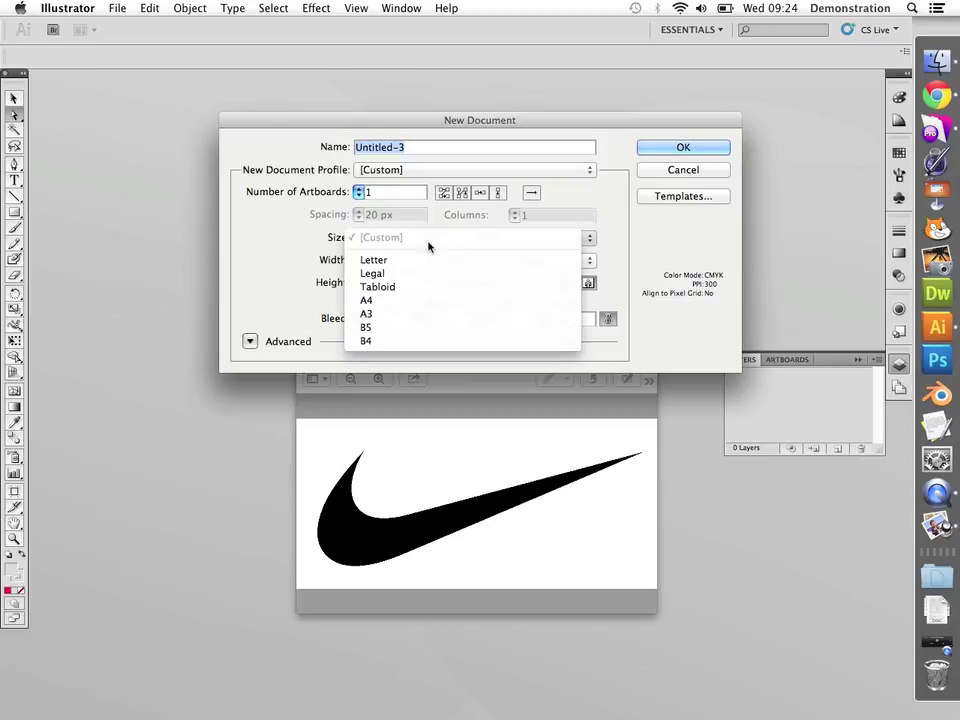
click(277, 261)
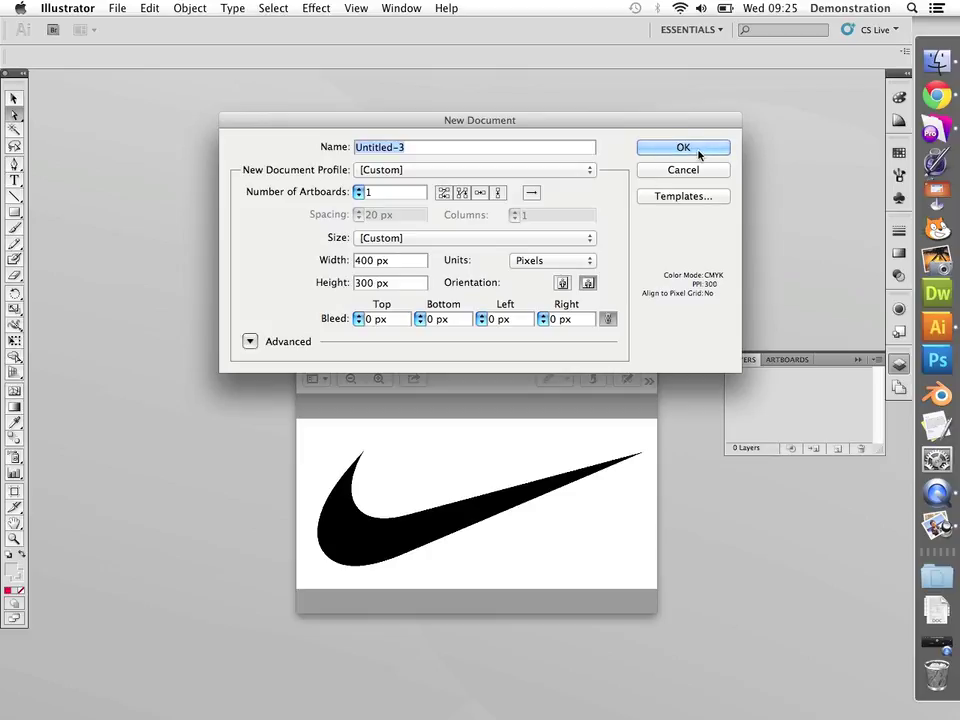
click(680, 170)
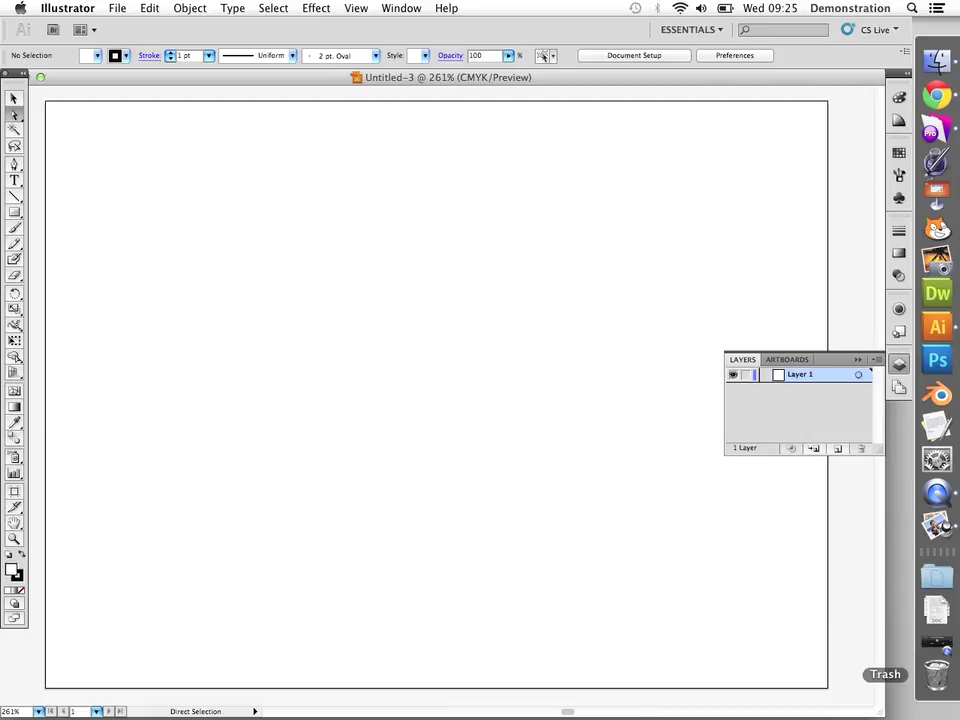
- Shrink the document window so it sits above the swoosh reference image and set its zoom to 100%
drag(885, 715, 712, 385)
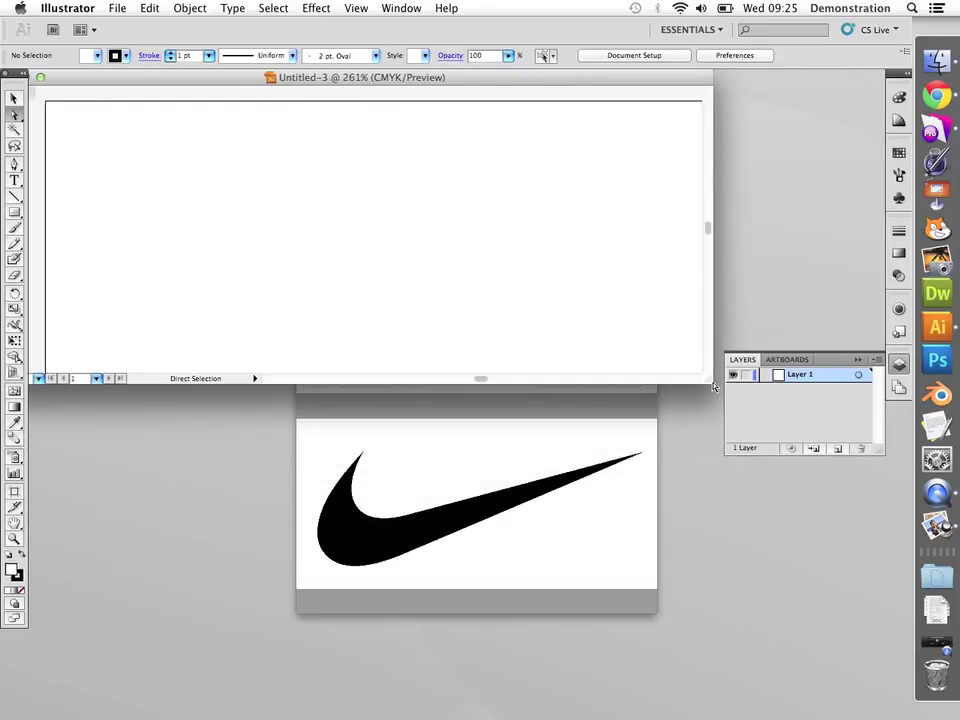
drag(370, 77, 406, 76)
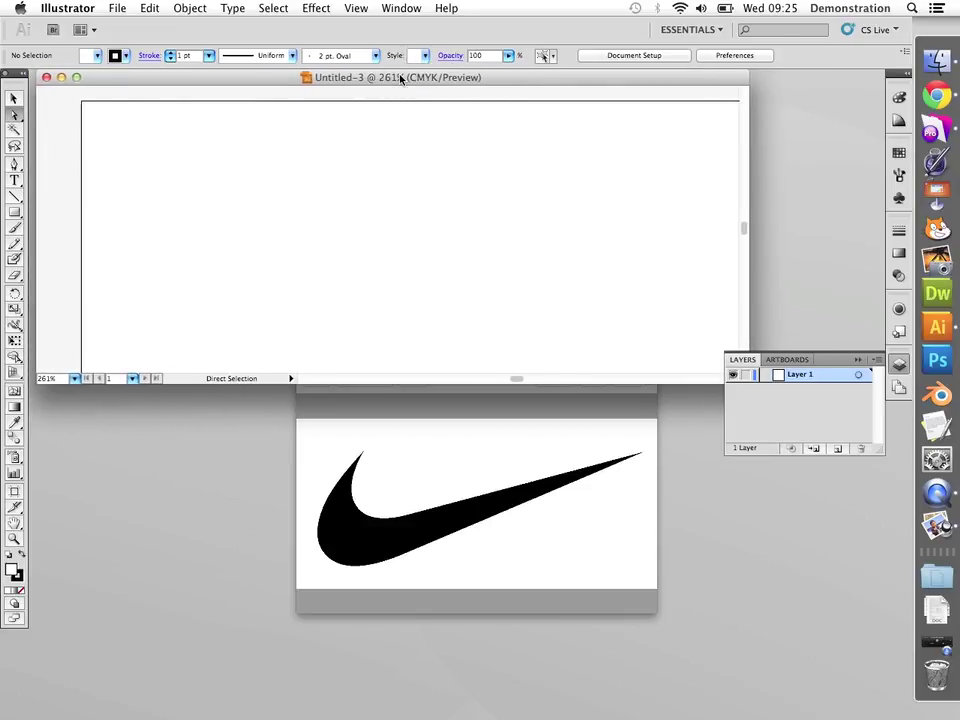
click(73, 379)
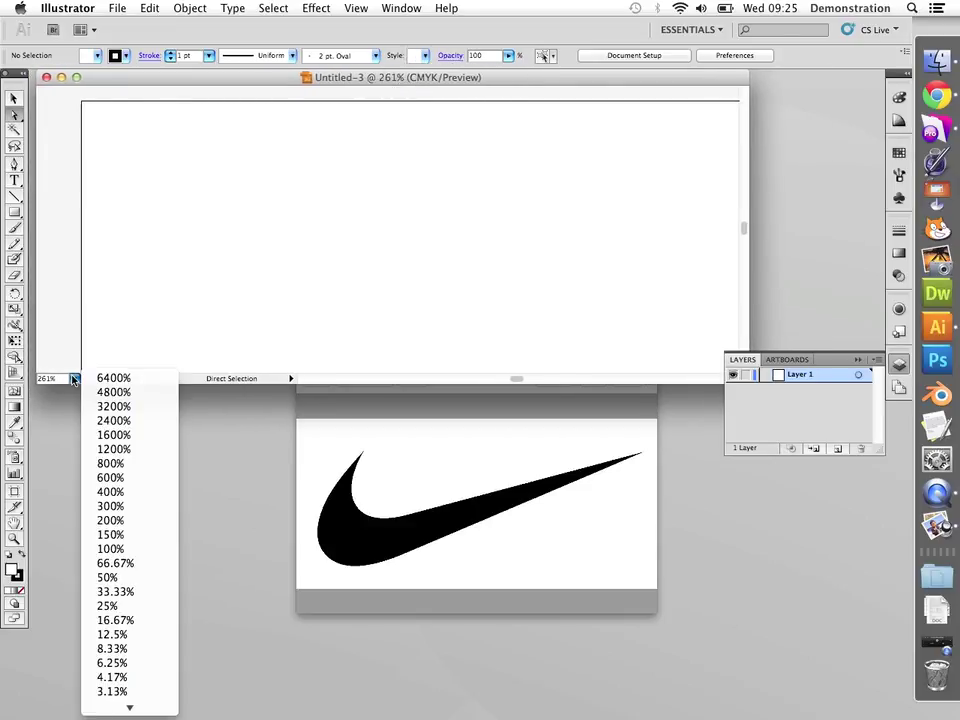
click(122, 549)
scroll(572, 285, down, 3)
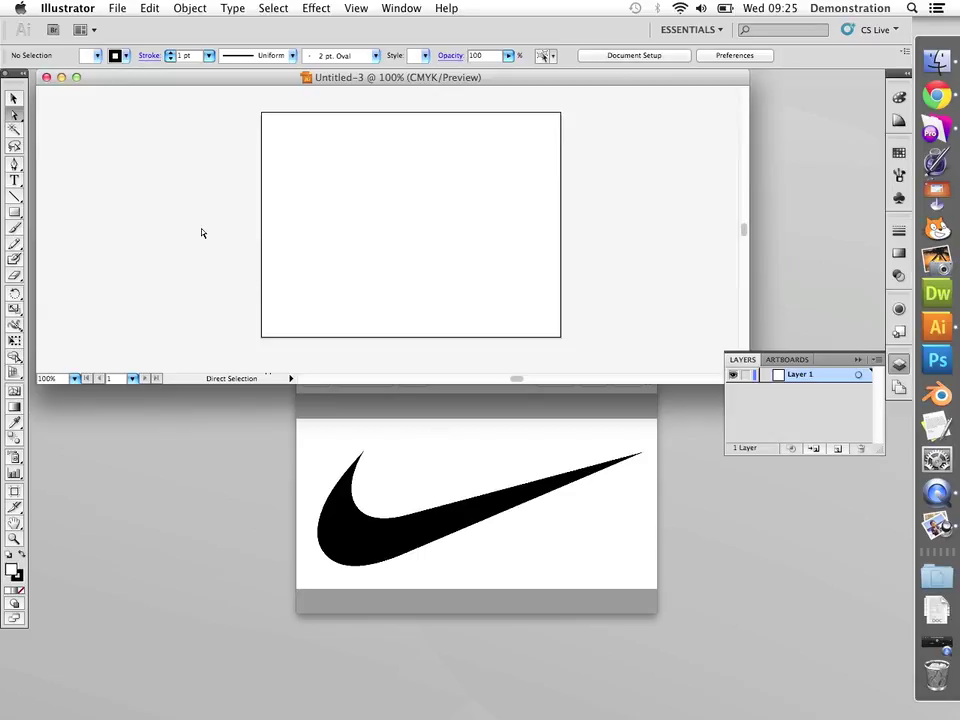
- Draw a closed, straight-sided five-point outline of the swoosh on the artboard with the Pen tool
click(15, 167)
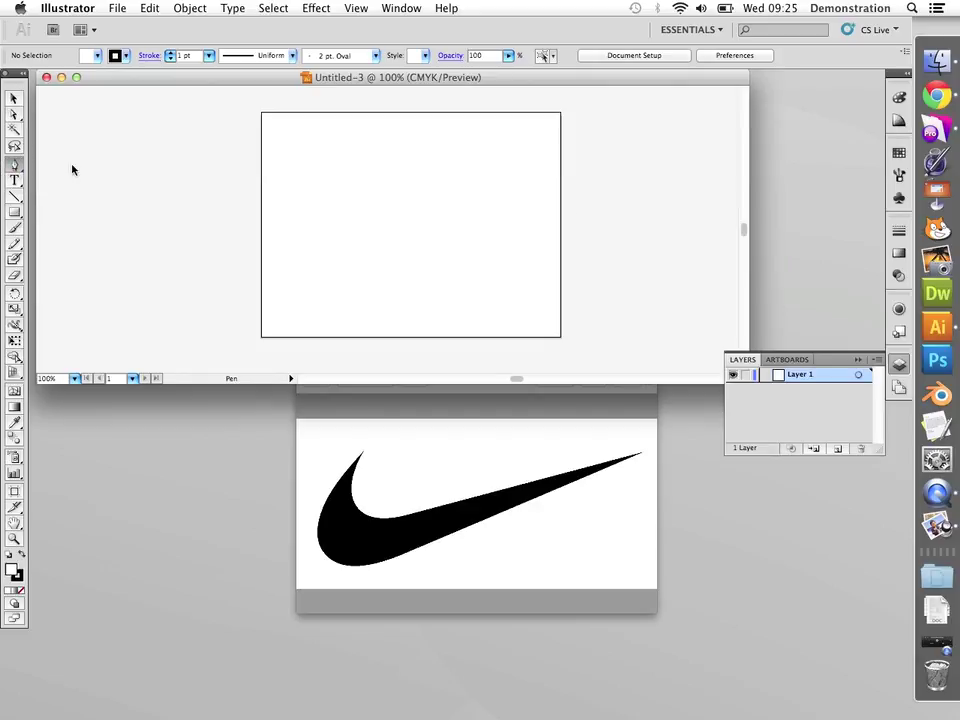
click(535, 183)
click(364, 281)
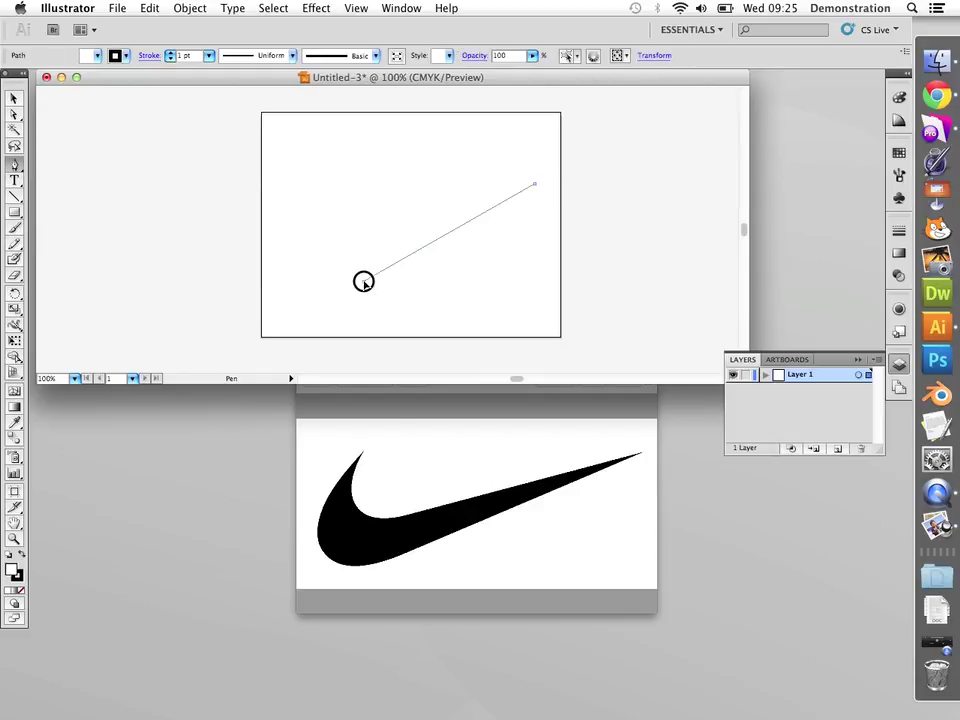
click(322, 234)
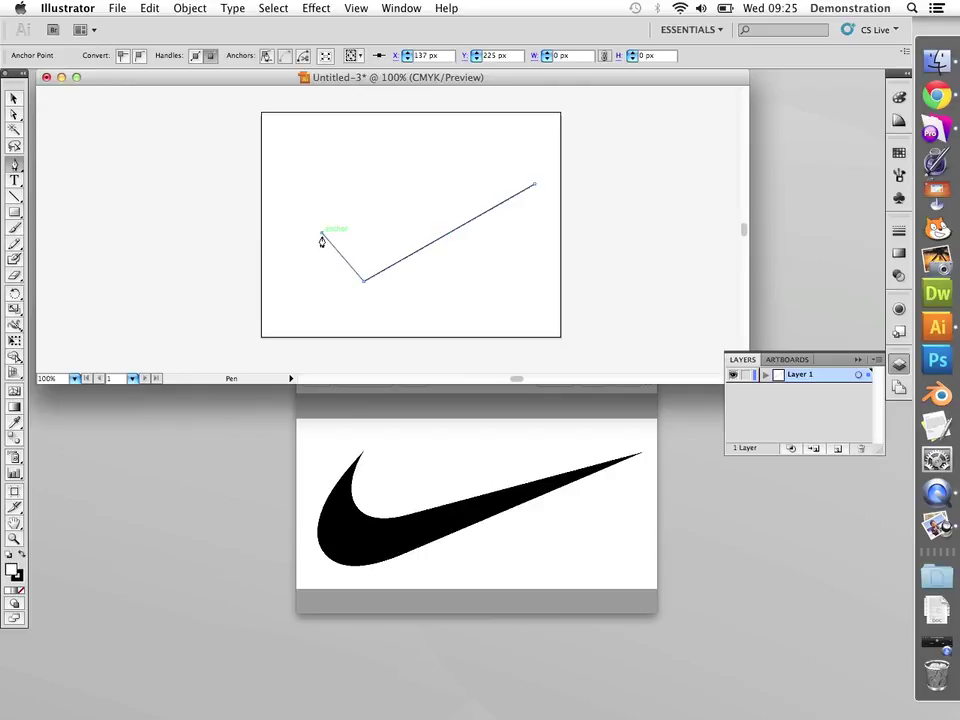
click(364, 186)
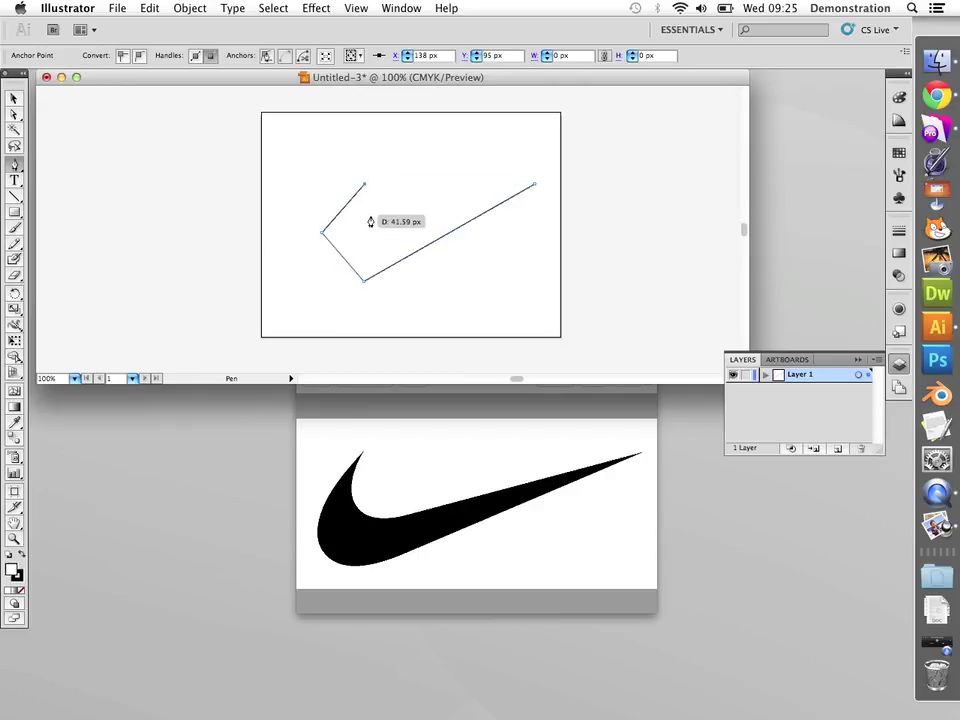
click(369, 216)
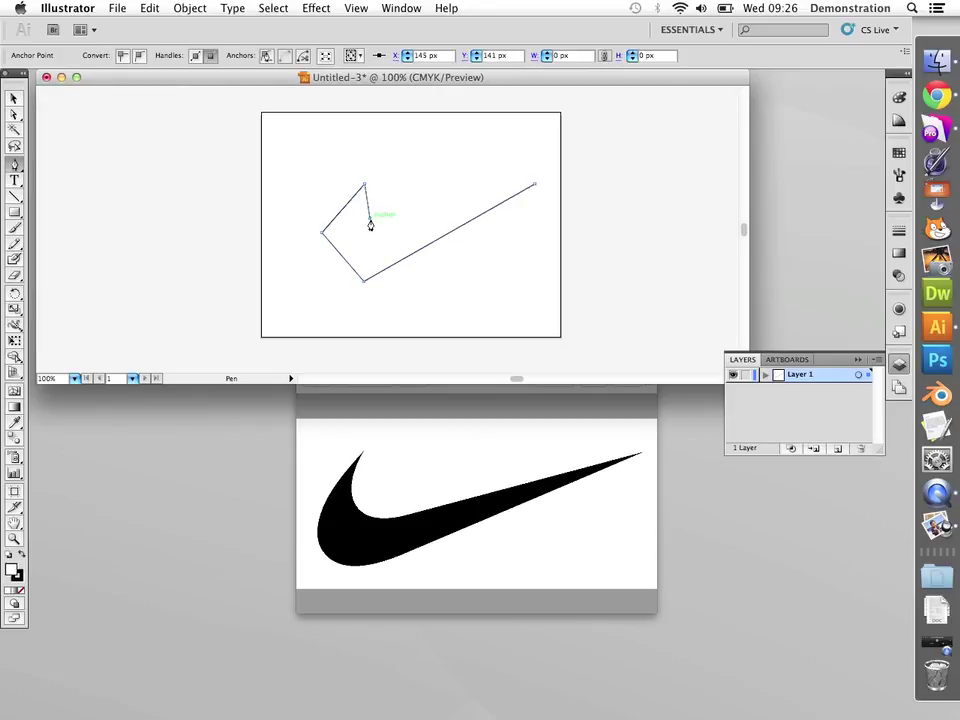
click(536, 184)
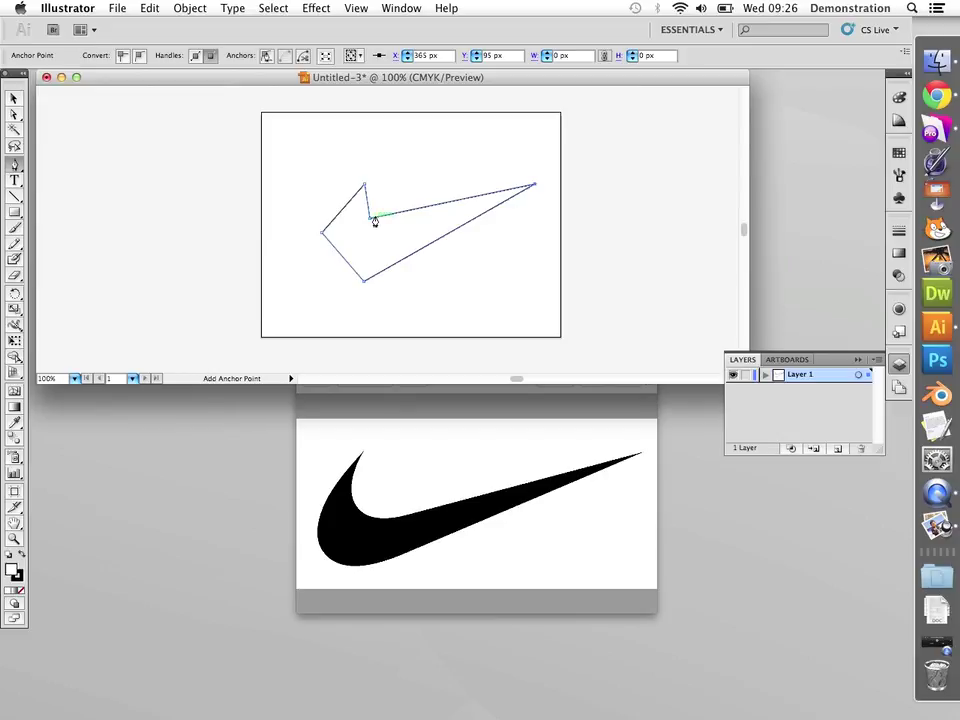
- Move the whole swoosh outline slightly to the left on the artboard with the Selection tool
scroll(375, 221, down, 3)
scroll(375, 221, up, 3)
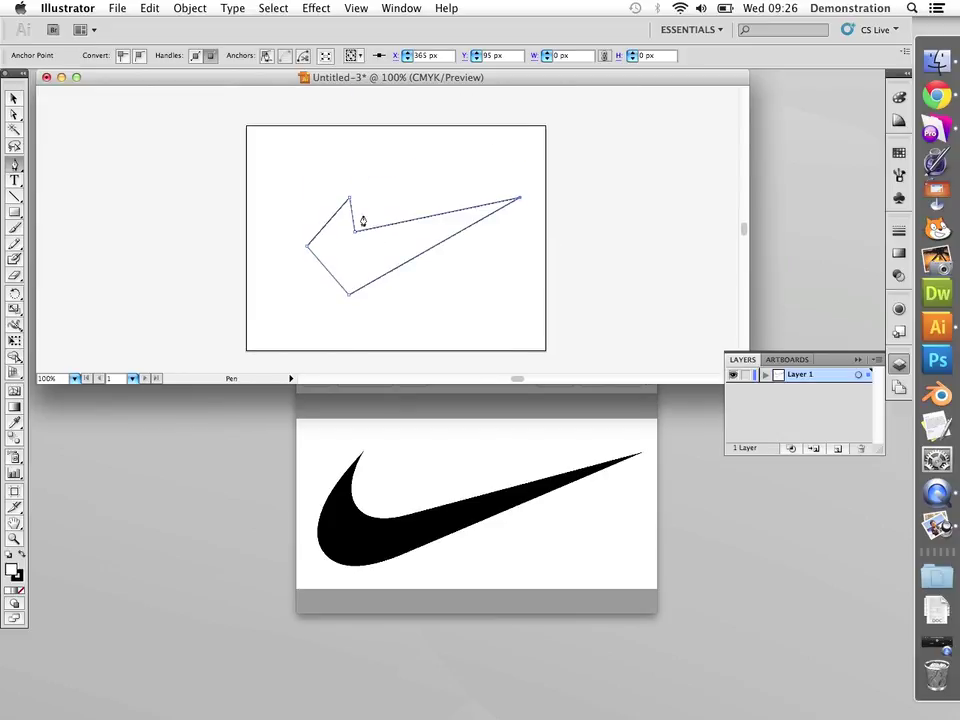
click(15, 115)
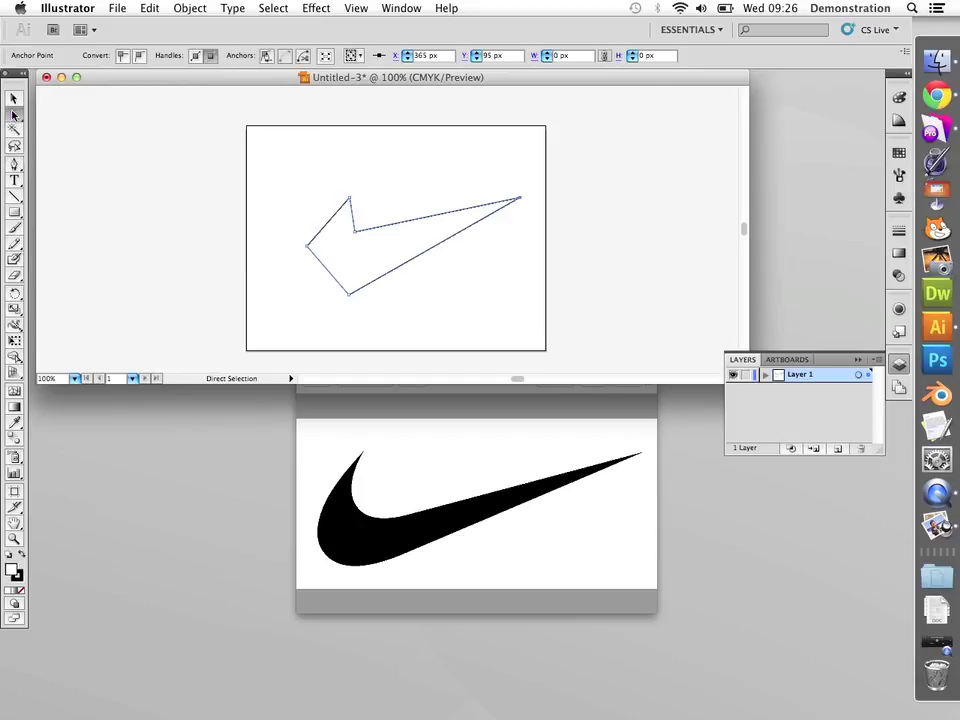
click(14, 98)
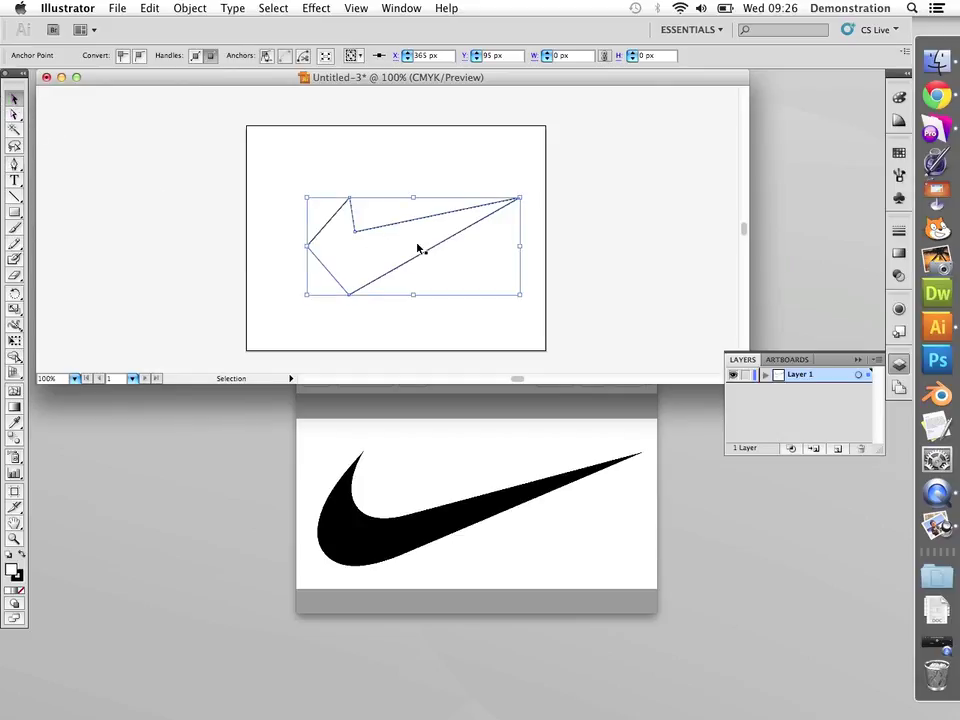
mouse_move(384, 240)
mouse_down()
mouse_move(345, 240)
mouse_move(392, 238)
mouse_move(373, 243)
mouse_up()
click(380, 240)
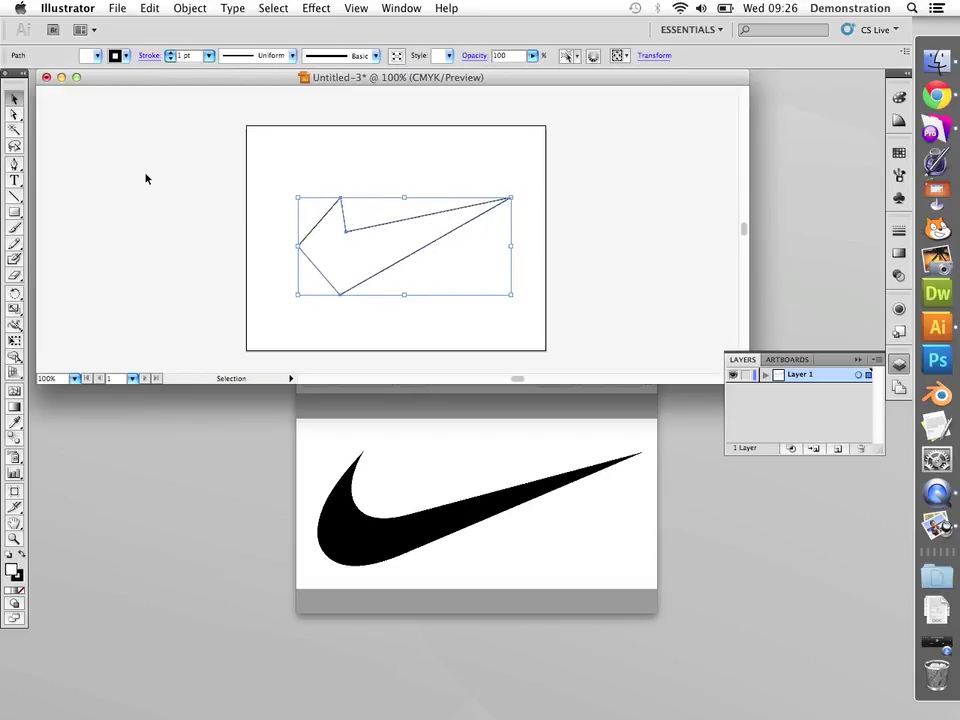
- Move the inner corner anchor to about X 139 px, Y 150 px and the leftmost anchor to about X 69 px, Y 184 px
click(14, 113)
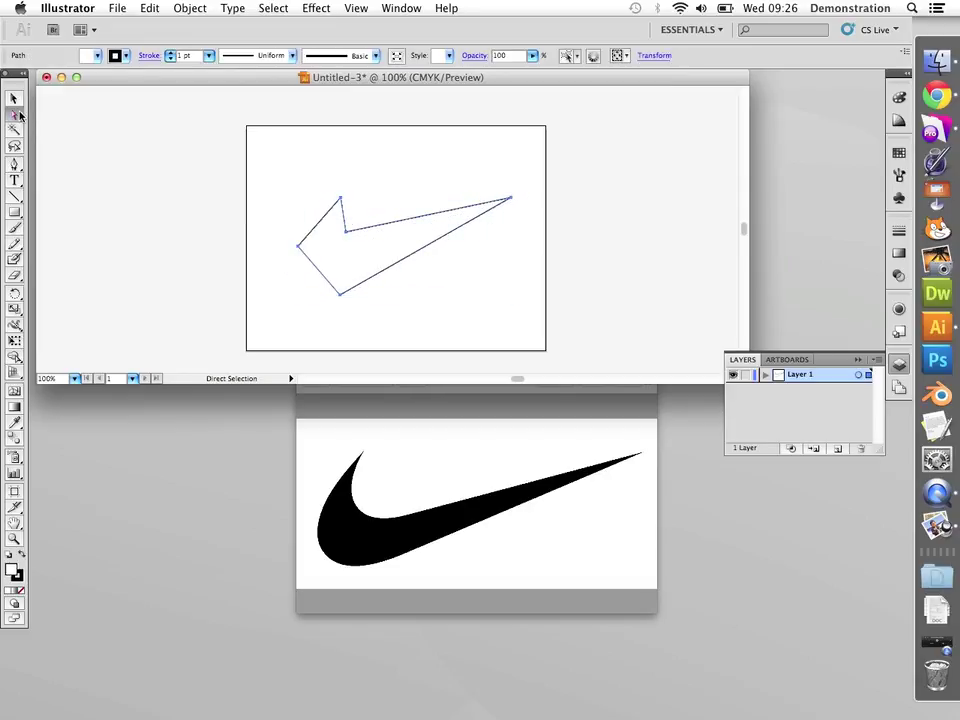
click(345, 234)
drag(345, 236, 300, 266)
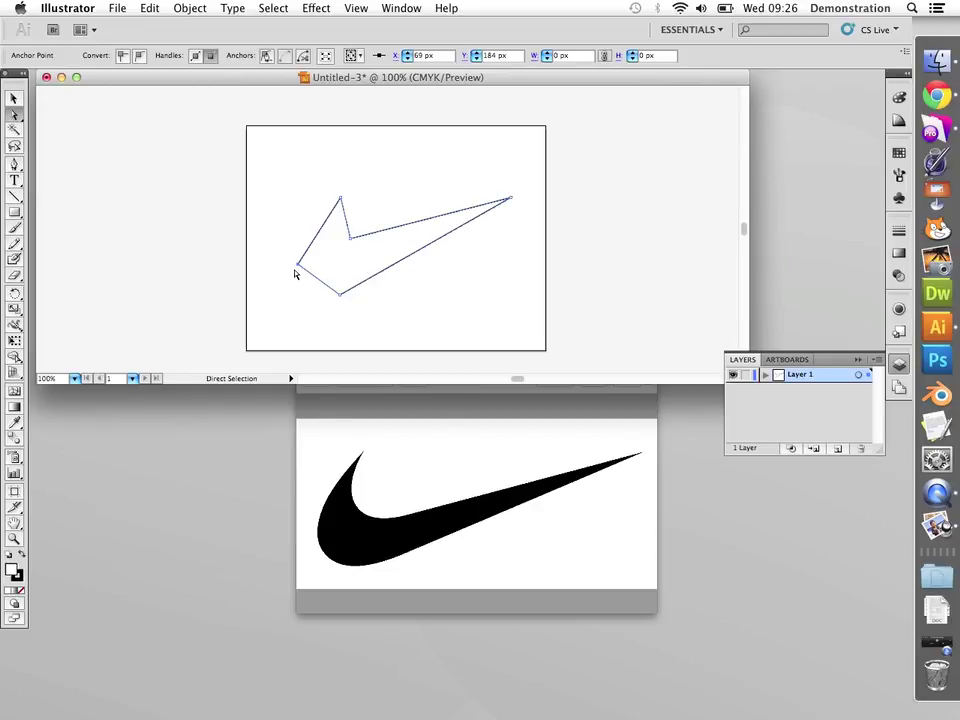
- Convert the inner corner anchor and the leftmost anchor of the outline to smooth points
click(351, 241)
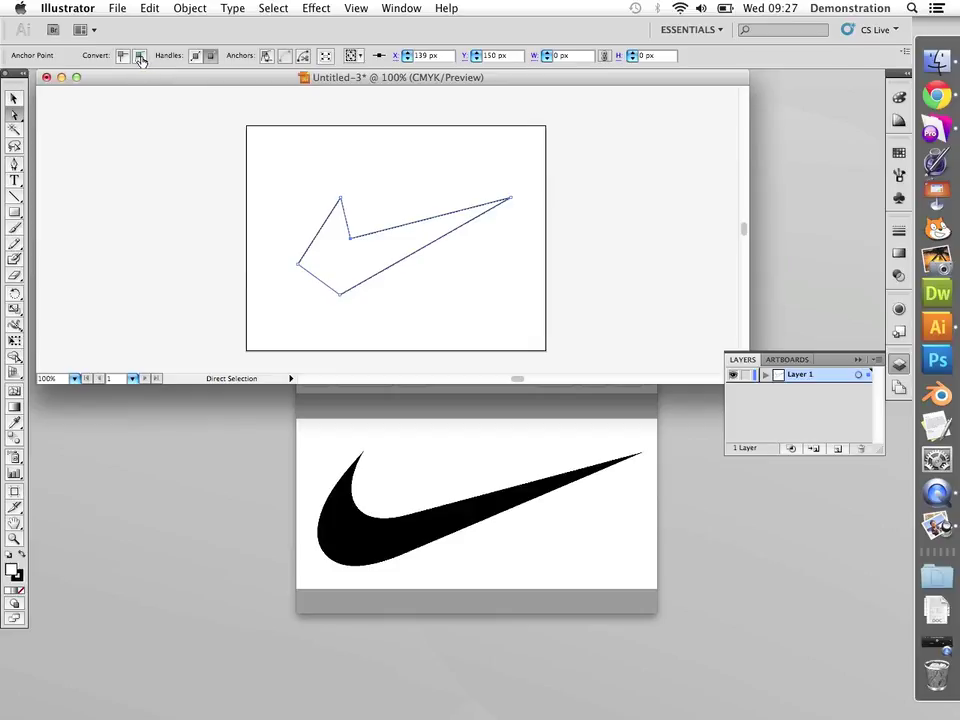
click(350, 237)
click(143, 58)
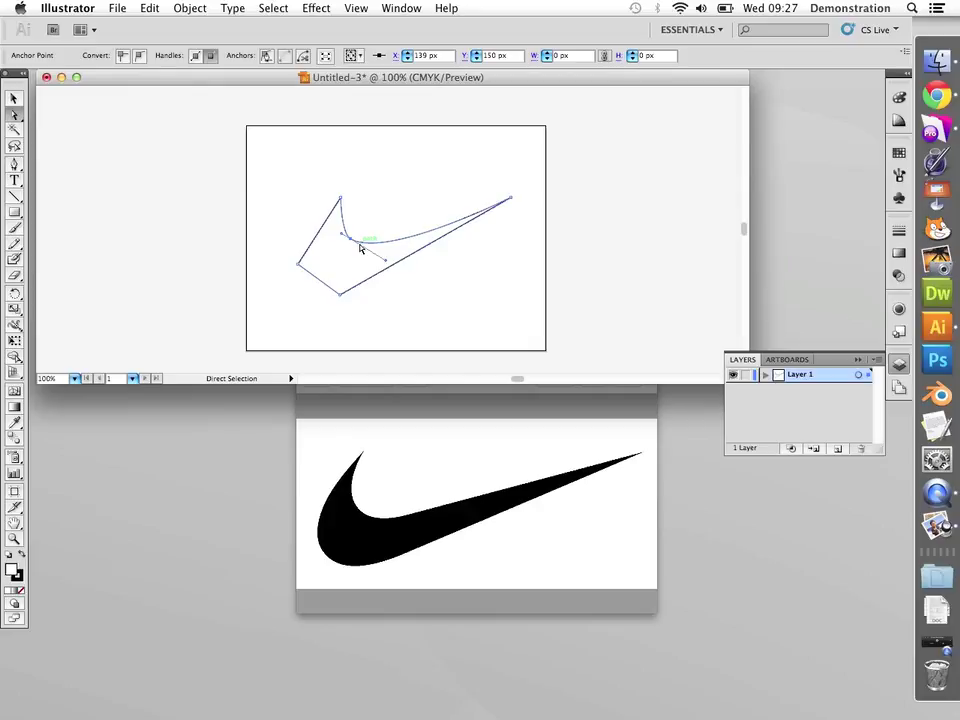
click(299, 265)
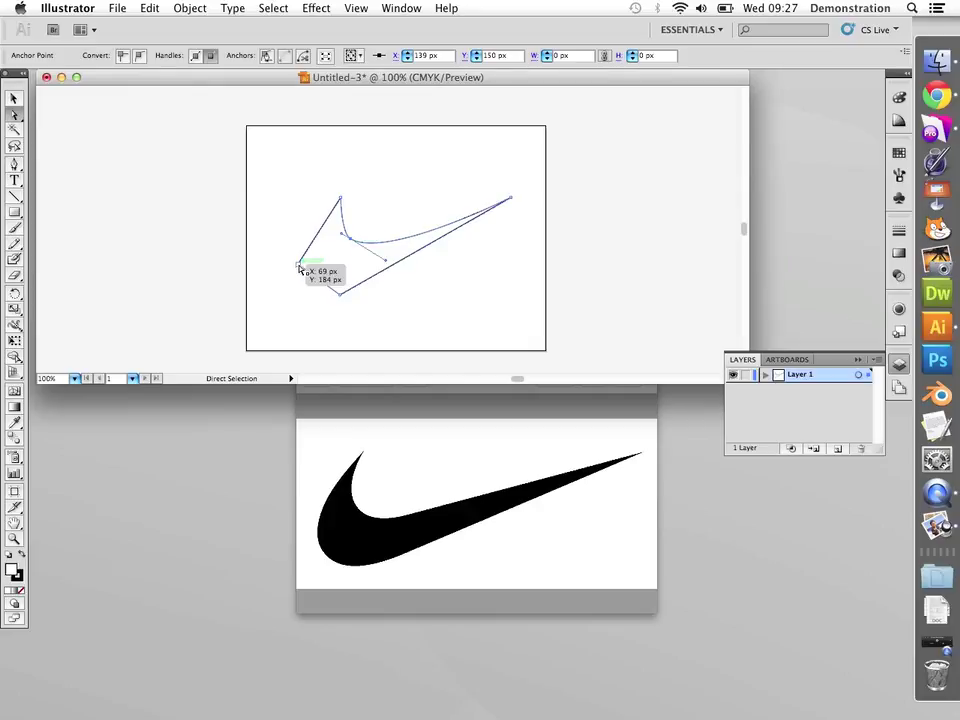
click(140, 58)
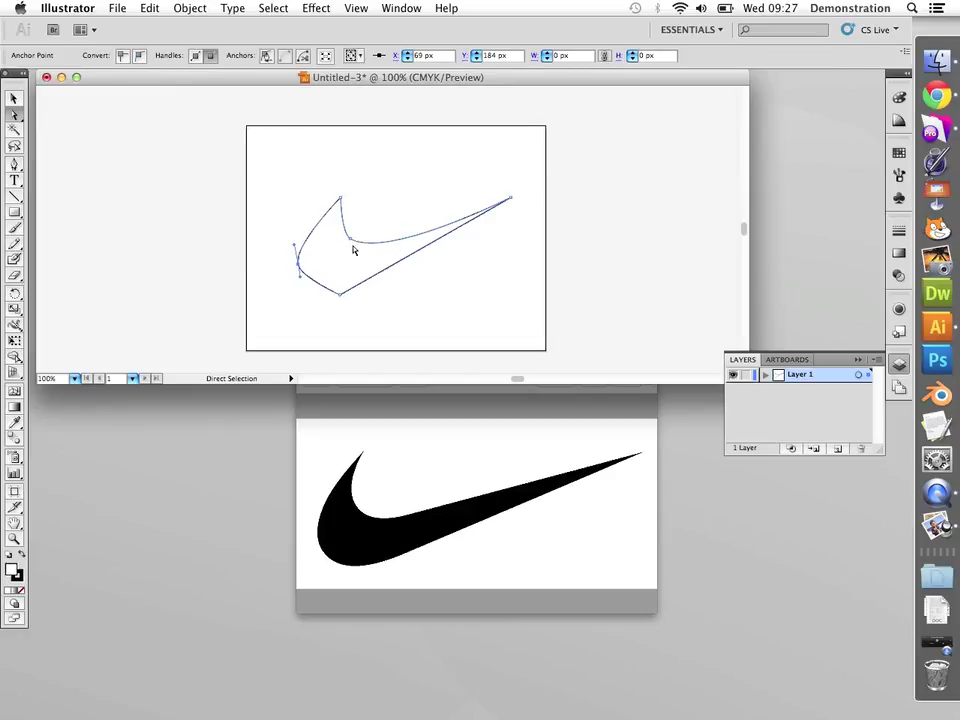
drag(357, 244, 352, 247)
- Move the NIKESWOOSH.gif reference lower, then enlarge the document window and fit all artwork in it
click(465, 393)
drag(473, 384, 473, 480)
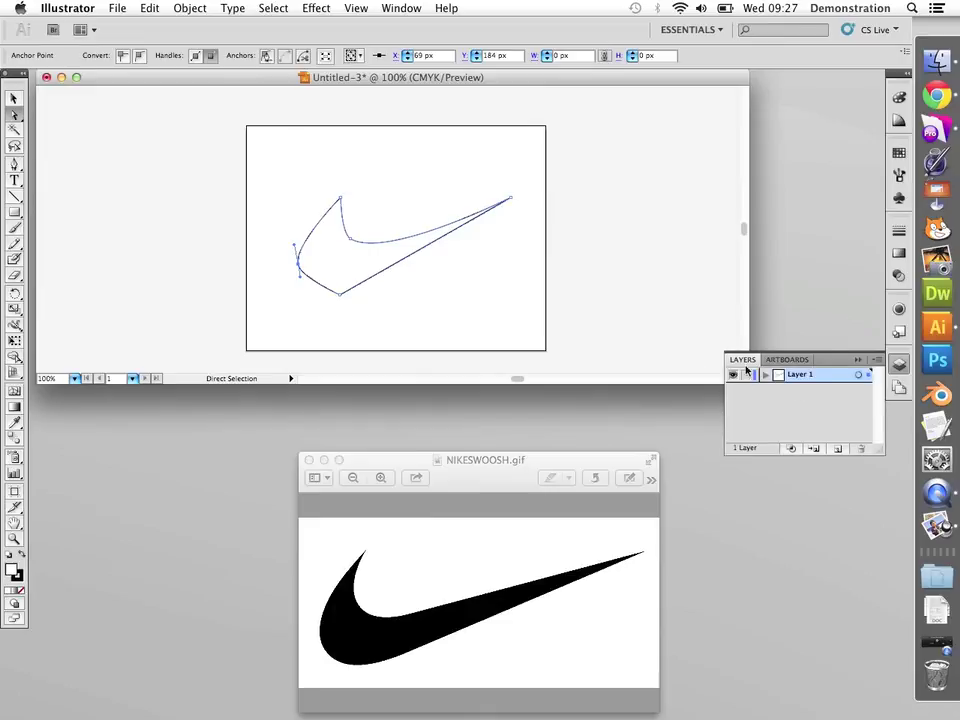
click(858, 363)
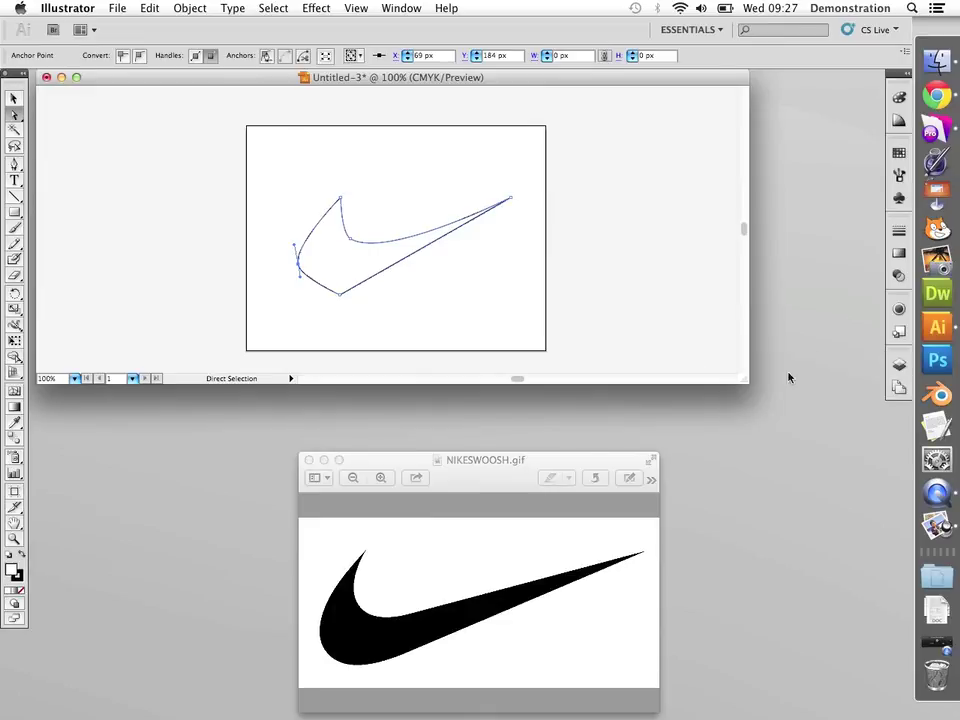
drag(750, 385, 903, 493)
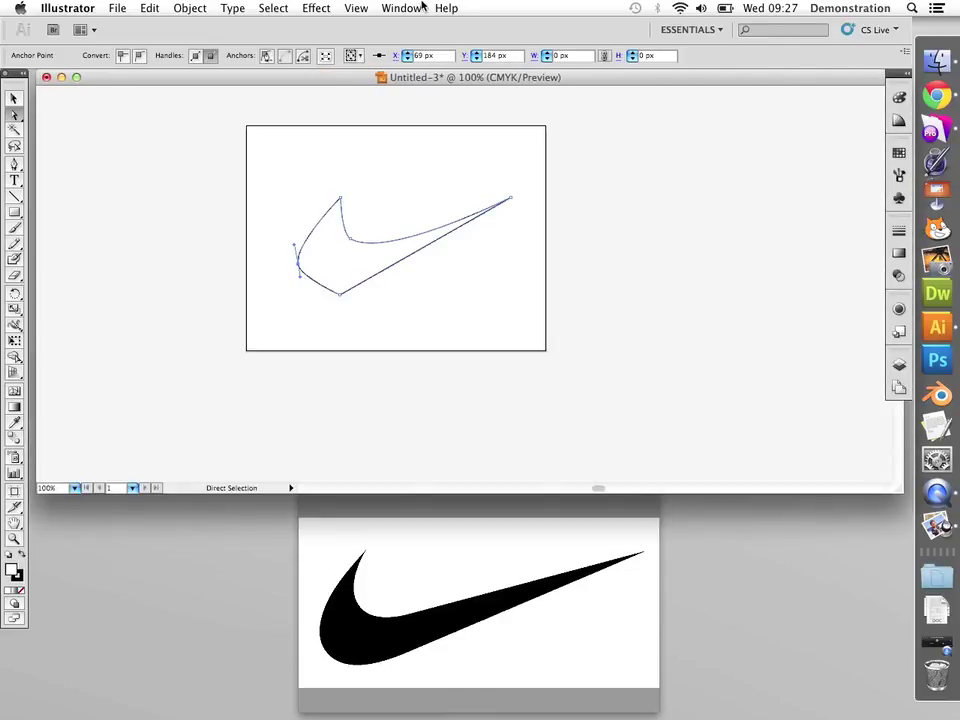
click(362, 9)
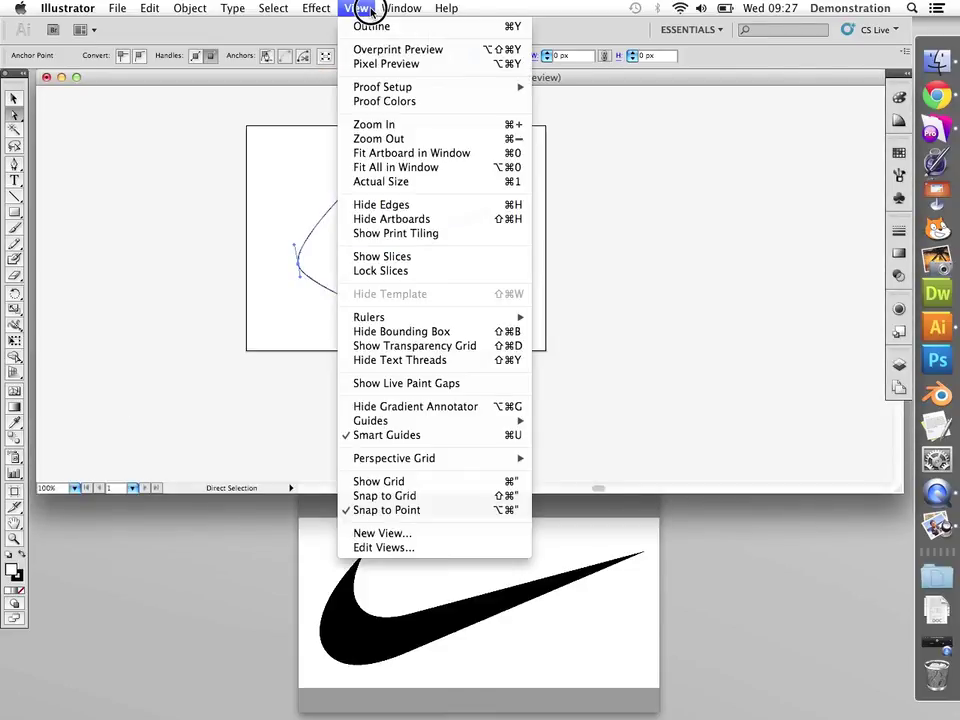
click(399, 170)
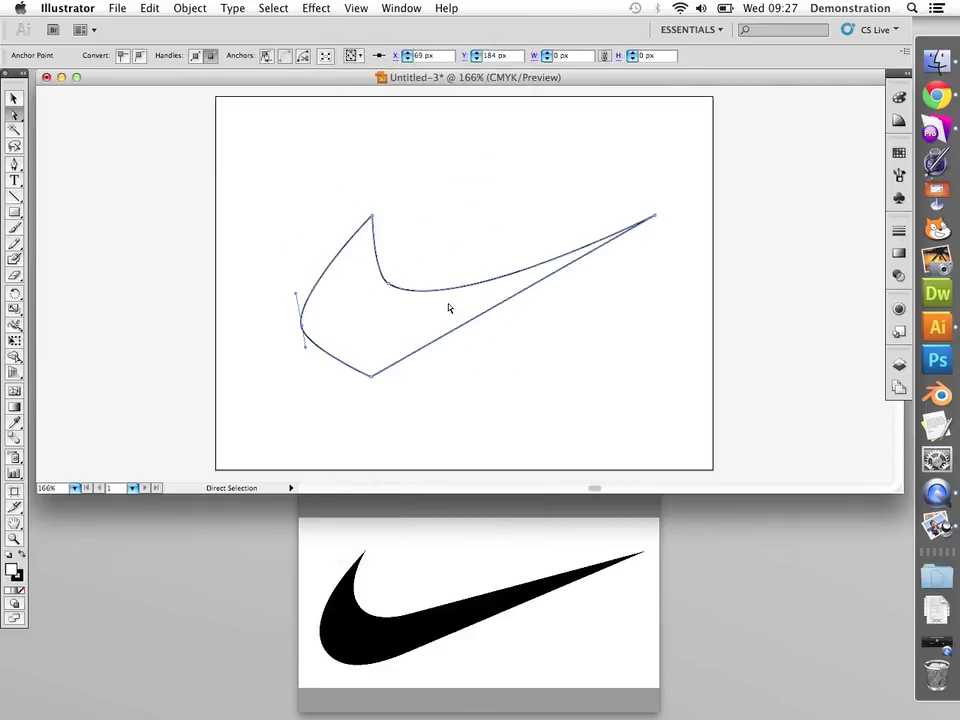
- Adjust the inner anchor's direction handles so the swoosh's inner curve and upper edge follow the reference logo
click(389, 285)
drag(448, 323, 327, 296)
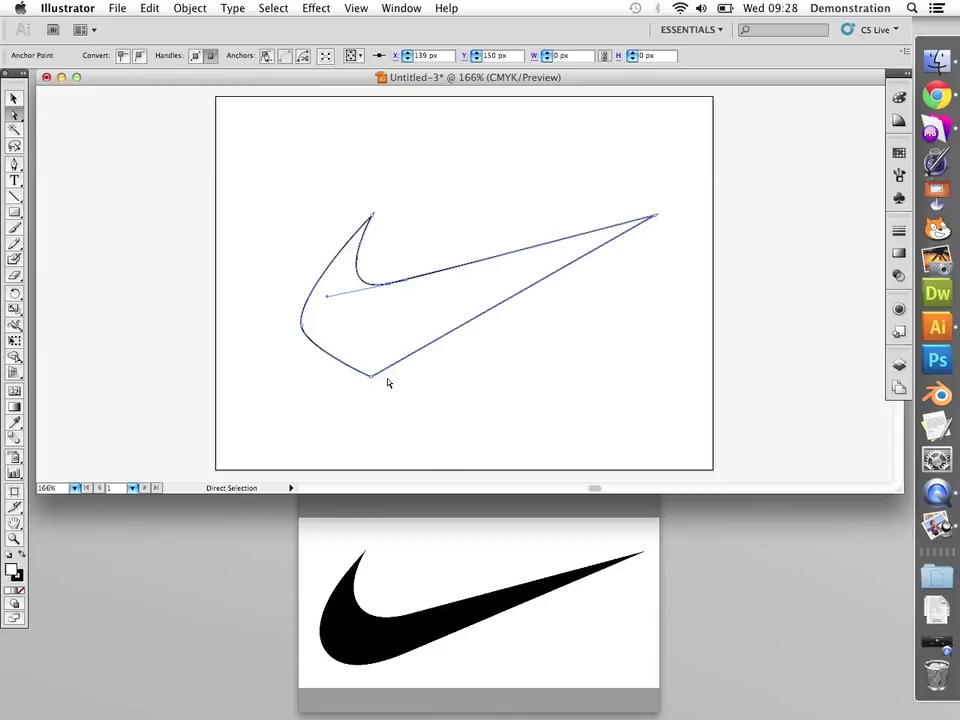
- Move the bottom anchor up to about X 111 px, Y 195 px and reshape the outer curve with the leftmost anchor's handles
drag(369, 376, 356, 340)
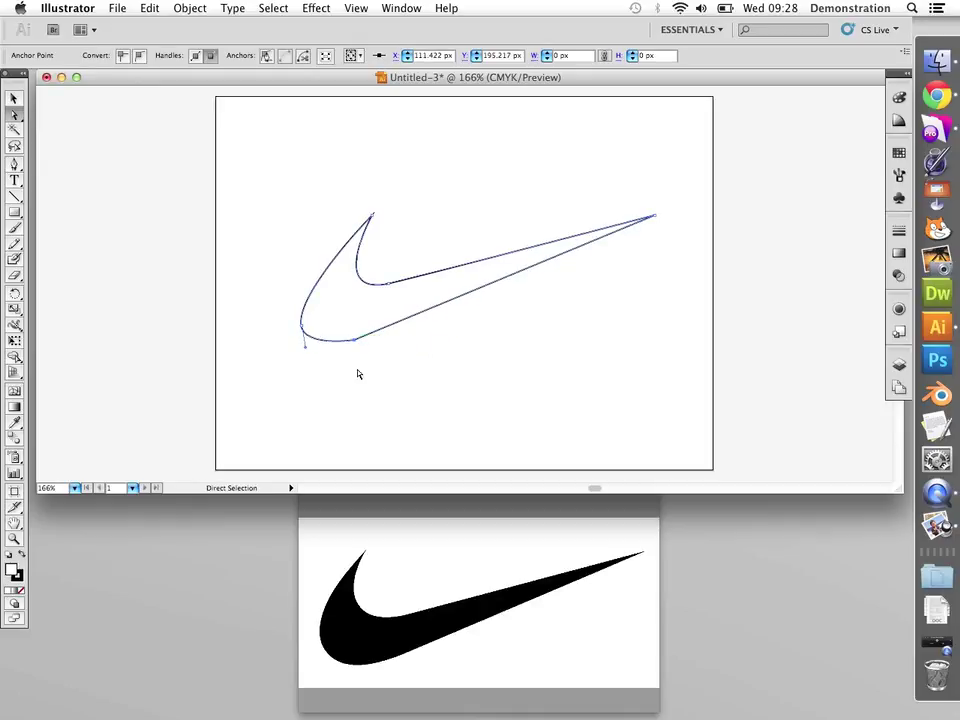
drag(301, 326, 282, 285)
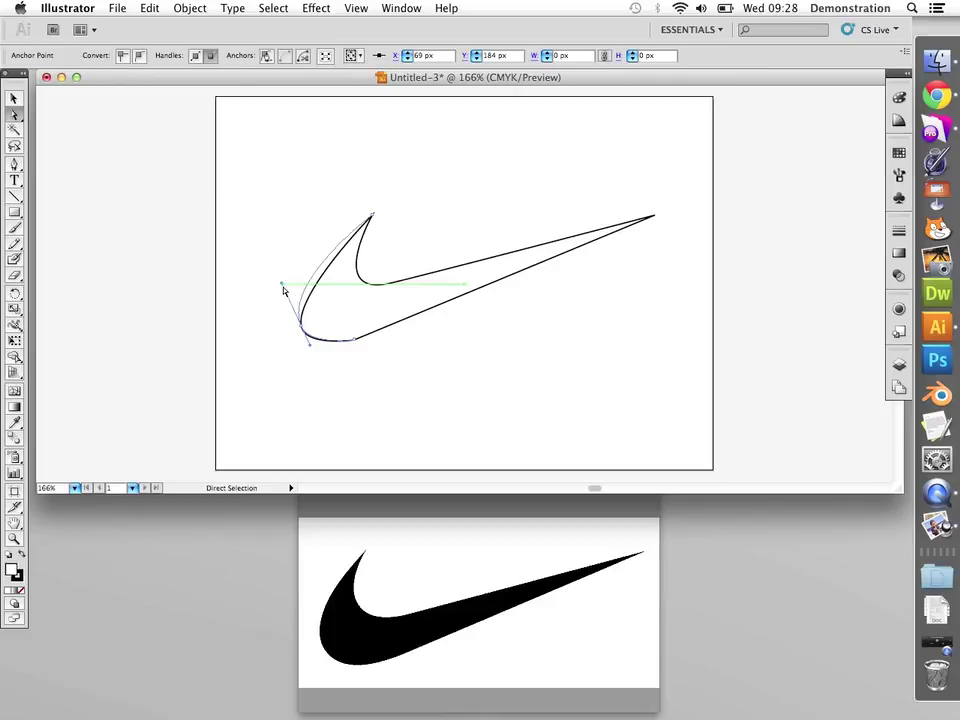
drag(311, 350, 317, 350)
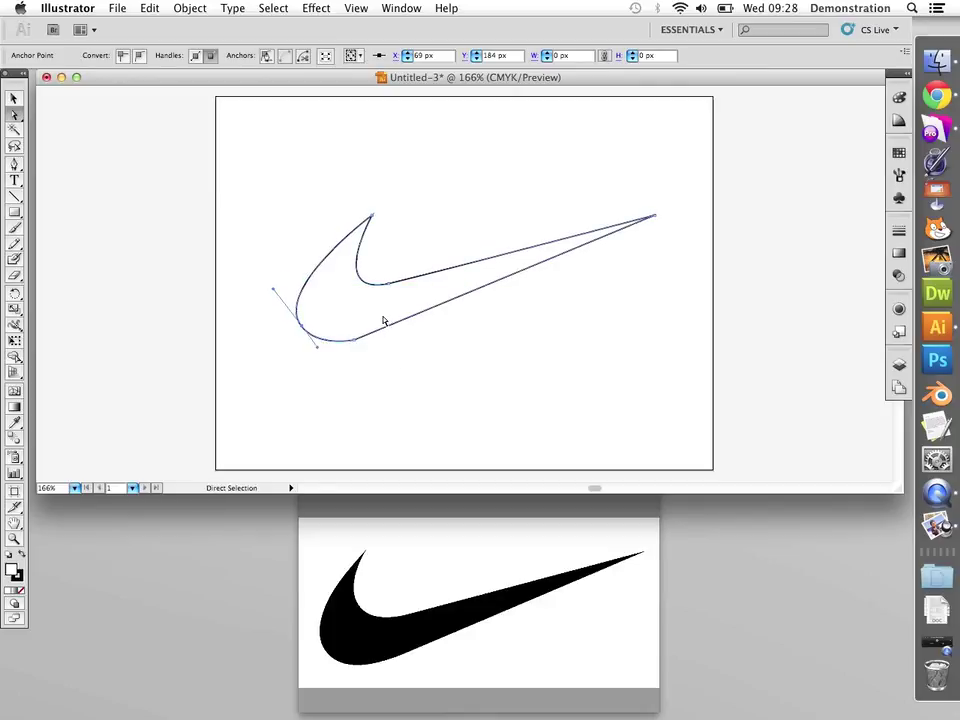
- Move the swoosh's upper tip to about X 115 px, Y 103 px and its right tip to about X 299 px, Y 103 px
drag(372, 215, 359, 226)
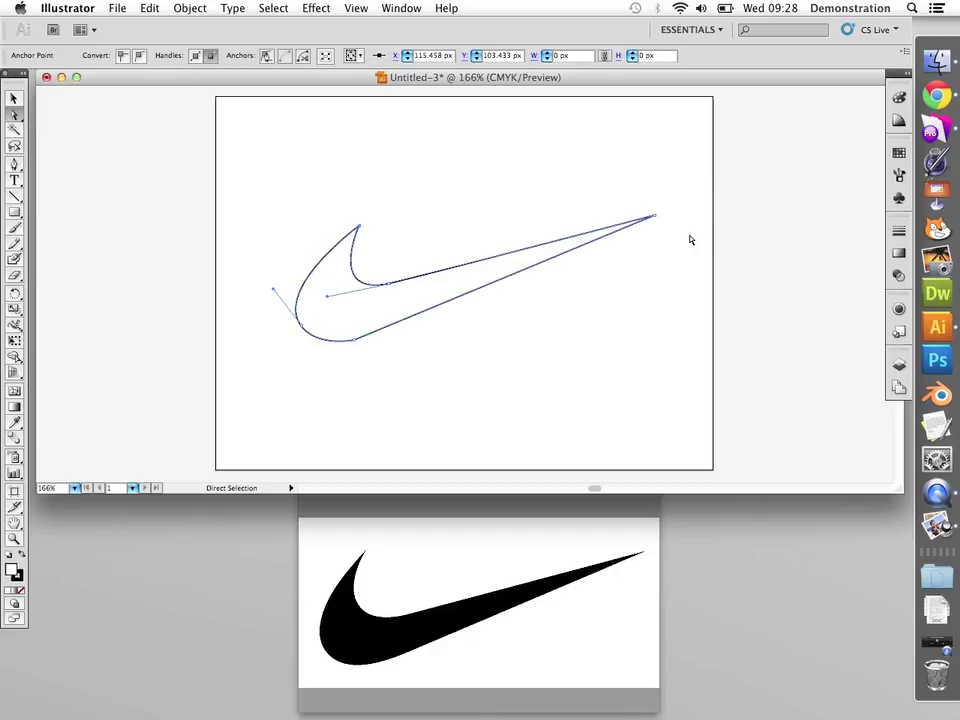
drag(656, 218, 587, 227)
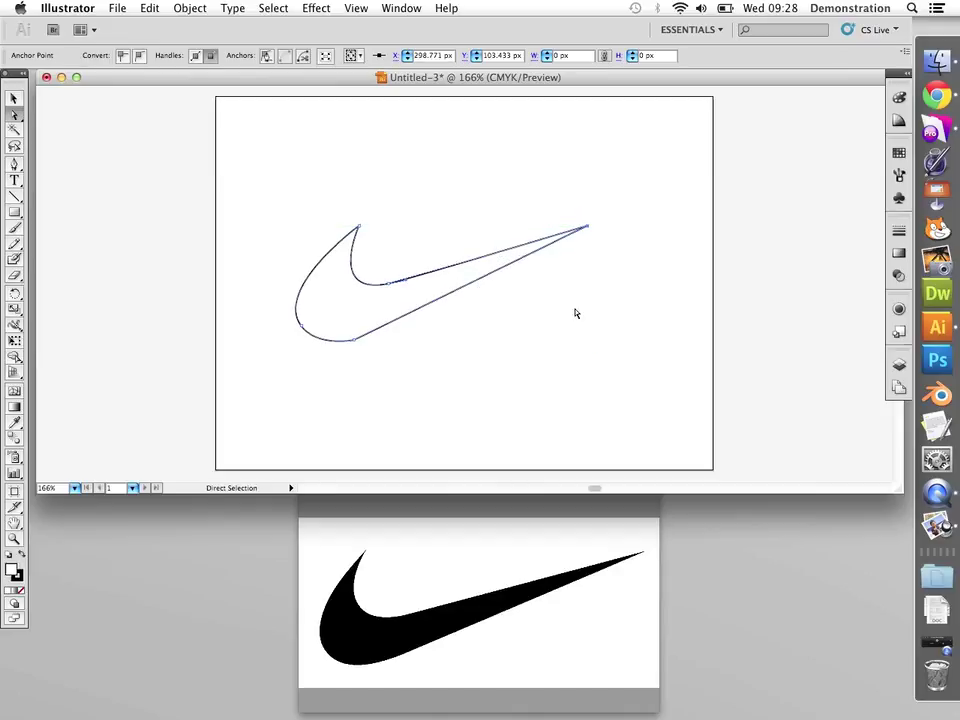
- Move the leftmost anchor to about X 77 px, Y 187 px and the bottom anchor to about X 112 px, Y 191 px
mouse_move(299, 326)
mouse_down()
mouse_move(312, 322)
mouse_move(328, 343)
mouse_move(311, 330)
mouse_up()
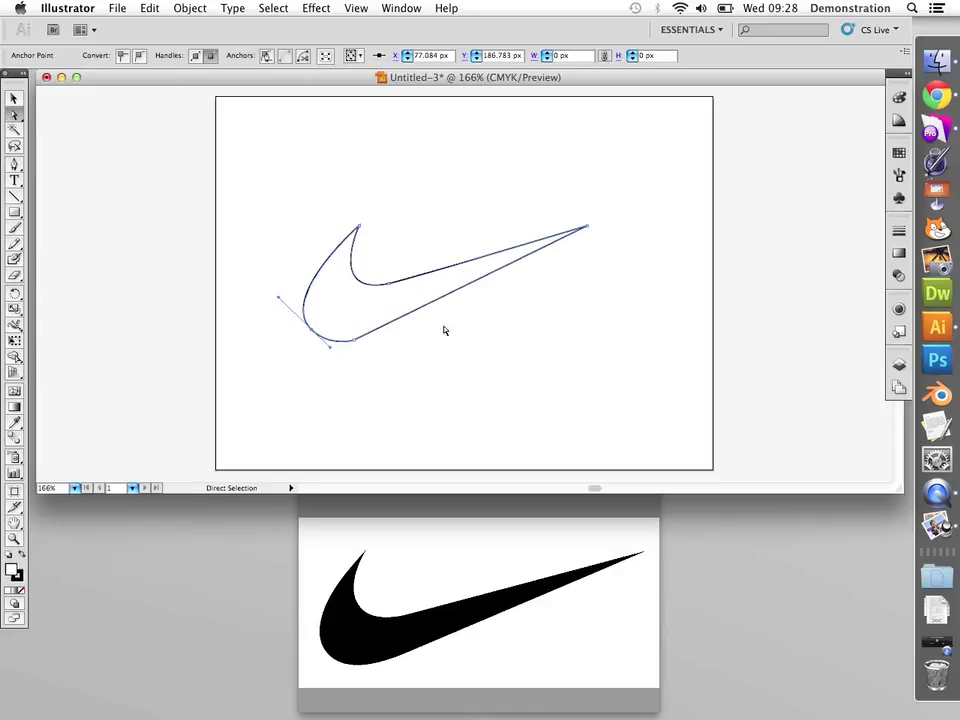
click(486, 329)
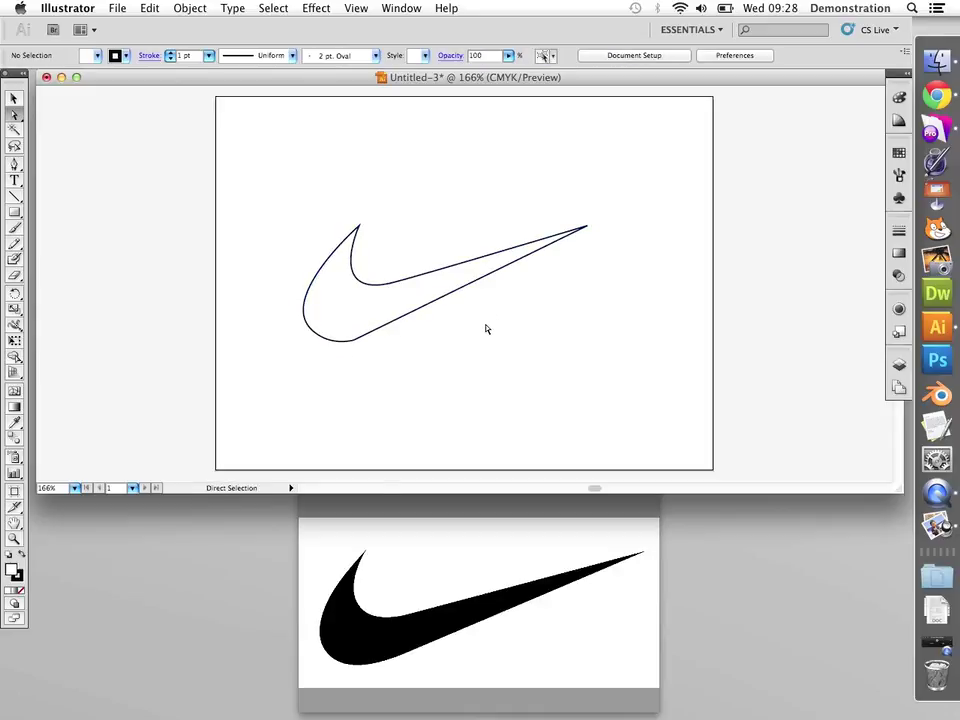
click(355, 342)
drag(355, 342, 355, 336)
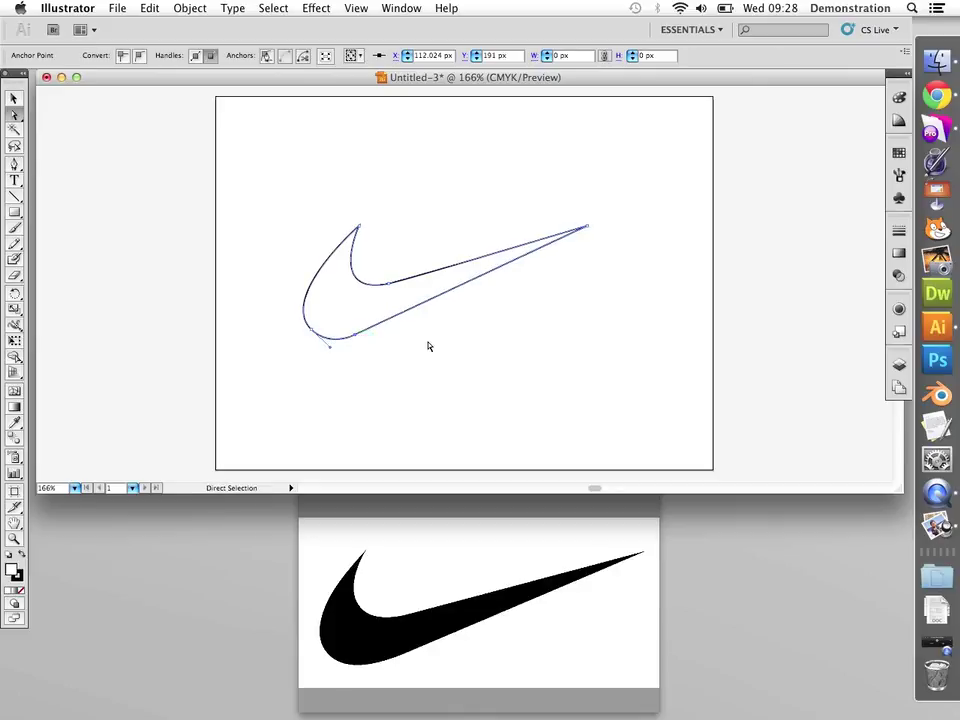
click(445, 344)
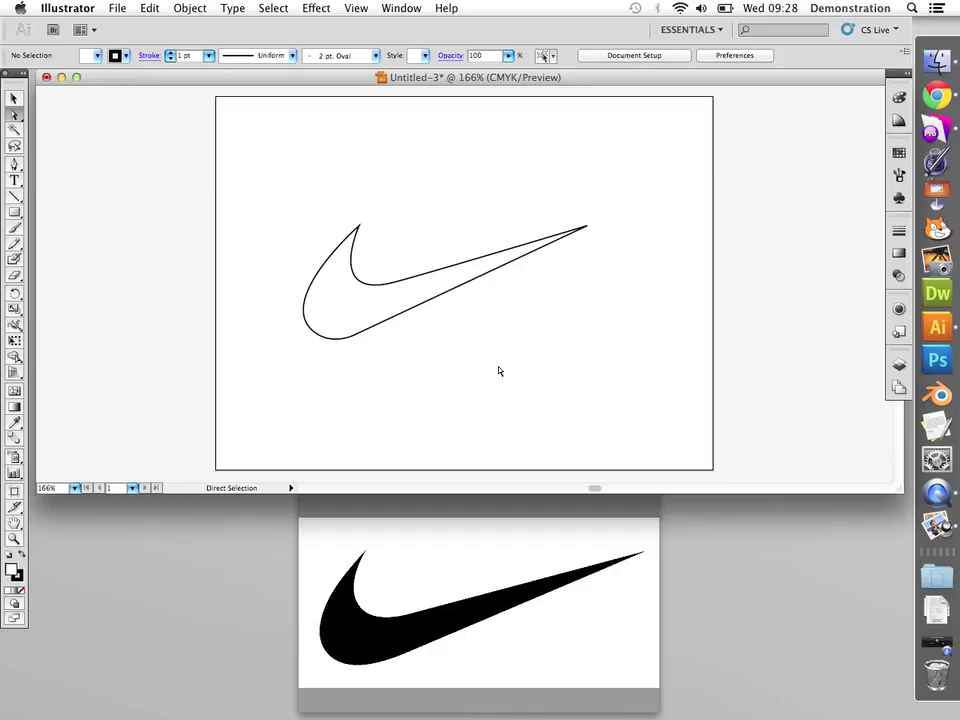
- Fill the whole swoosh path with red and remove its stroke
click(349, 309)
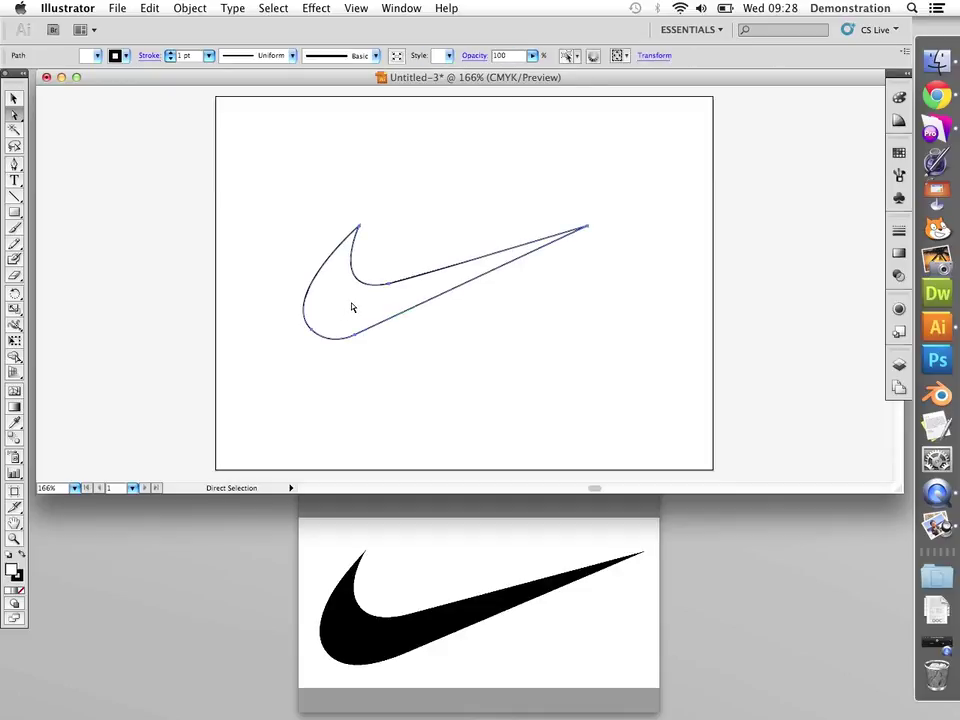
click(14, 98)
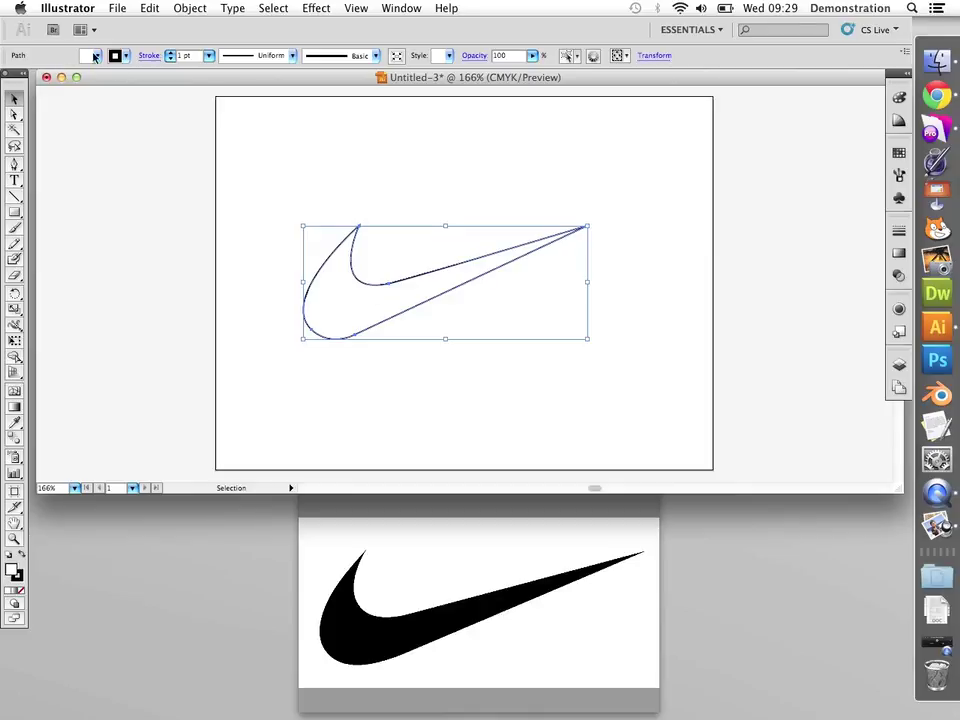
click(97, 56)
click(37, 71)
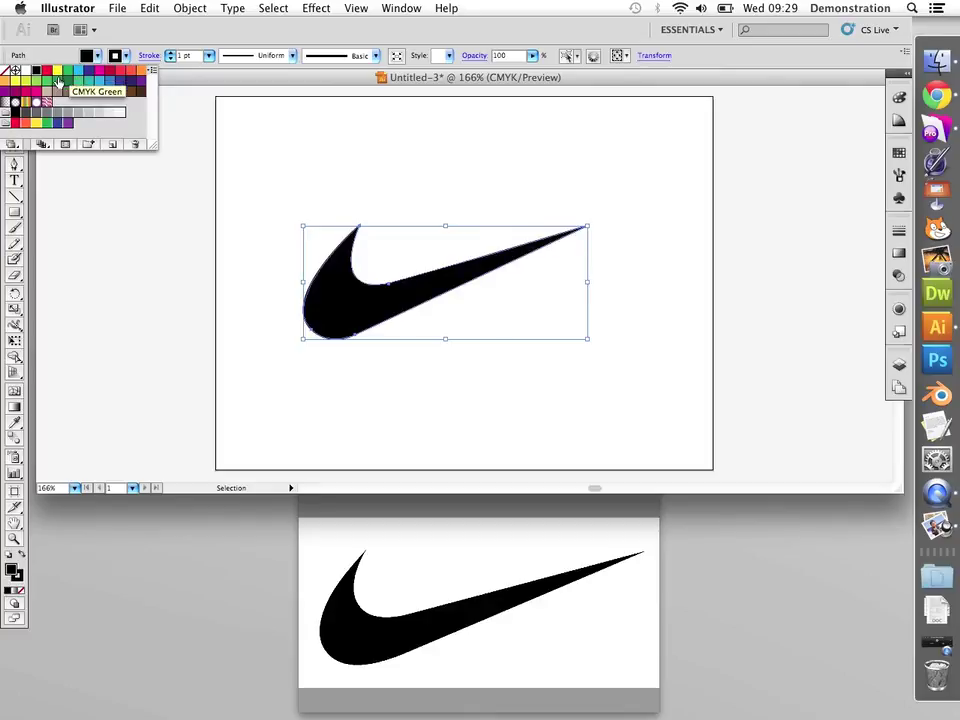
click(47, 71)
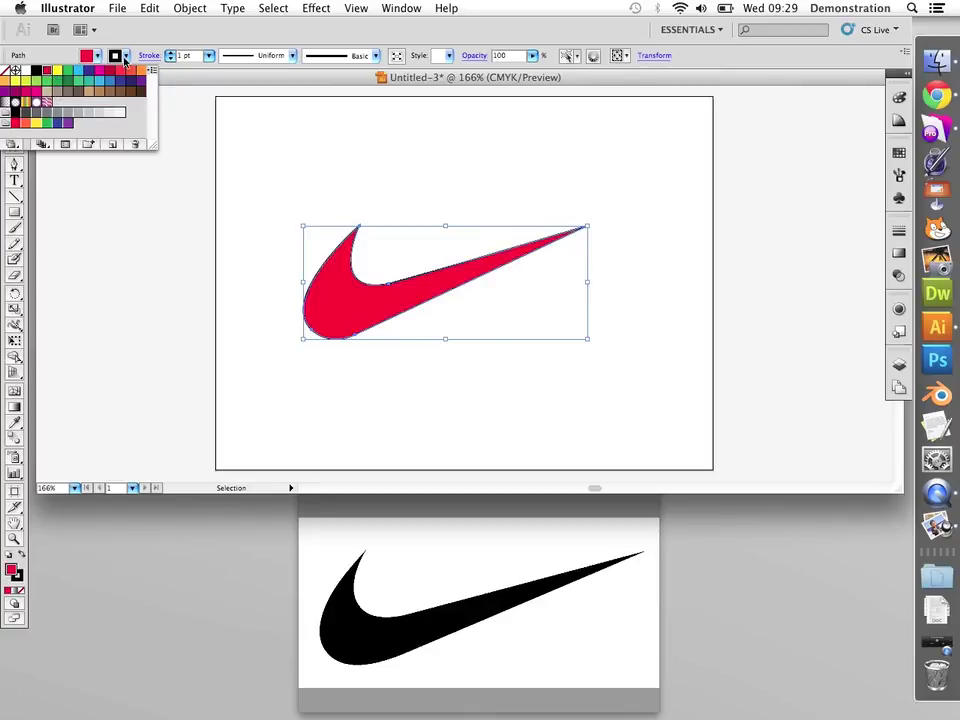
click(124, 56)
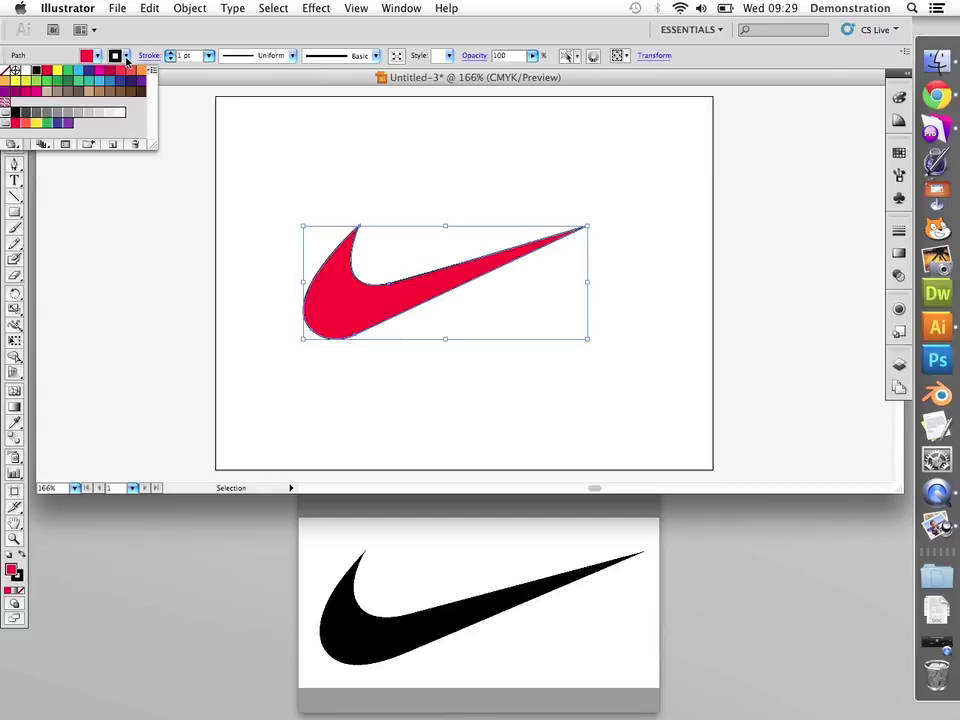
click(6, 71)
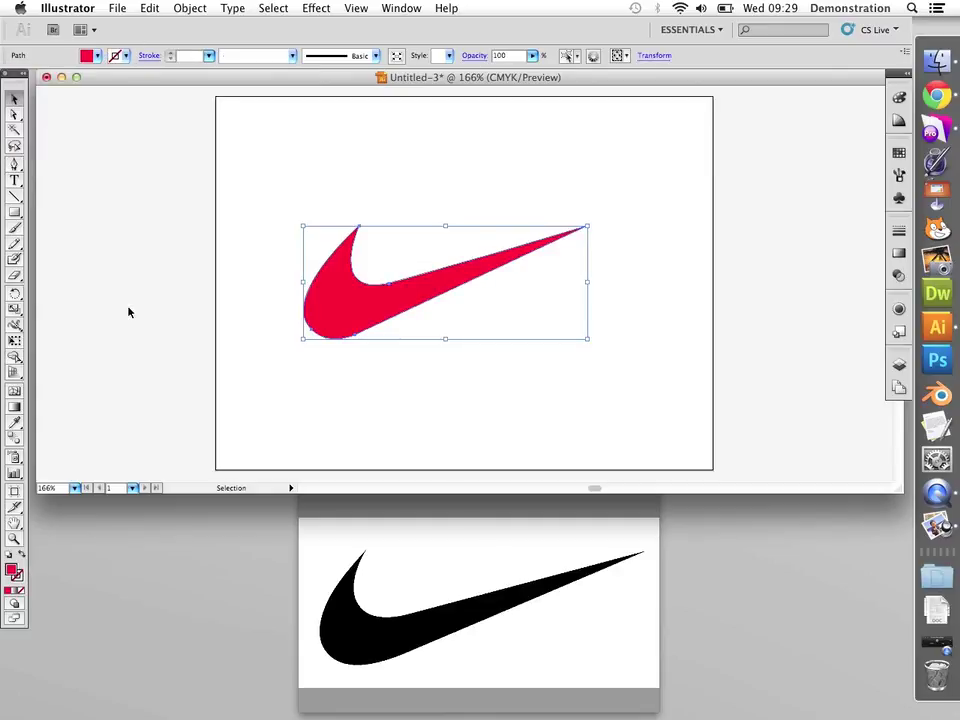
- Reposition the red swoosh and enlarge it so it spans most of the artboard's width
click(637, 367)
drag(356, 317, 419, 316)
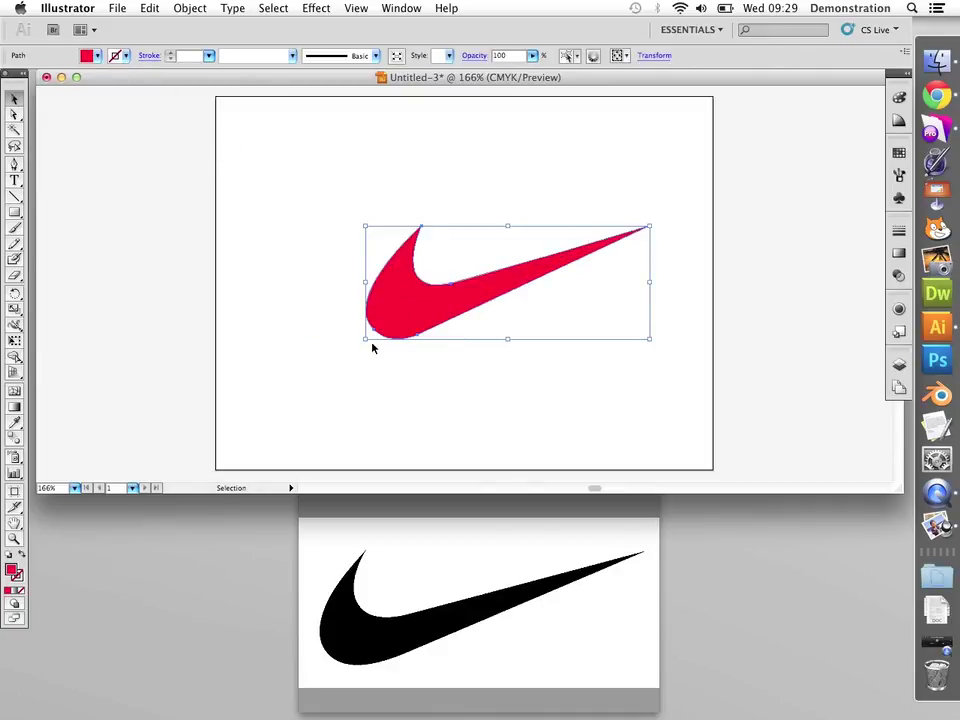
drag(364, 341, 254, 447)
drag(649, 225, 697, 186)
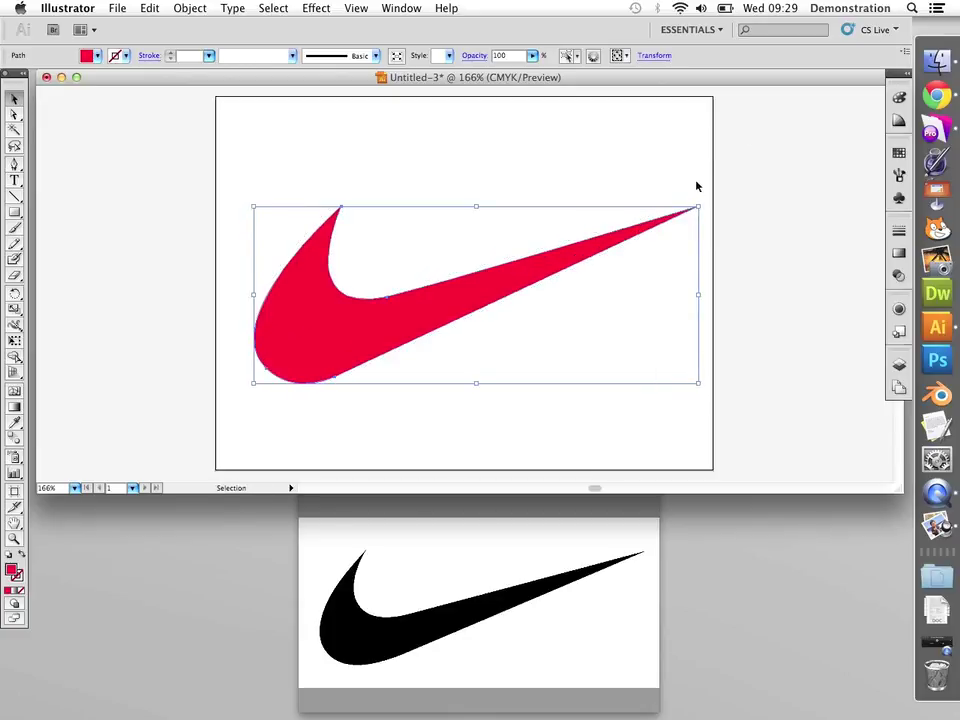
click(760, 266)
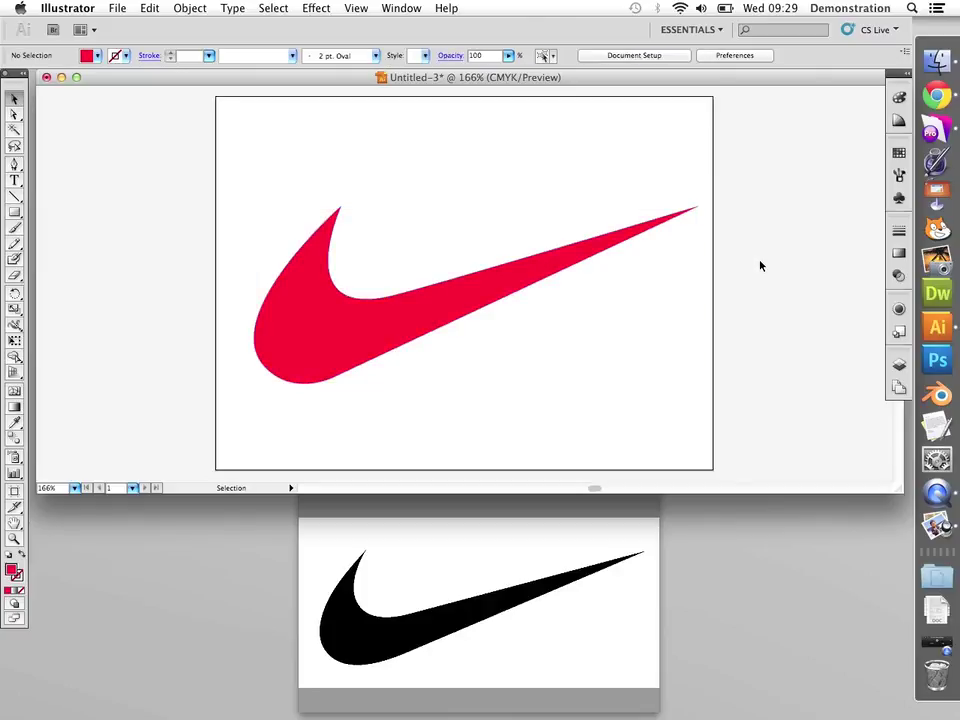
- Save the artwork to the Desktop as swoosh.ai in Illustrator CS5 format with the default options, and close the document
click(117, 8)
click(195, 162)
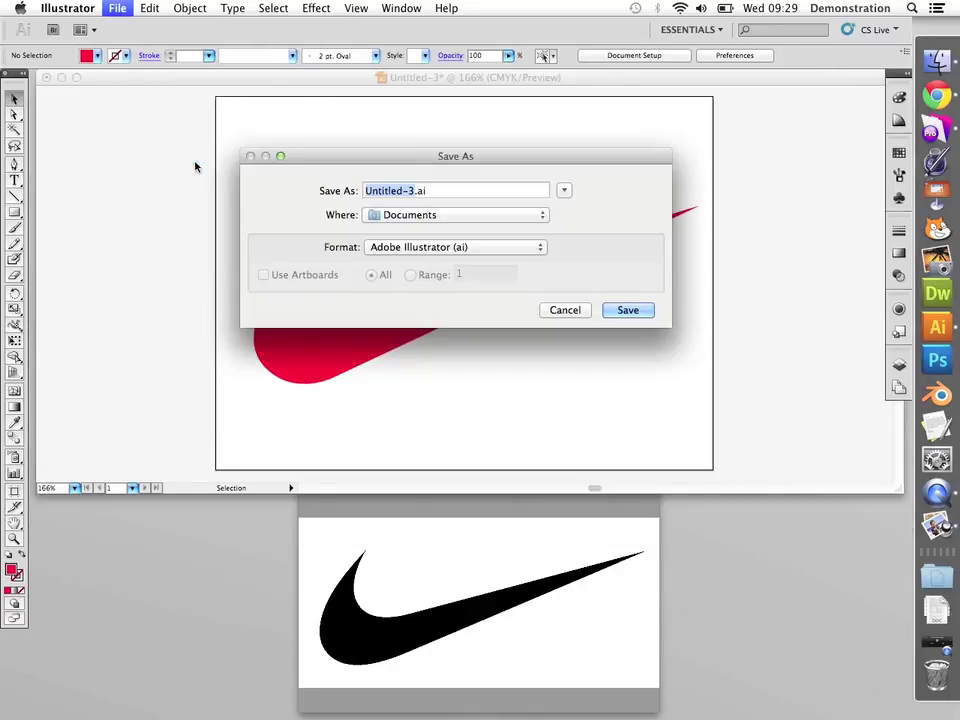
click(380, 215)
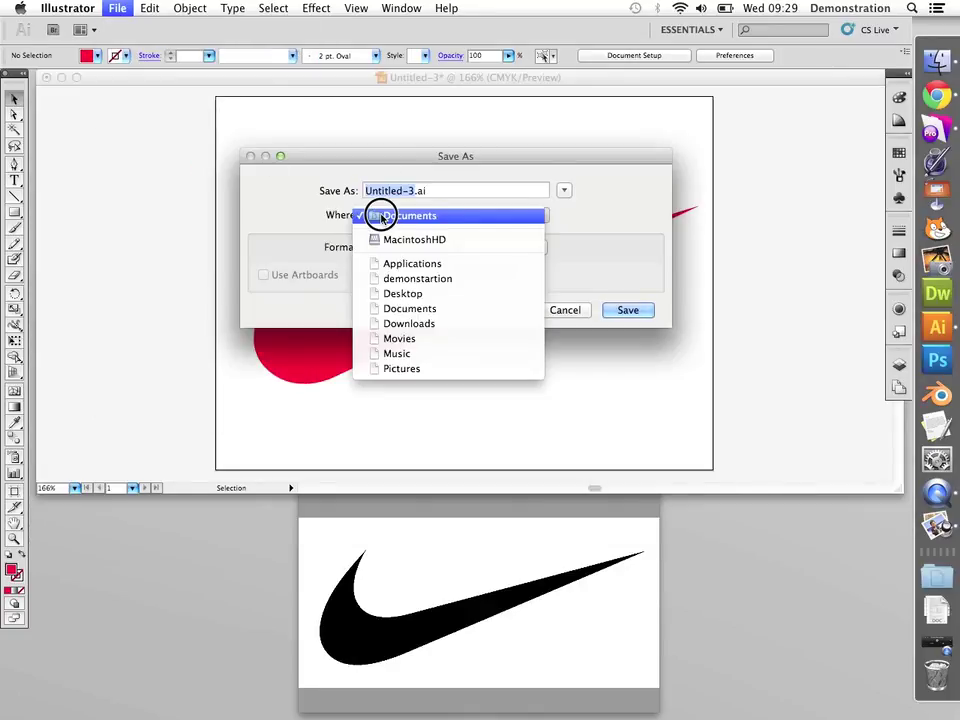
click(411, 296)
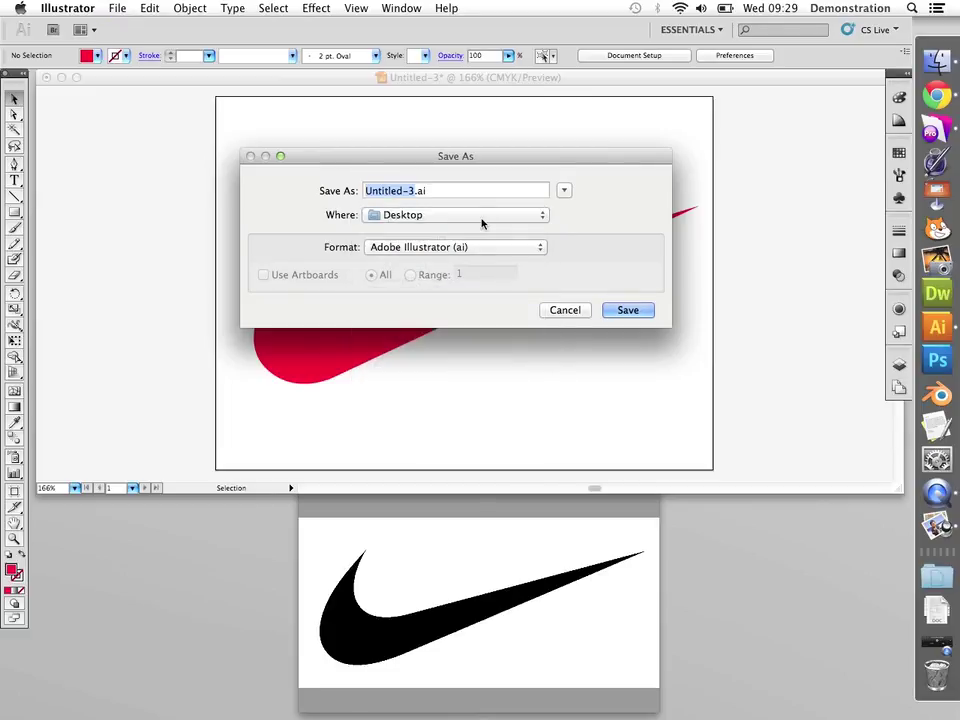
text(swoosh)
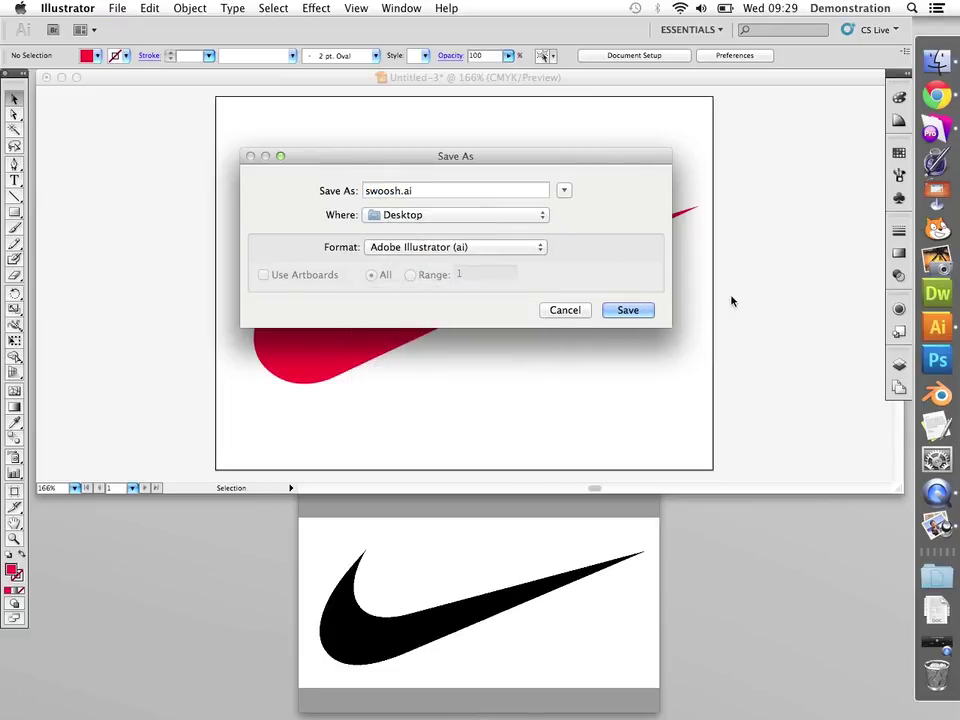
click(648, 311)
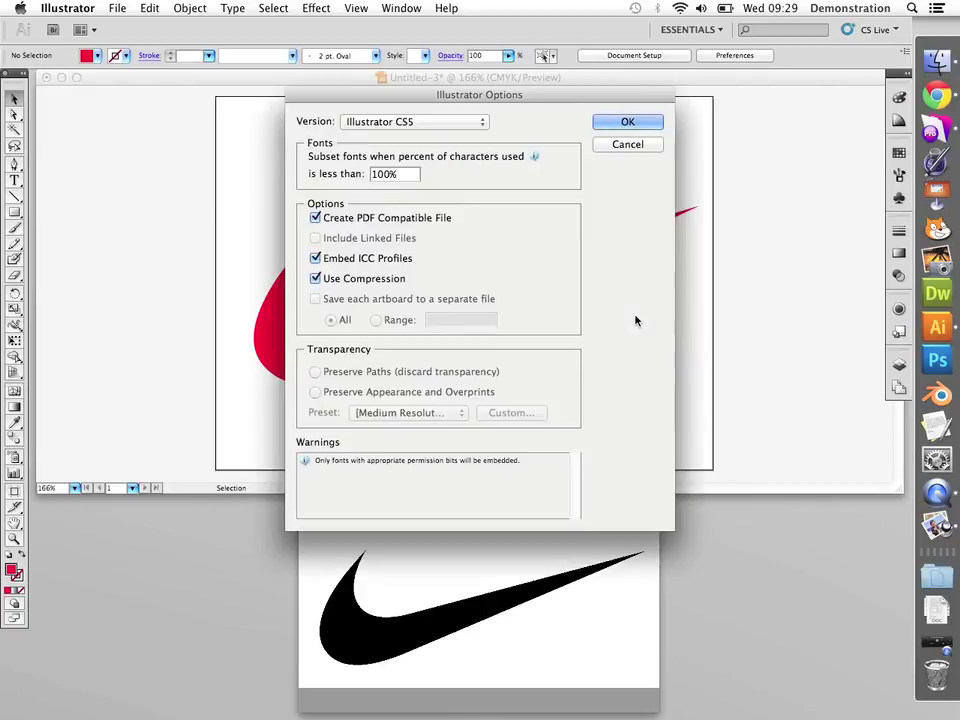
click(627, 121)
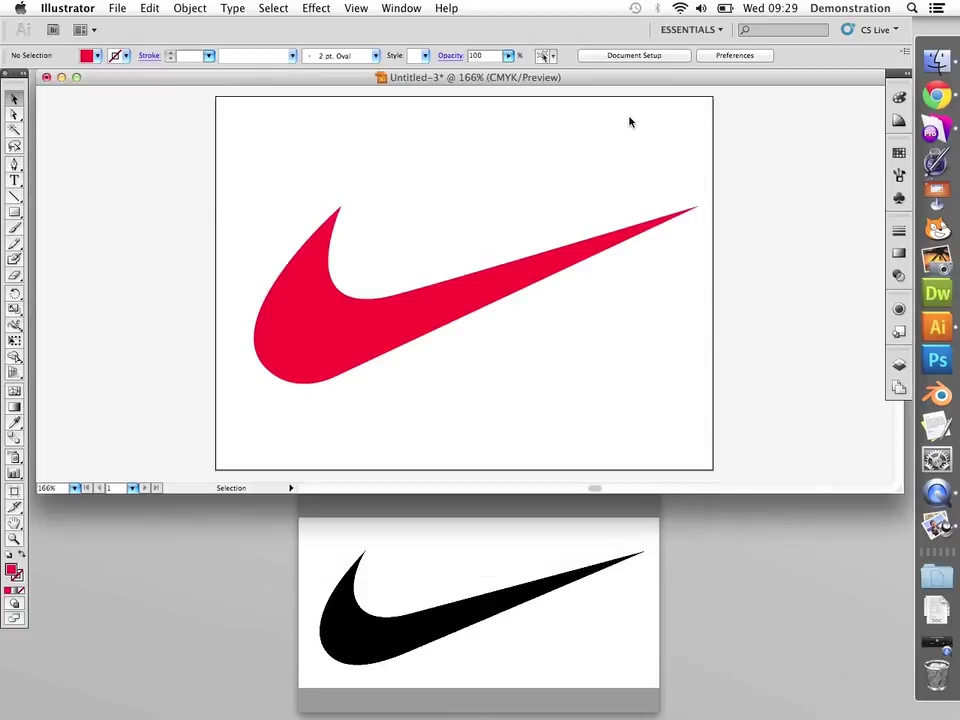
click(47, 78)
- Preview NIKESWOOSH.gif and the saved swoosh.ai in Finder's Quick Look to compare the two logos
click(589, 300)
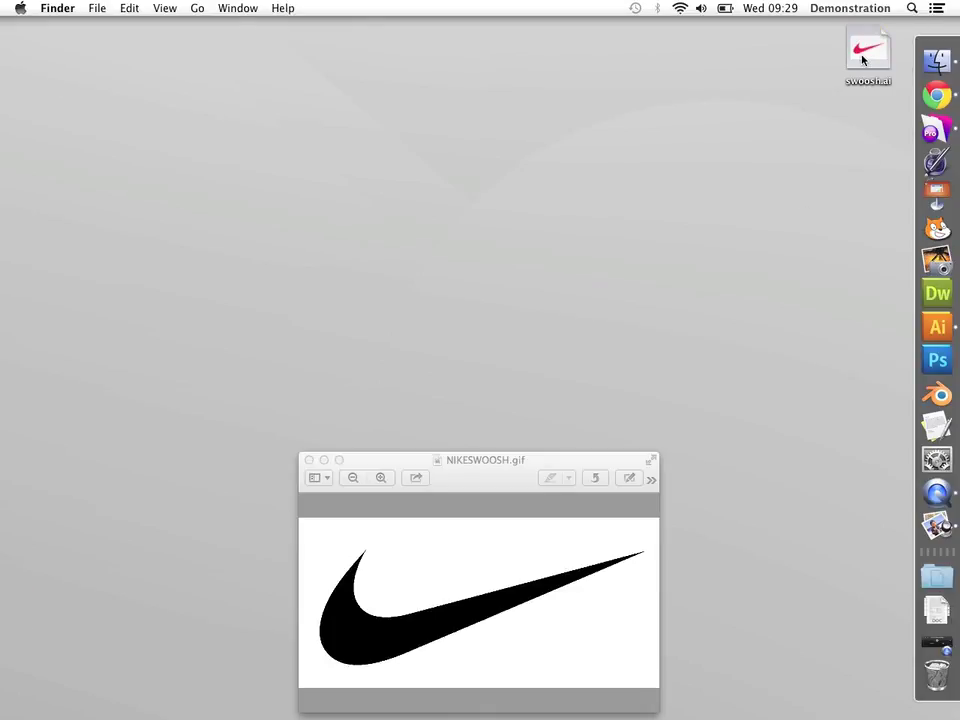
key(space)
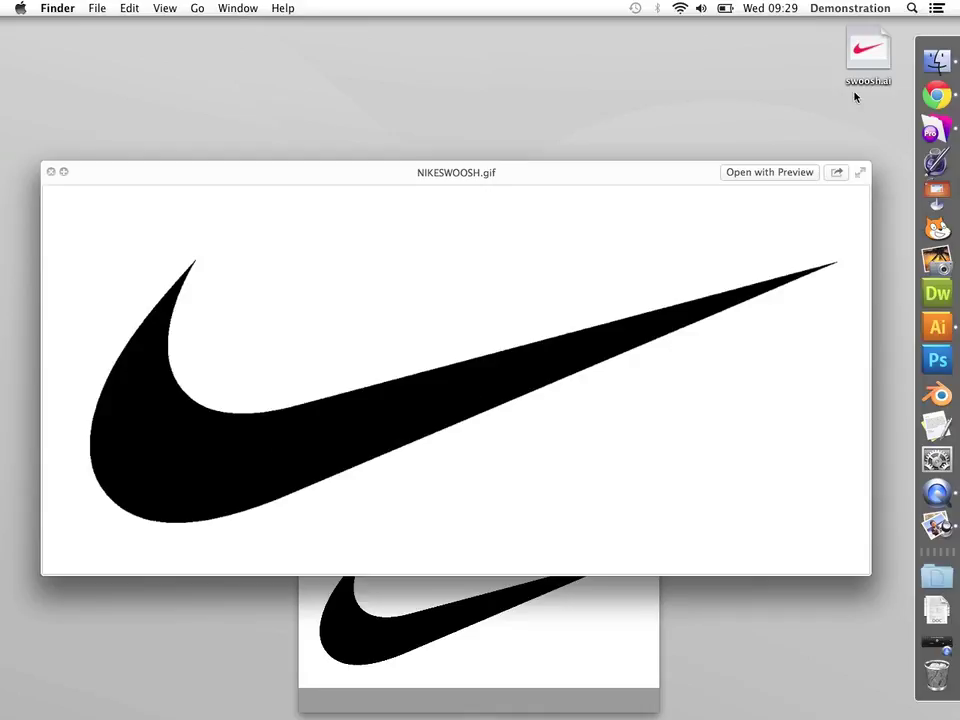
click(874, 50)
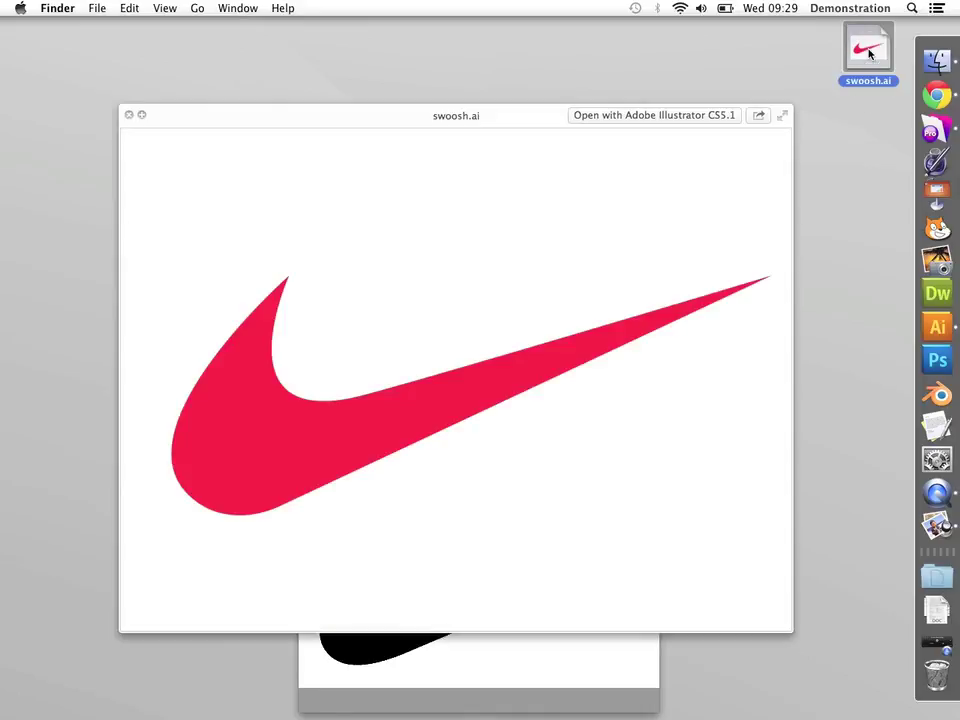
click(129, 116)
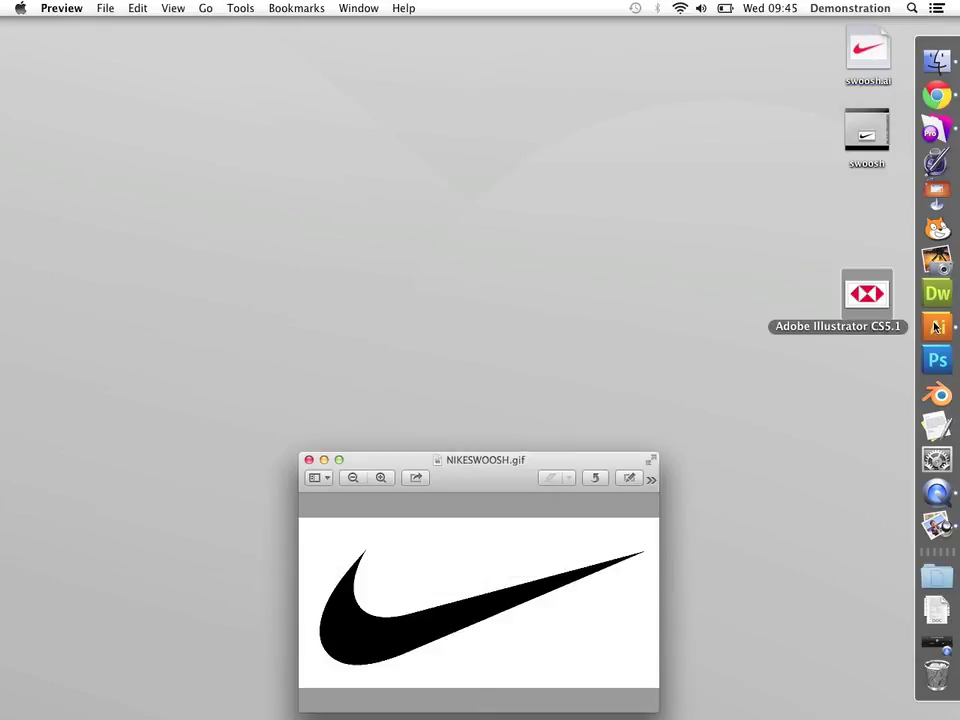
- Open hsbc.jpeg from the desktop in Preview and move its window over the Nike reference image
click(936, 327)
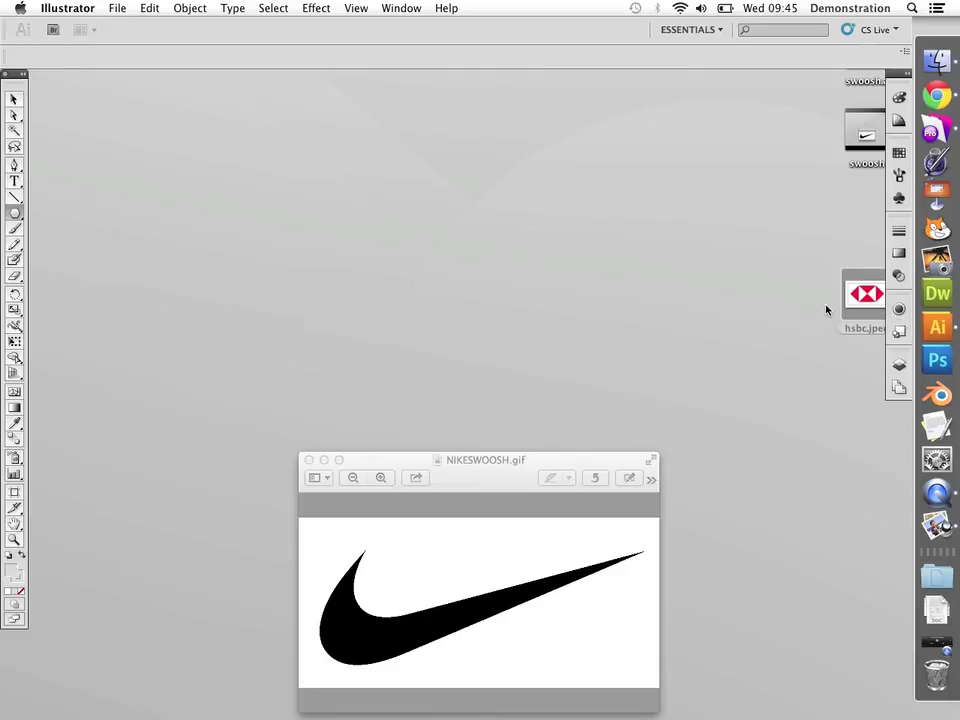
double_click(855, 300)
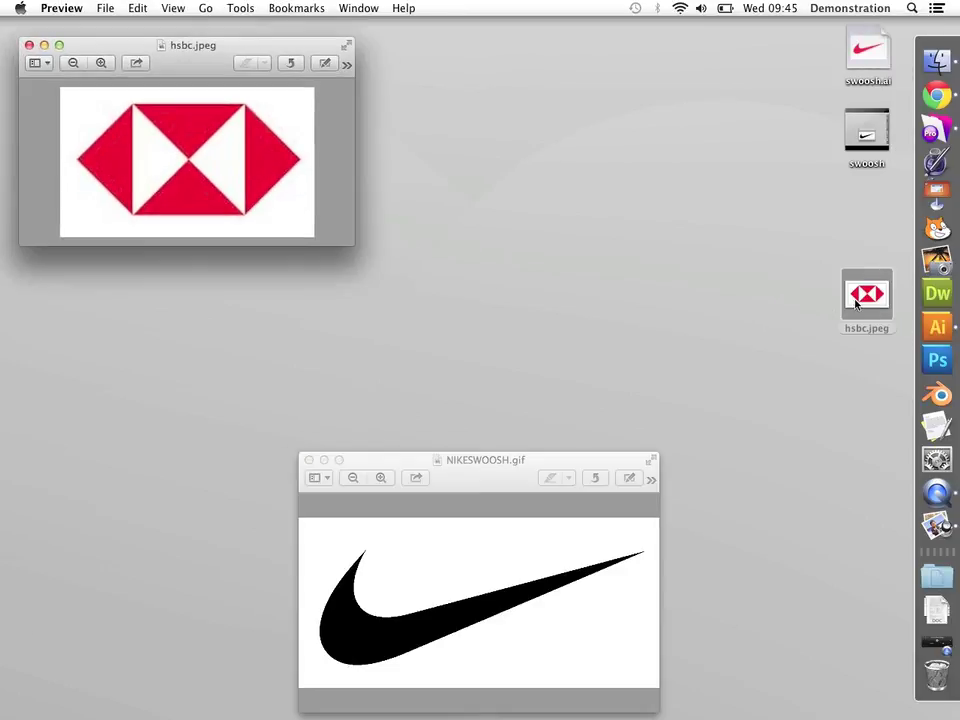
drag(184, 56, 473, 502)
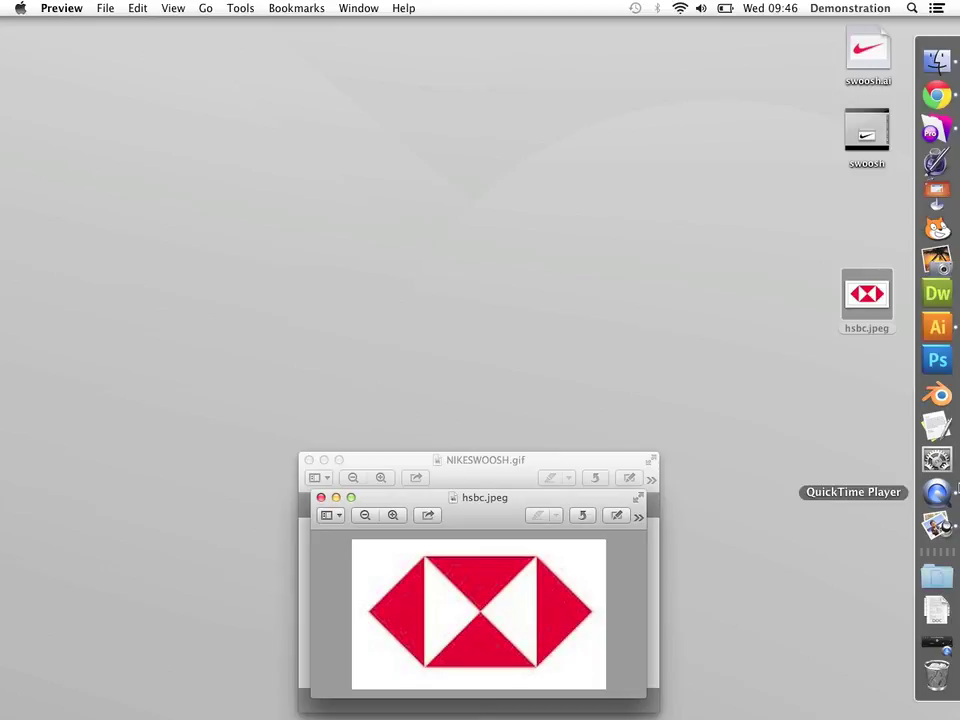
- Switch to Illustrator and create a new document 400 px wide and 300 px high with one artboard
click(938, 328)
click(117, 8)
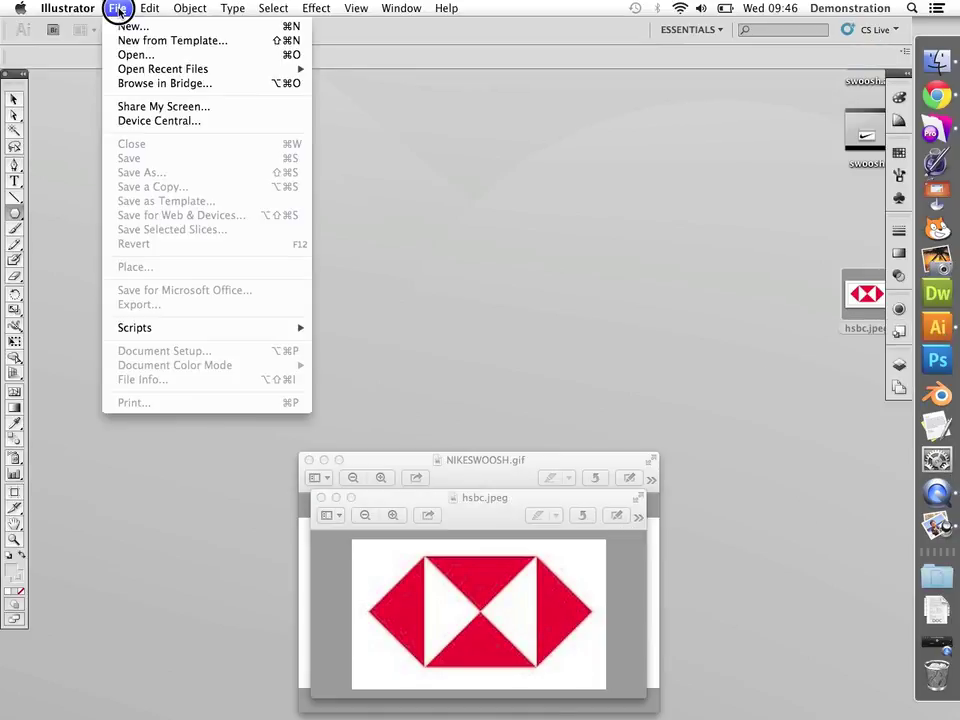
click(133, 27)
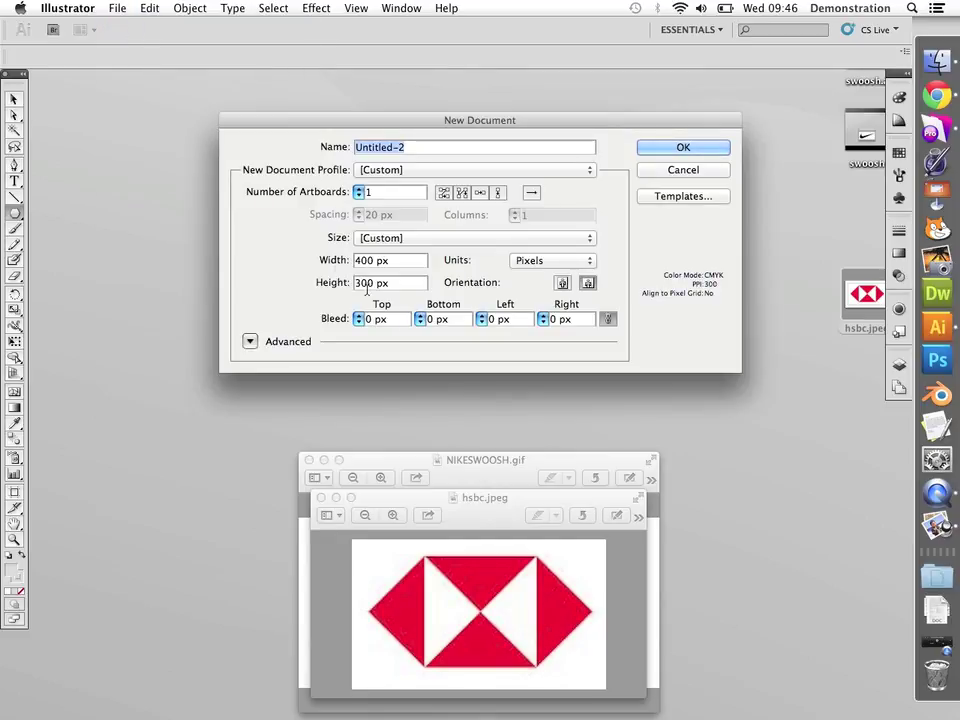
click(683, 148)
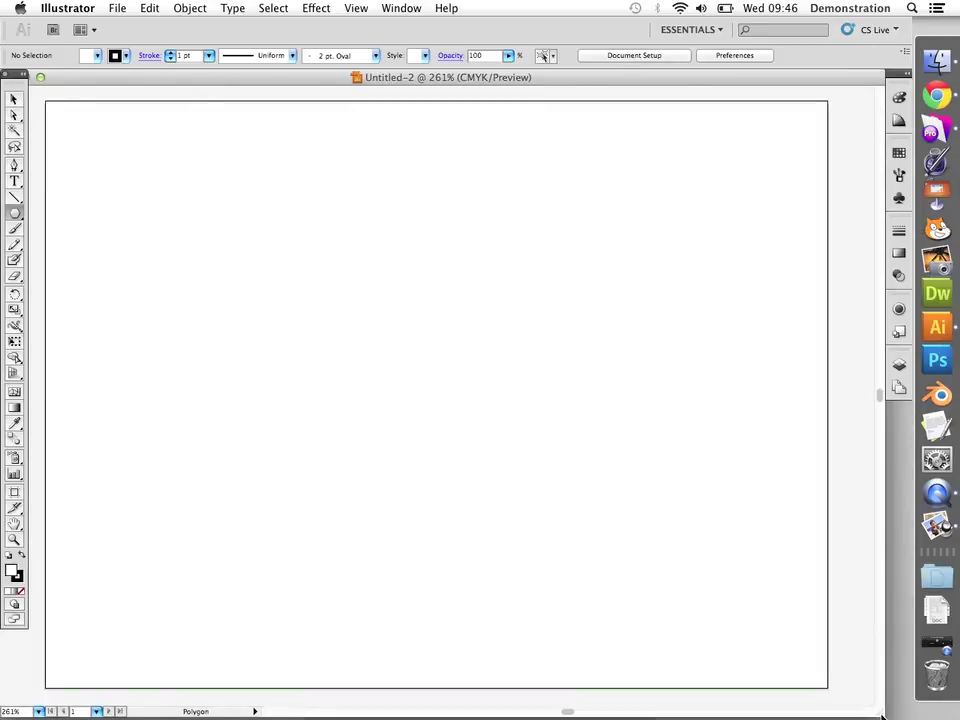
- Resize and move the document window so the HSBC reference stays visible below it, and fit the whole artboard in it
drag(879, 714, 792, 457)
drag(405, 80, 446, 77)
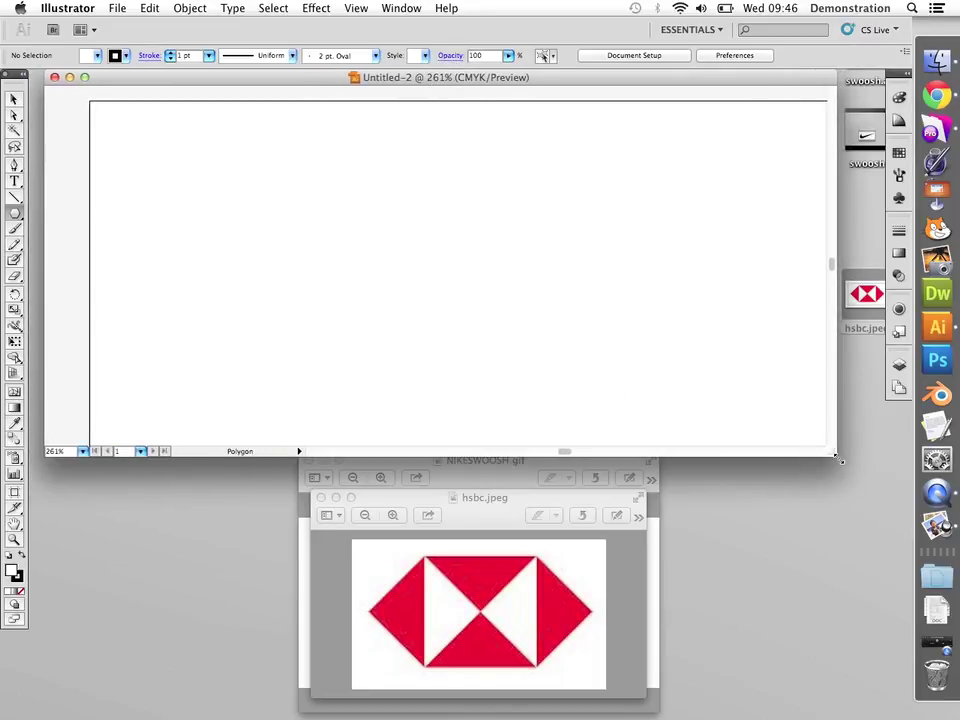
drag(836, 457, 864, 509)
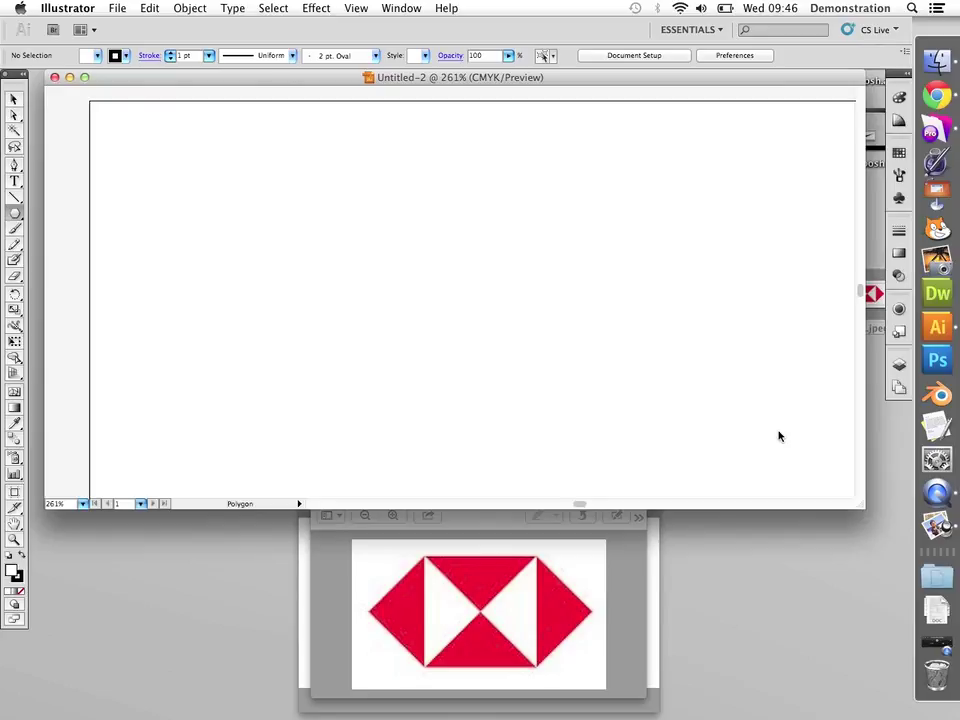
click(358, 9)
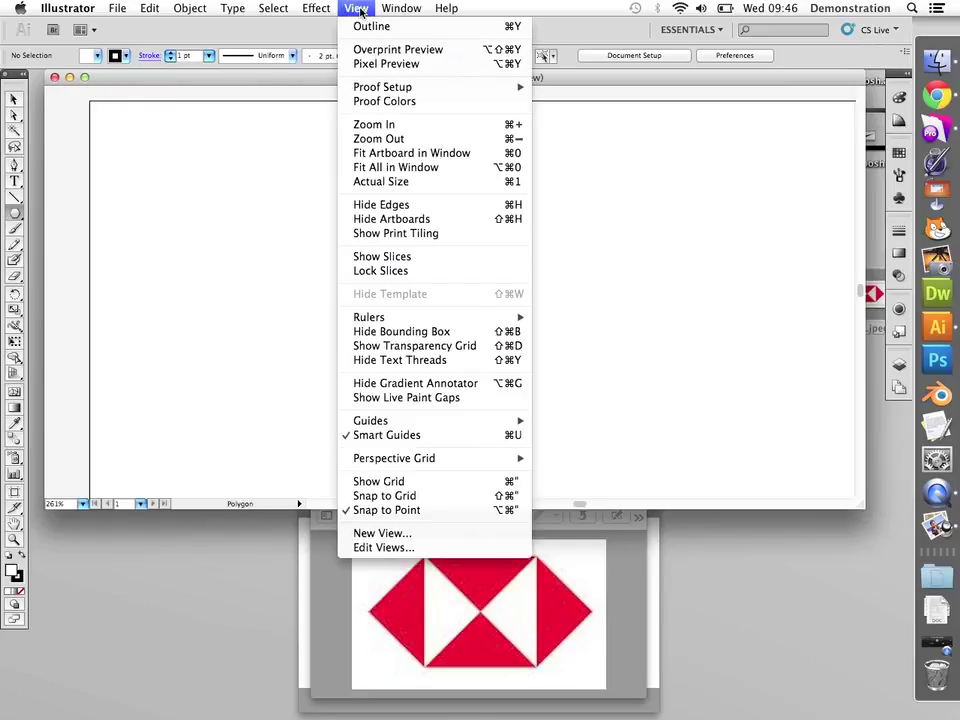
click(418, 167)
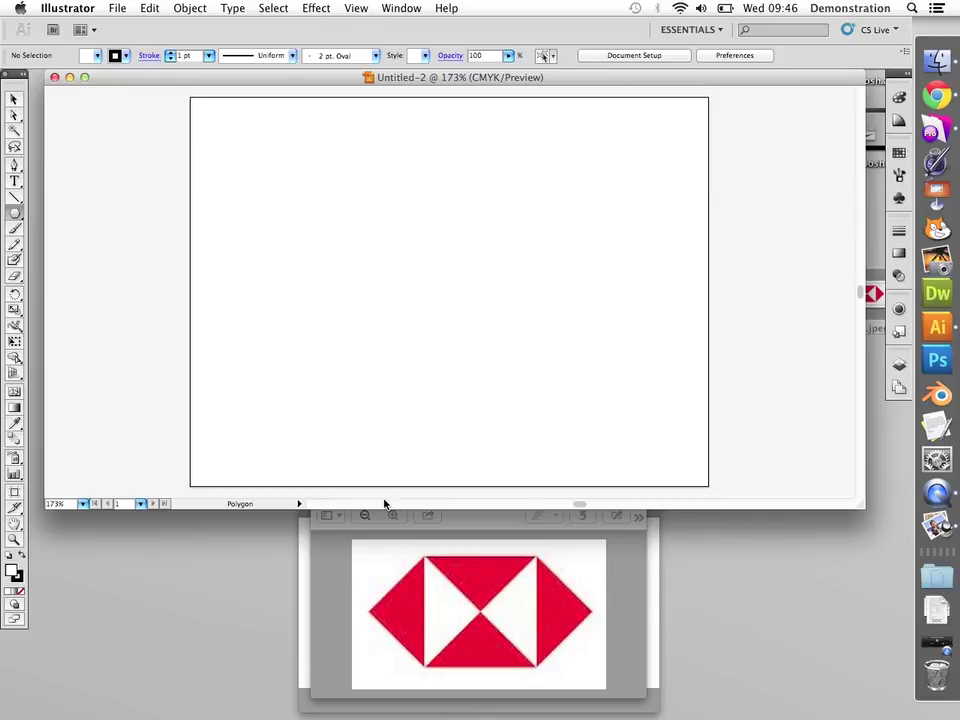
- Show the rulers around the artboard
click(357, 9)
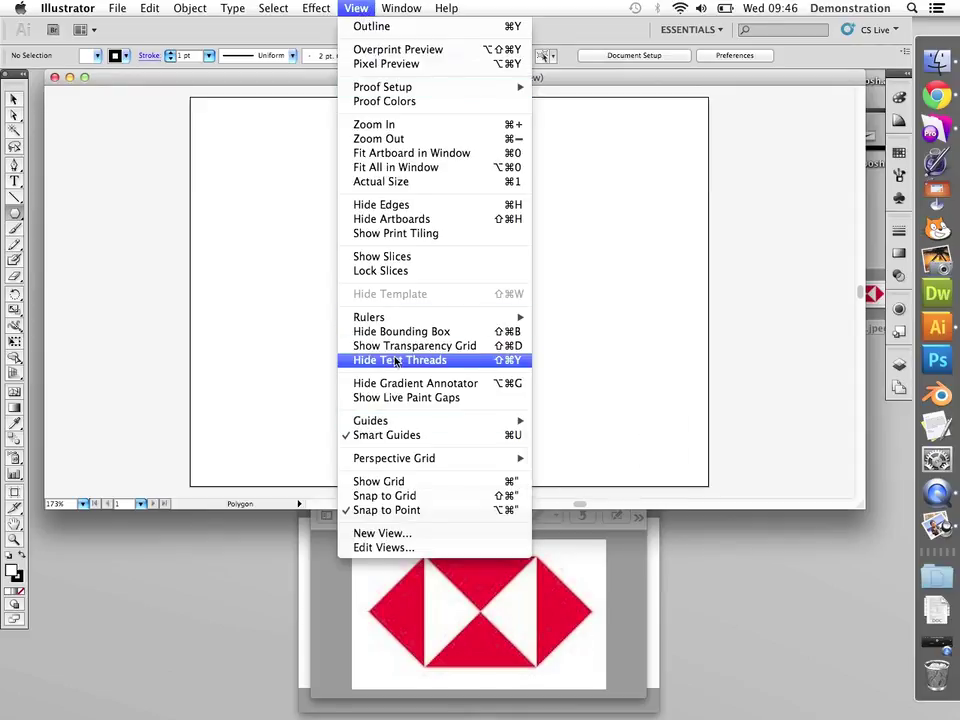
mouse_move(401, 317)
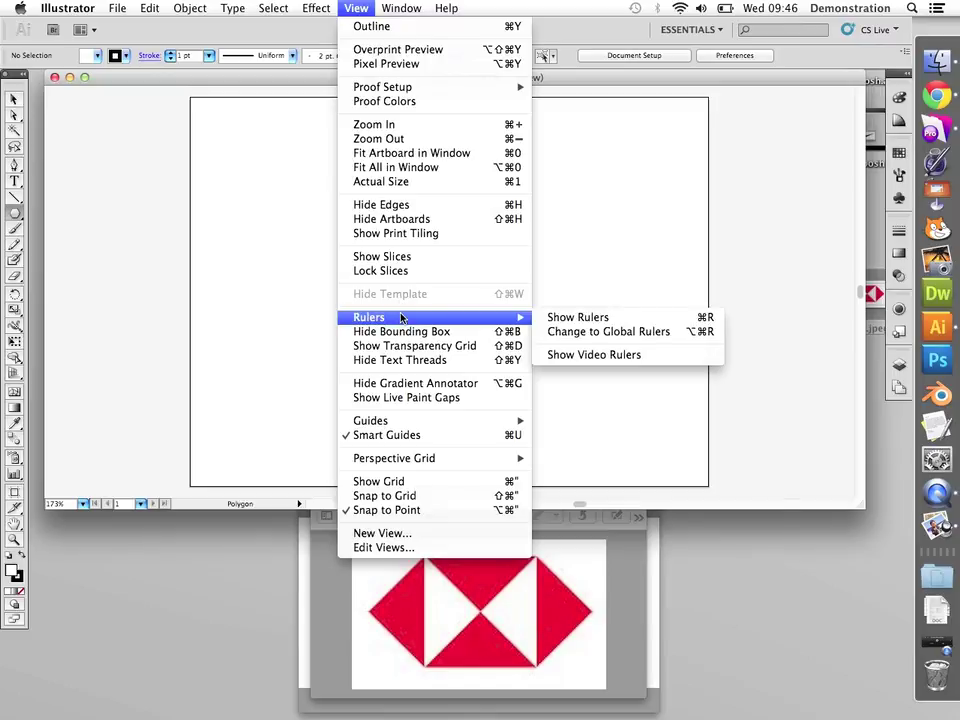
click(557, 317)
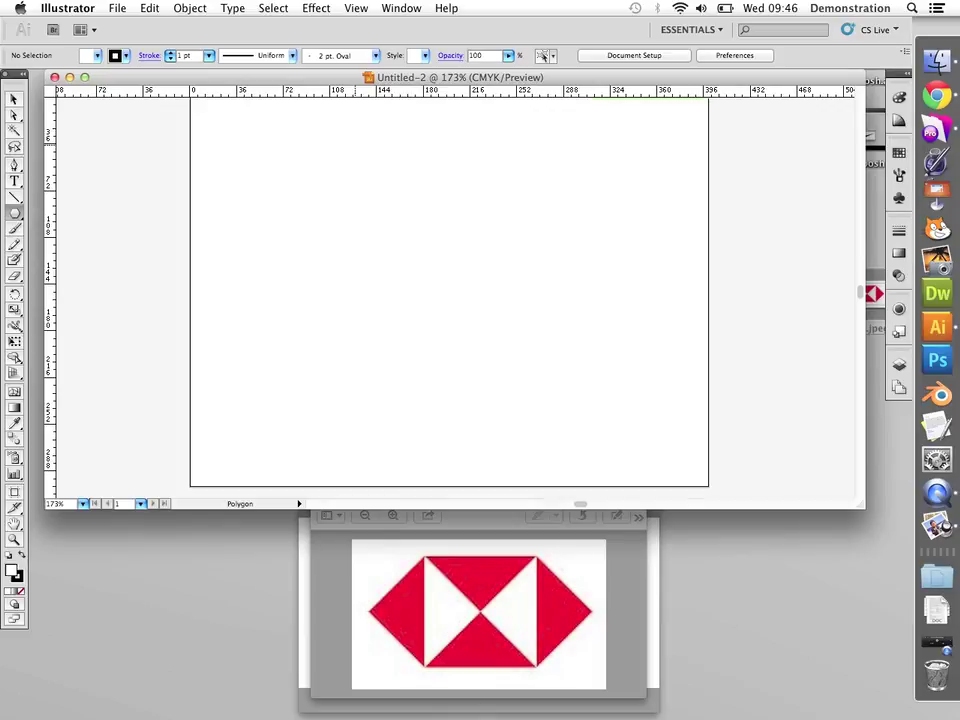
scroll(449, 300, up, 1)
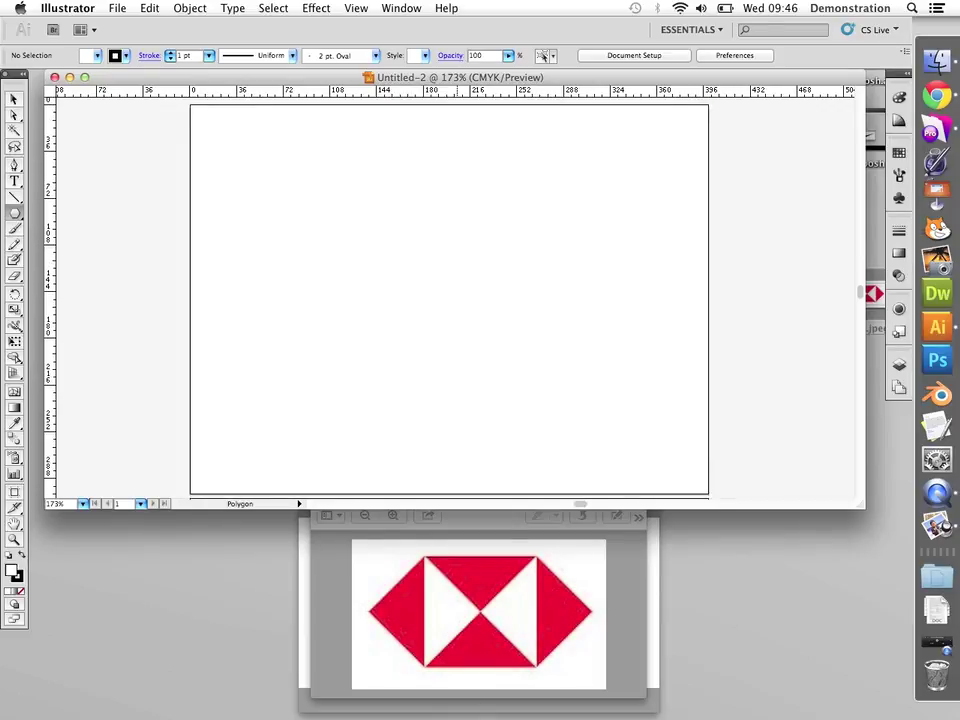
- Draw a square about 160 px wide with the Rectangle tool and position it near the centre of the artboard
drag(14, 215, 75, 217)
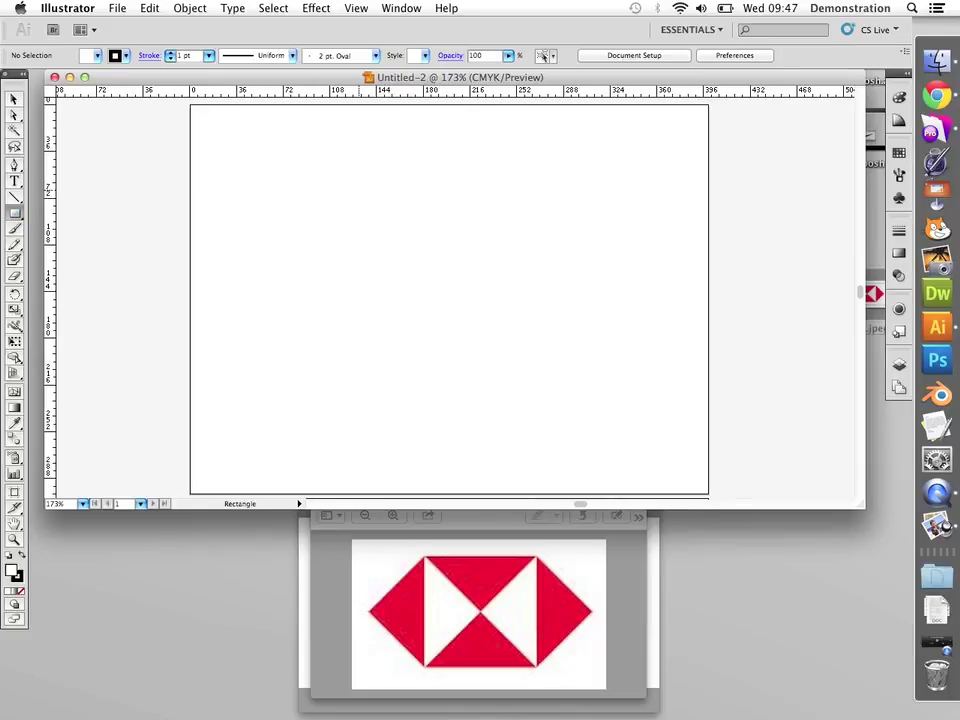
drag(339, 188, 549, 285)
key(shift)
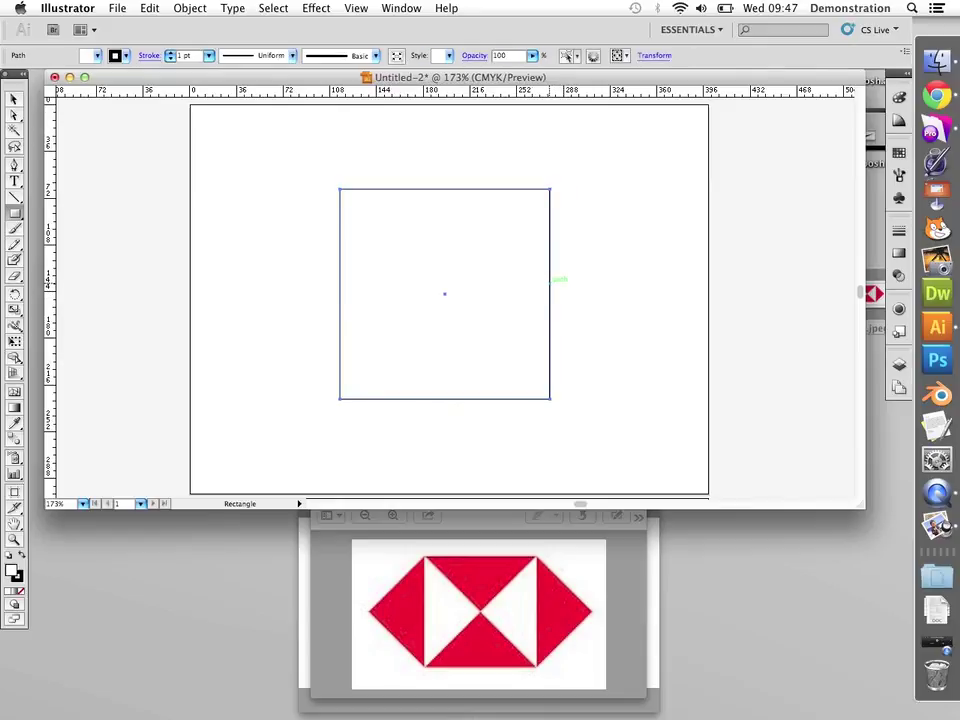
click(14, 99)
mouse_move(426, 271)
mouse_down()
mouse_move(452, 268)
mouse_move(436, 268)
mouse_up()
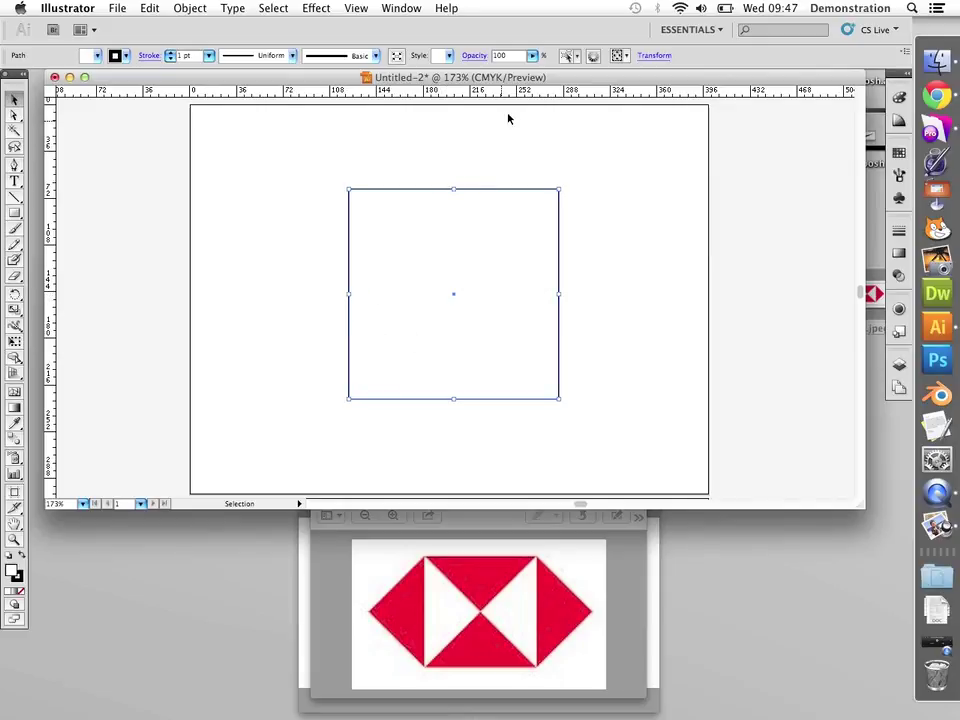
- Place horizontal guides through the square's centre and along its top and bottom edges, and vertical guides along its left and right edges
drag(500, 95, 506, 297)
drag(536, 93, 536, 188)
drag(578, 96, 584, 400)
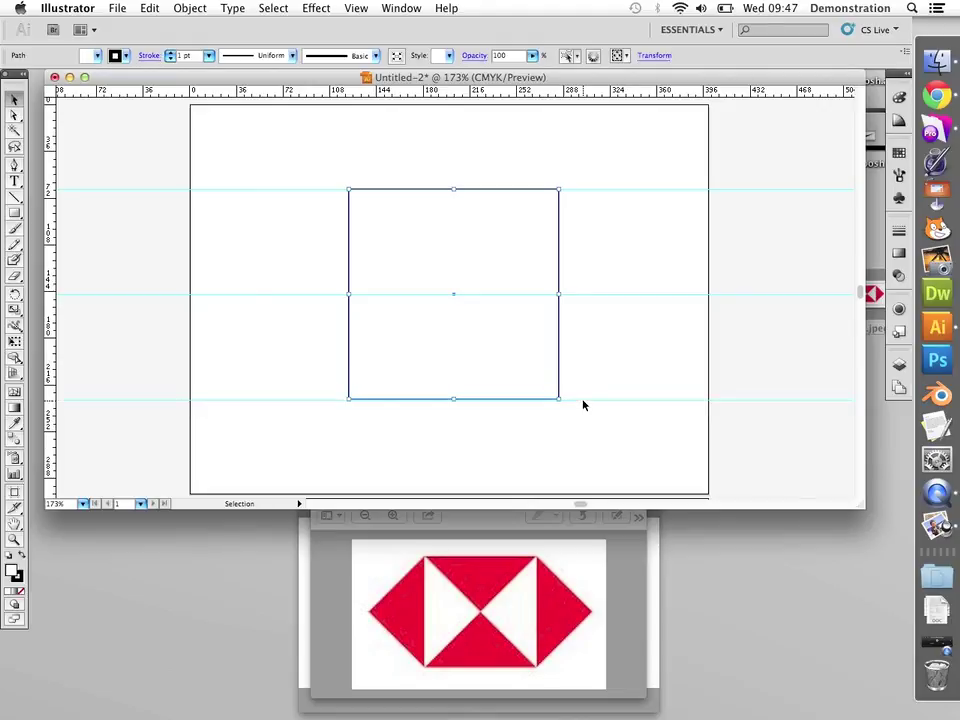
drag(50, 247, 349, 271)
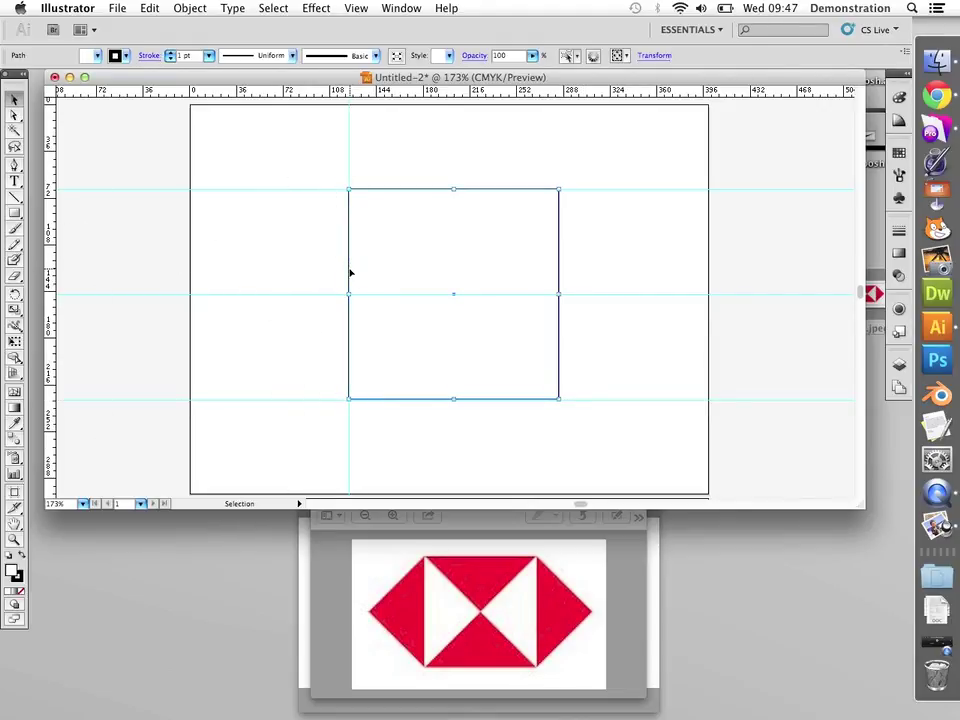
drag(50, 224, 559, 274)
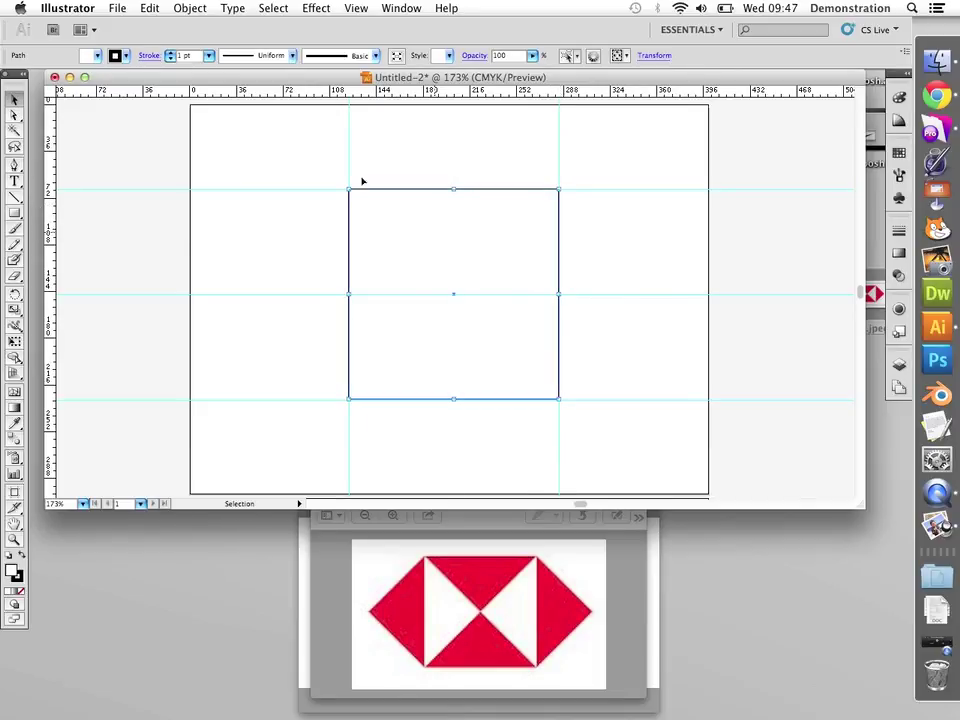
click(126, 56)
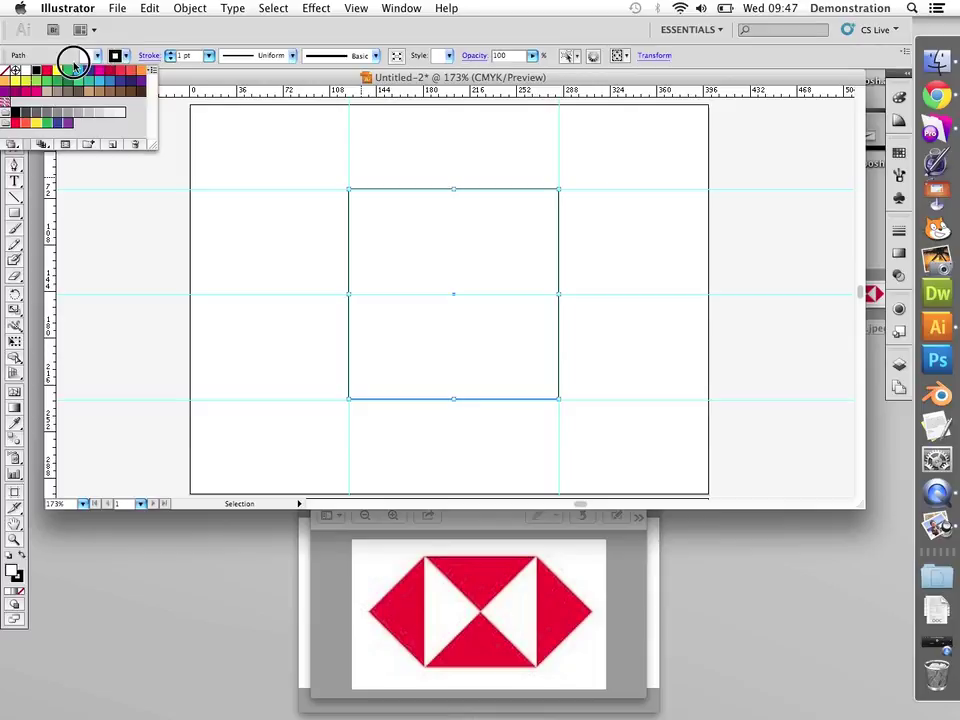
click(10, 72)
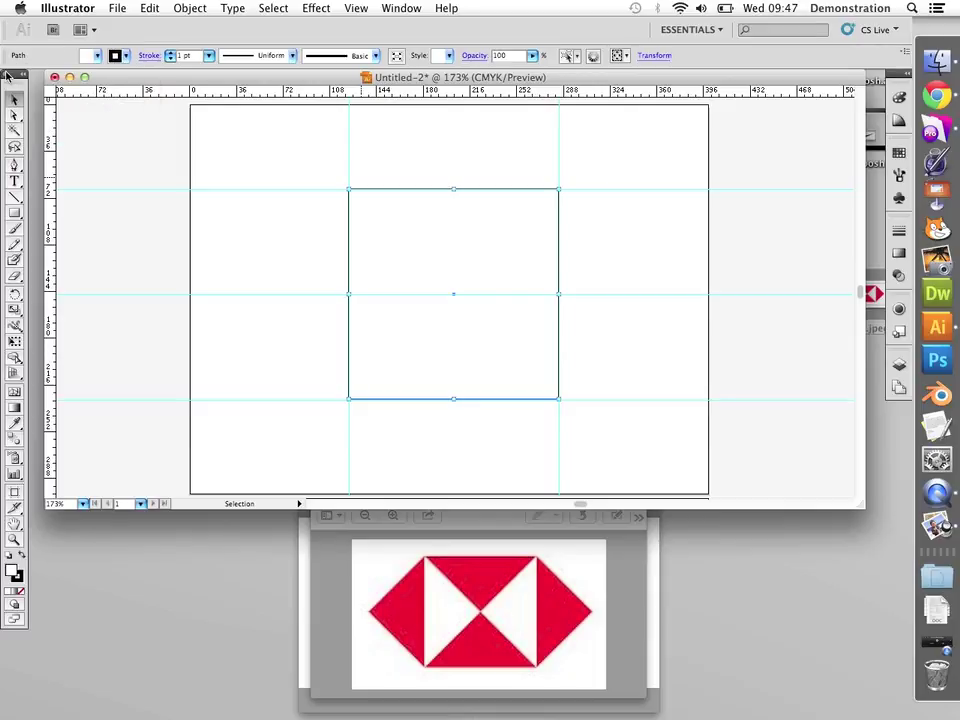
click(8, 46)
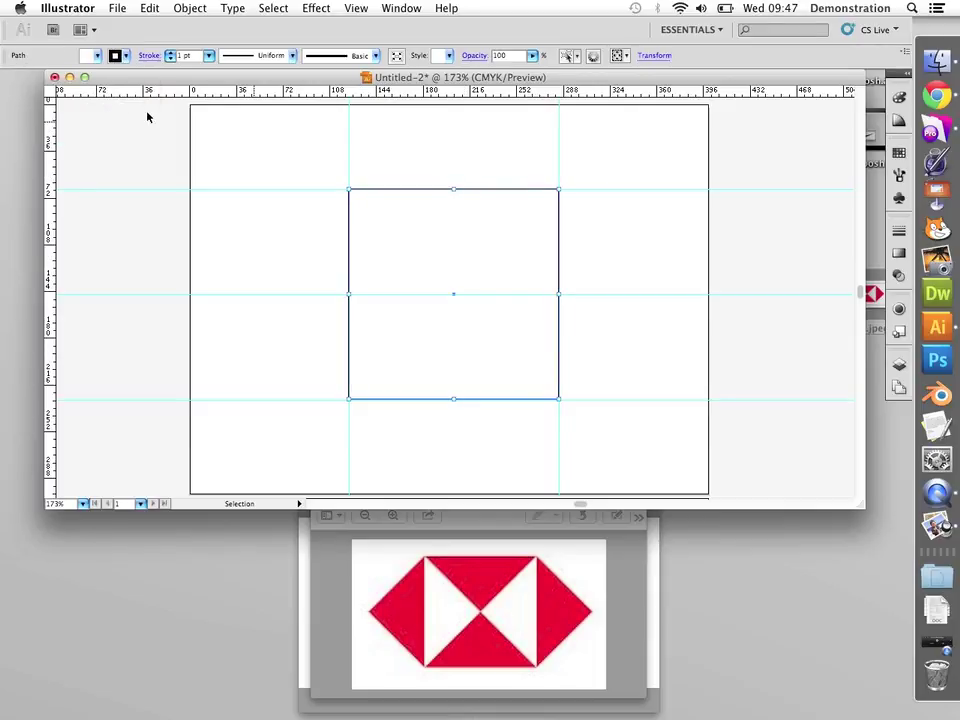
click(236, 148)
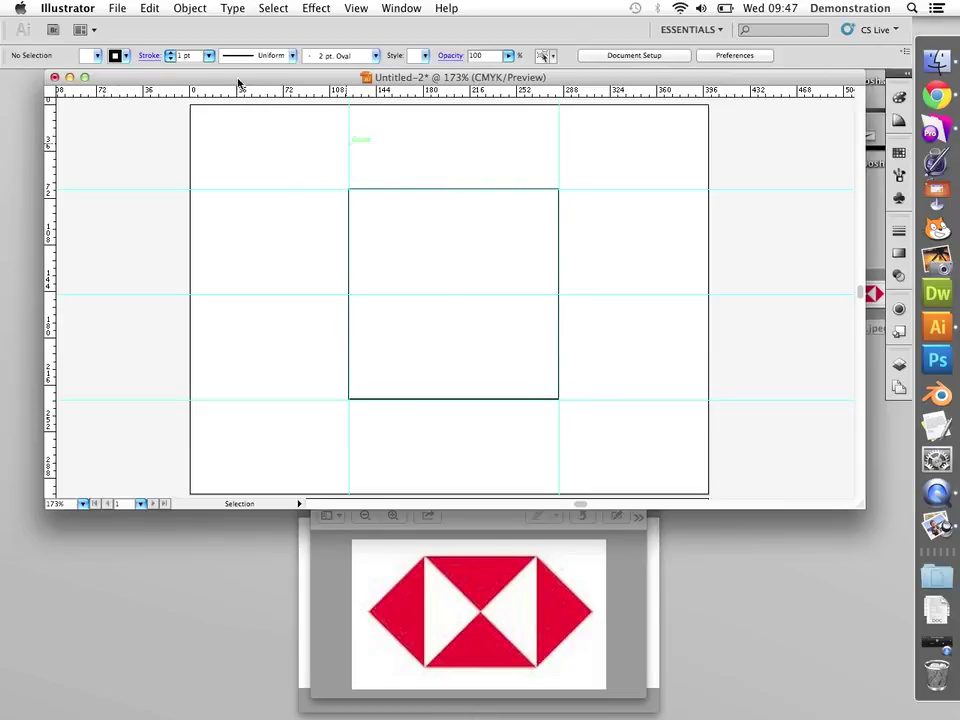
click(400, 8)
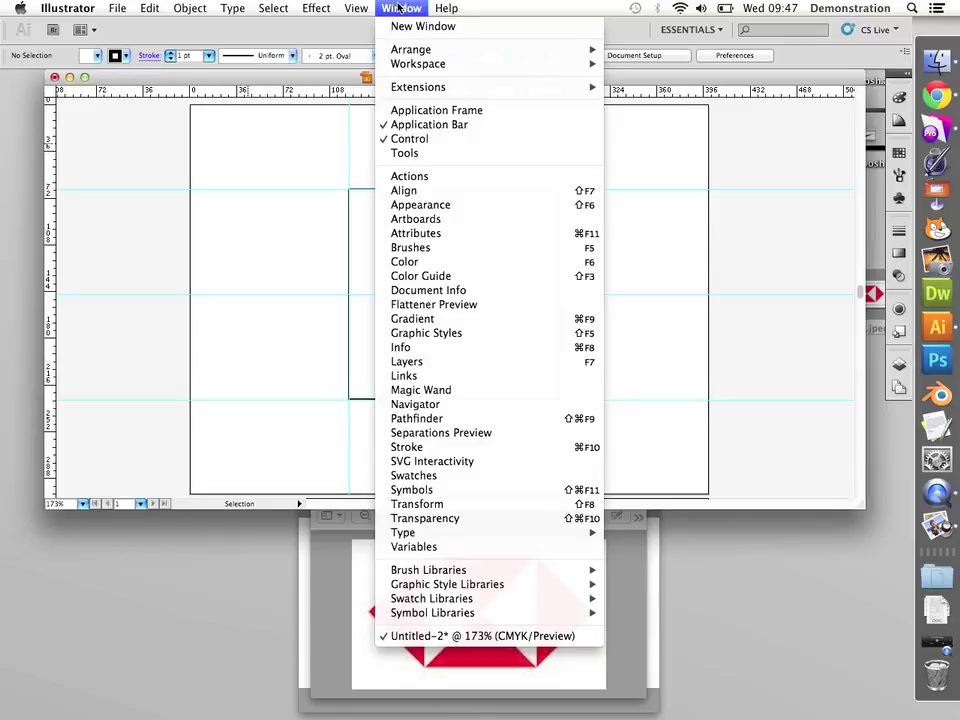
mouse_move(451, 65)
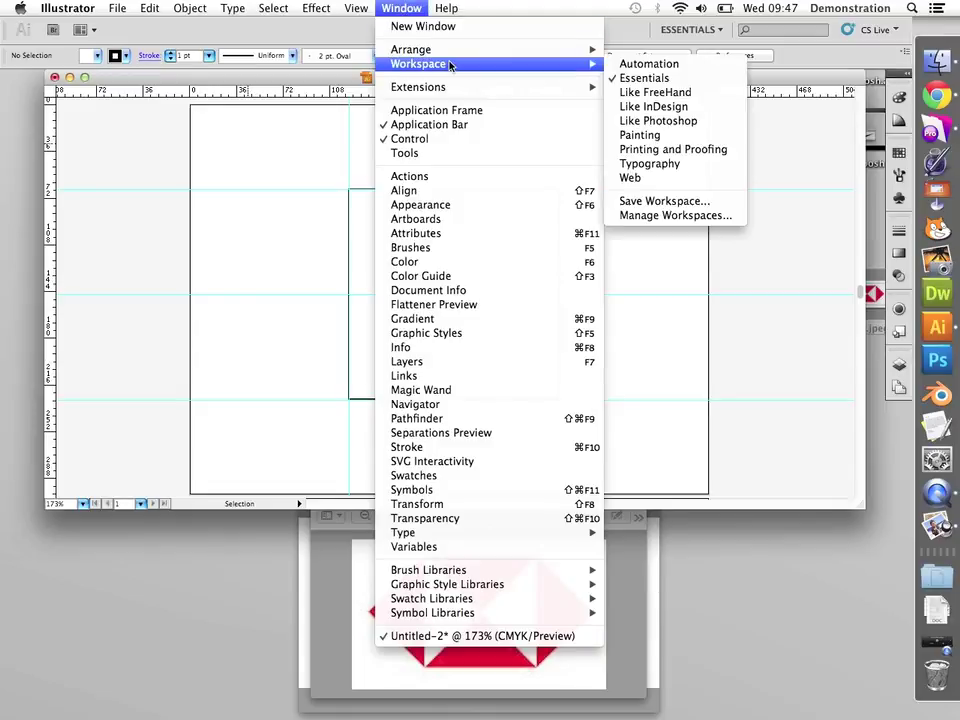
click(441, 153)
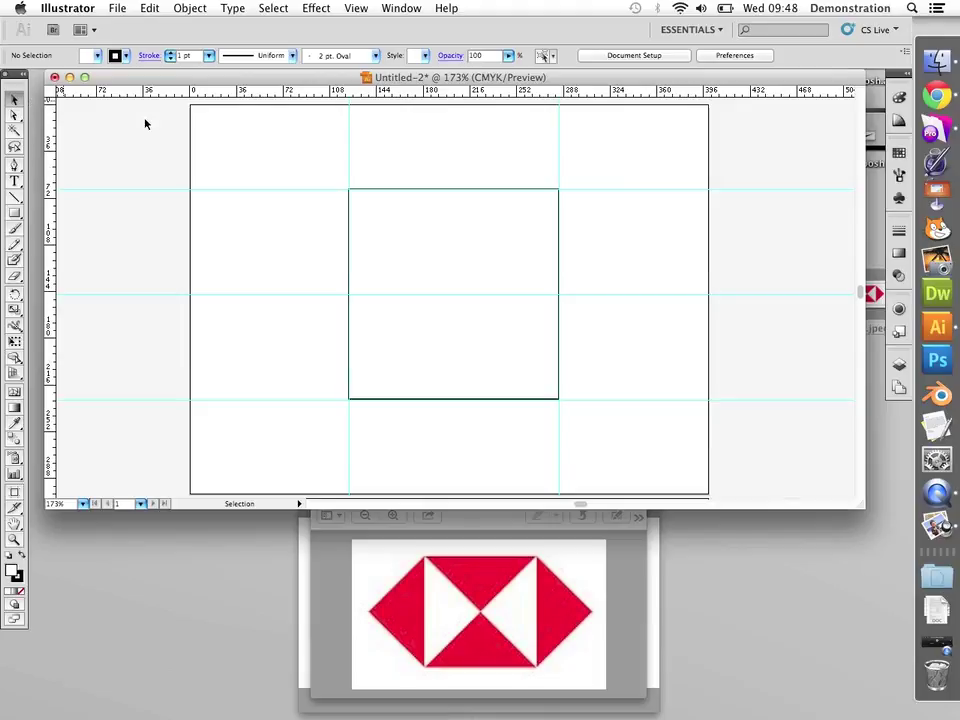
- Select the square and set its stroke colour to None
click(441, 279)
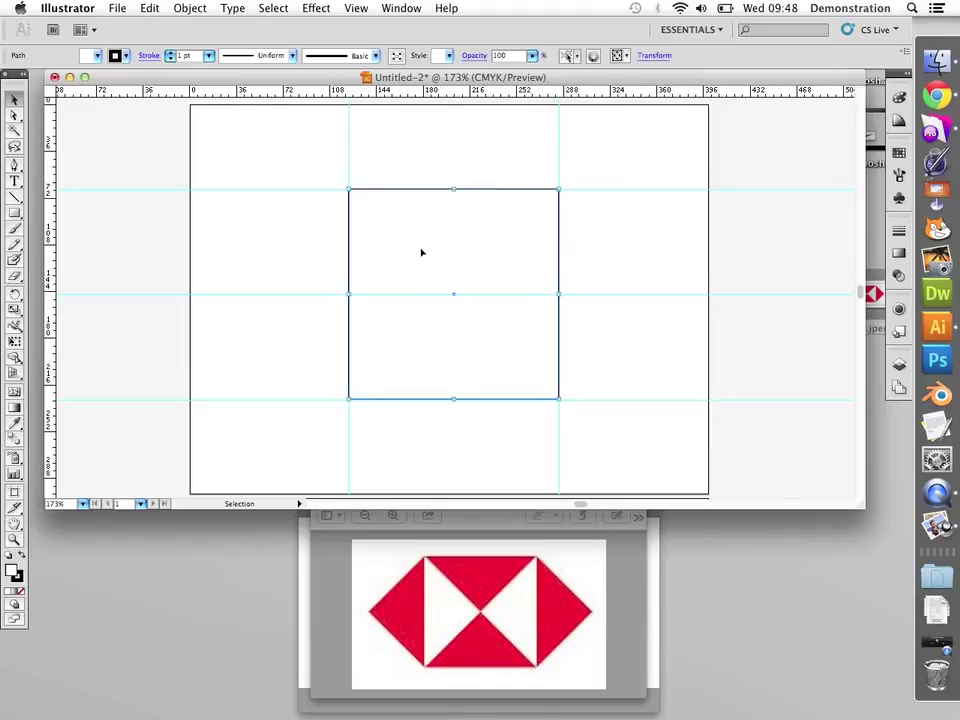
click(125, 56)
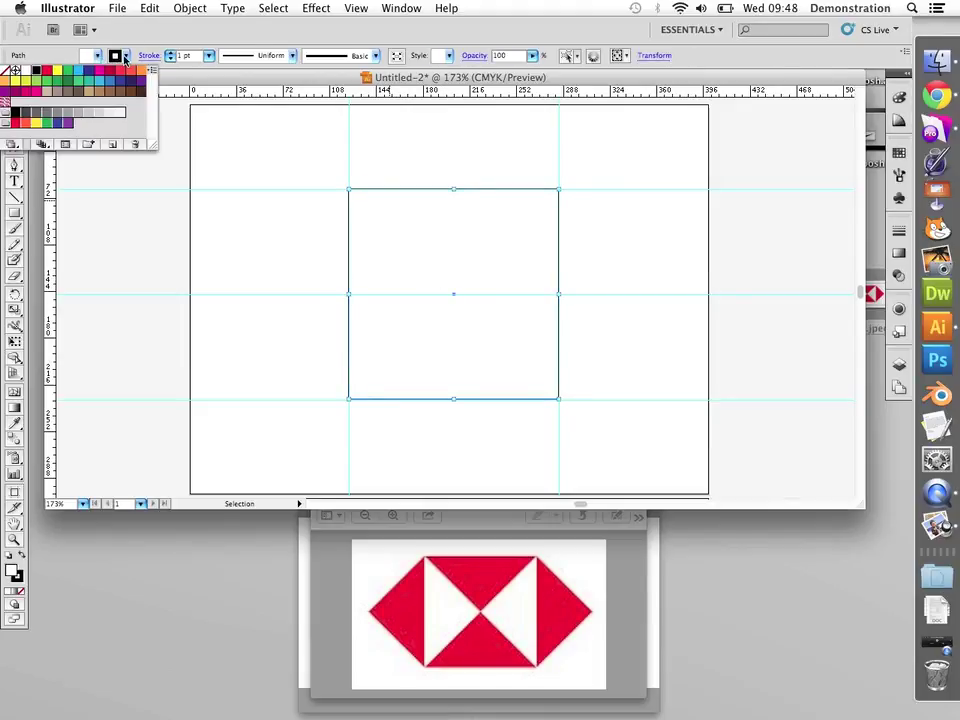
click(8, 70)
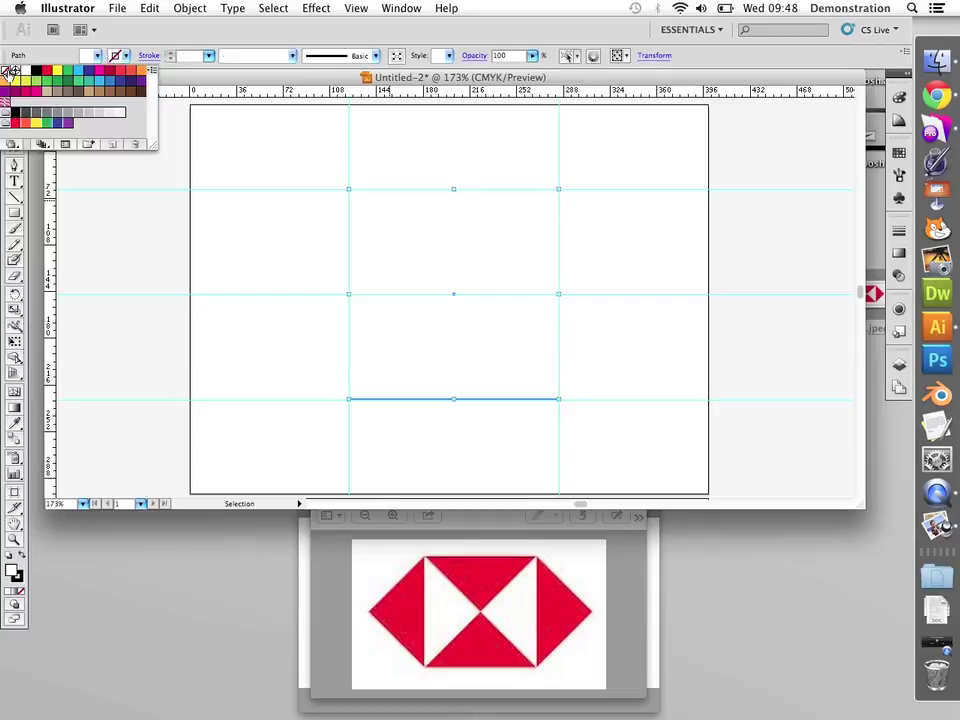
click(638, 462)
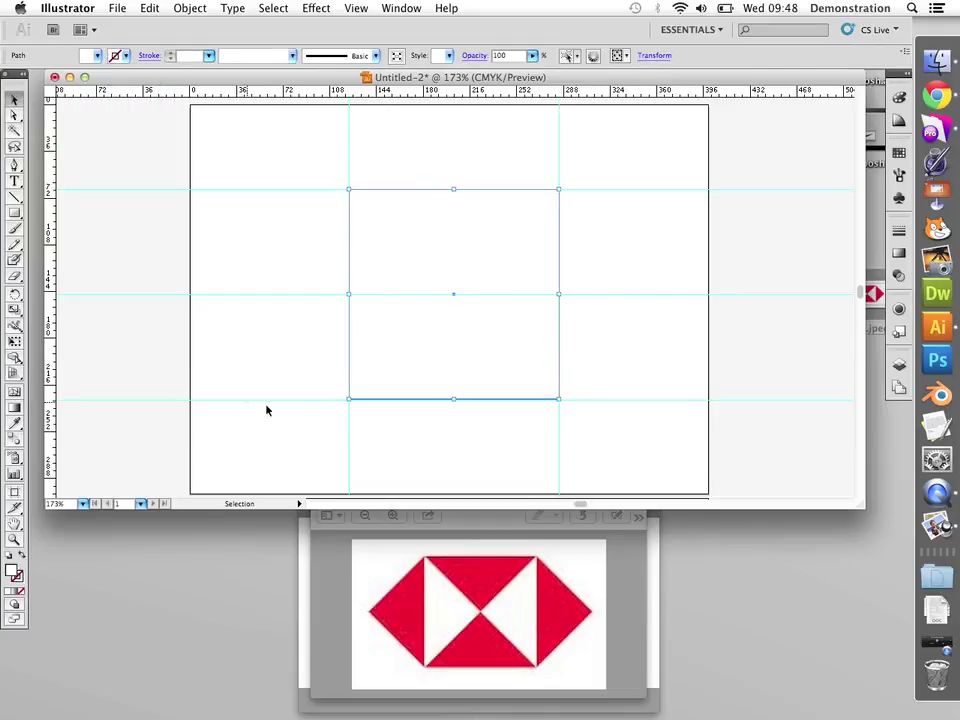
- Draw an upright triangle with the Polygon tool over the left part of the artboard, reducing the shape to three sides
drag(16, 215, 86, 266)
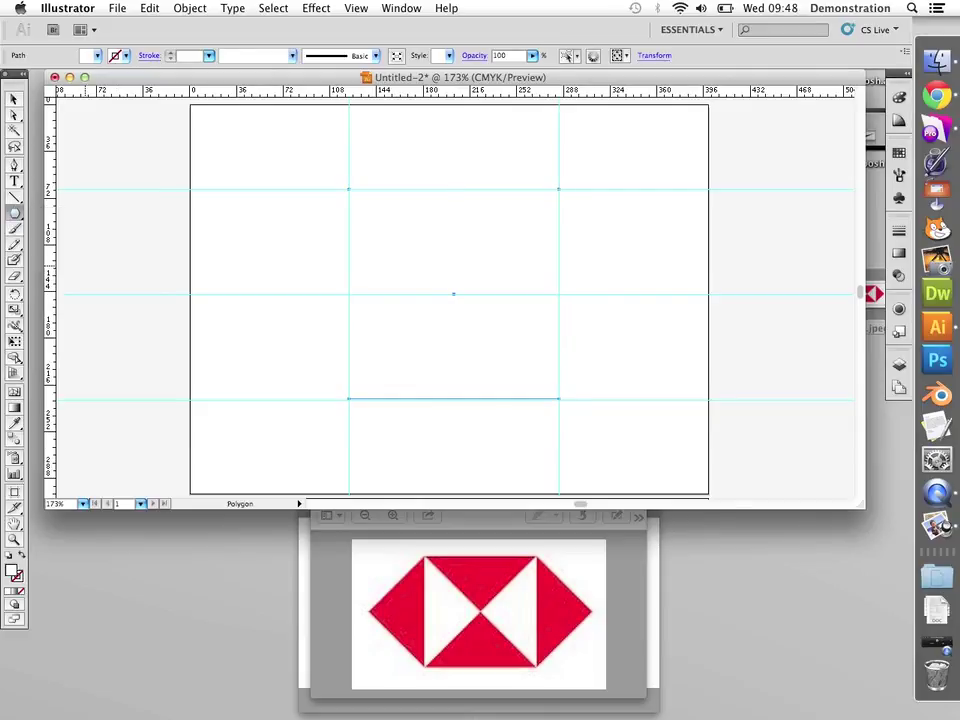
mouse_move(290, 366)
mouse_down()
mouse_move(403, 356)
mouse_move(377, 313)
mouse_move(304, 297)
mouse_move(279, 330)
mouse_move(336, 300)
mouse_move(407, 312)
mouse_move(384, 276)
mouse_move(446, 281)
mouse_move(390, 223)
mouse_move(281, 238)
mouse_move(273, 241)
mouse_move(285, 253)
mouse_move(287, 317)
mouse_move(270, 249)
mouse_move(276, 299)
mouse_move(256, 234)
mouse_move(258, 245)
mouse_up()
key(Down)
key(Down)
key(Up)
key(Up)
key(Up)
key(Up)
key(Up)
key(Up)
key(Up)
key(Down)
key(Down)
key(Down)
key(Down)
key(Down)
key(Down)
key(Down)
key(Down)
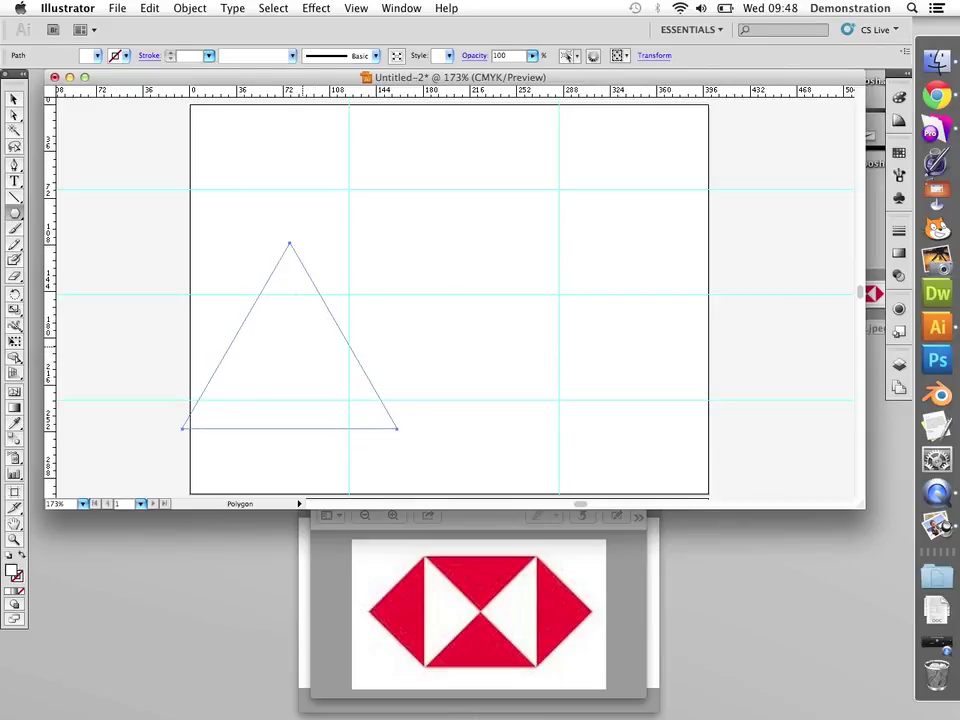
- Move the triangle into the square and resize it to fill the lower half, with its apex at the centre guide
key(v)
click(336, 341)
drag(276, 349, 446, 326)
drag(348, 307, 349, 308)
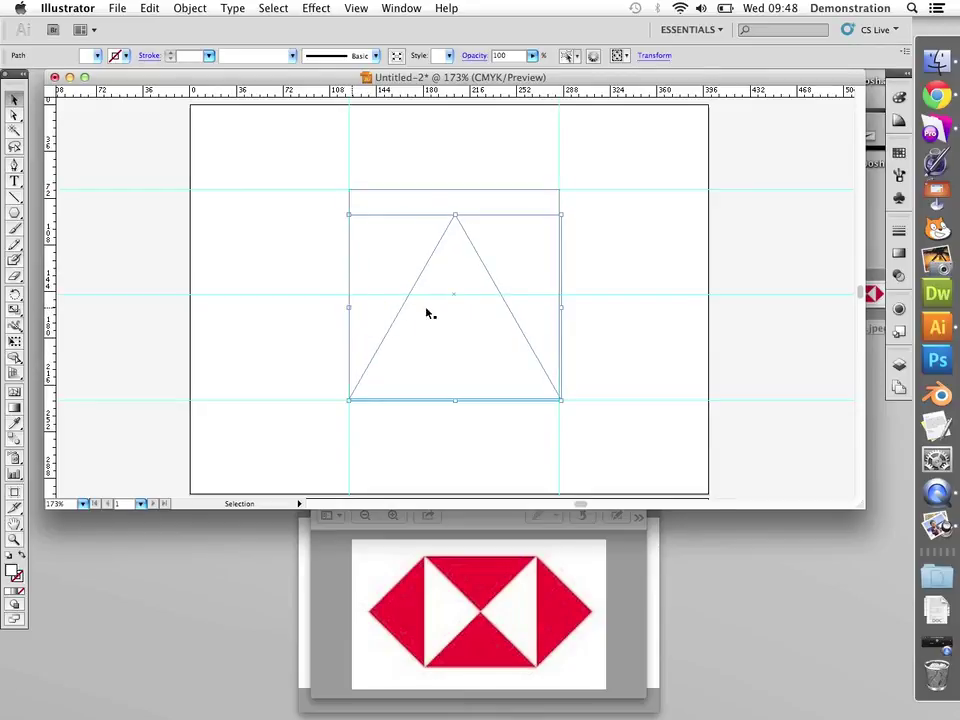
drag(562, 307, 559, 307)
drag(452, 214, 447, 296)
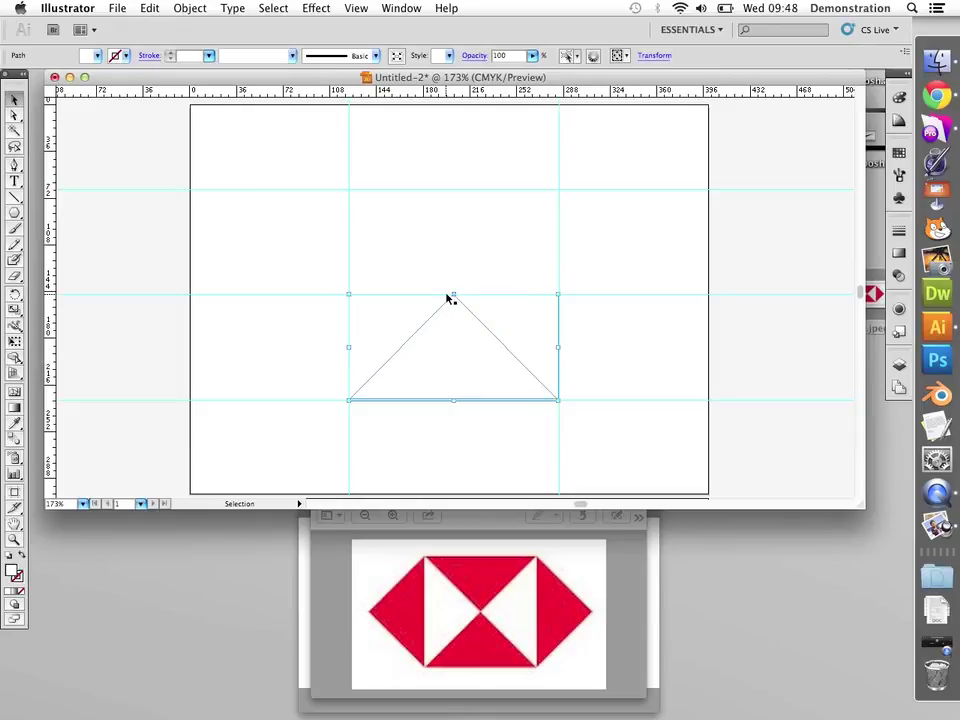
- Fill the lower triangle with the red swatch
click(95, 57)
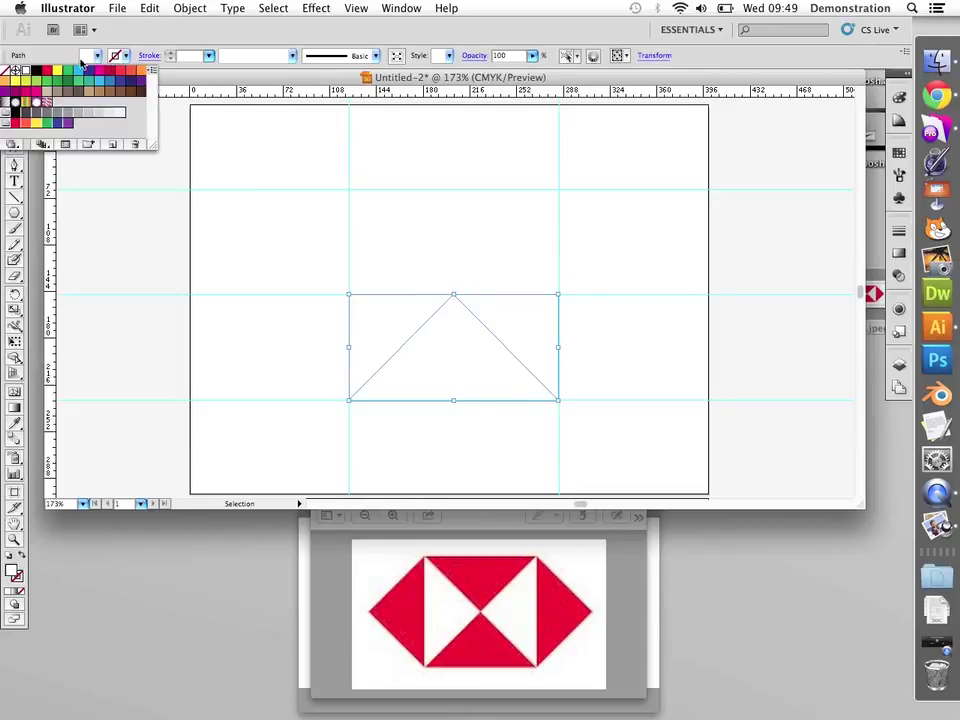
click(43, 73)
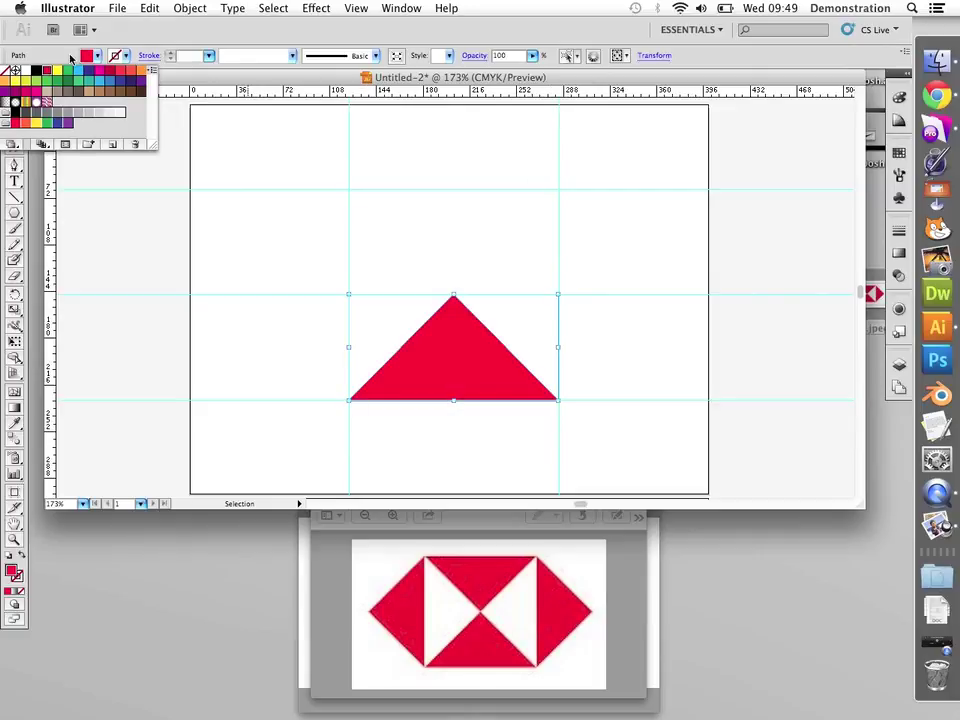
click(71, 58)
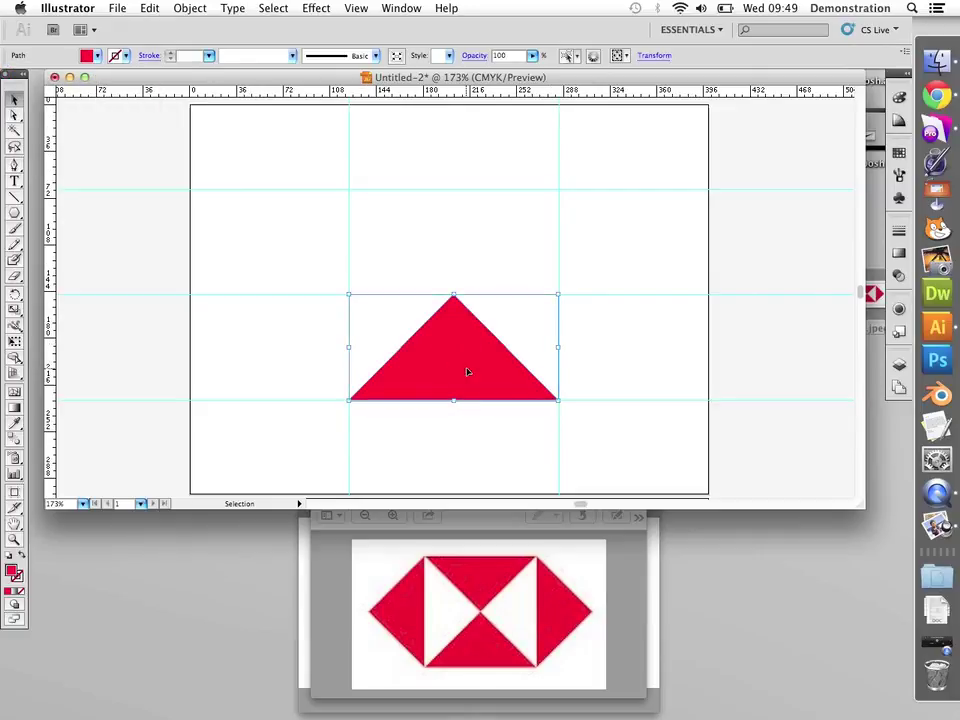
- Duplicate the red triangle, rotate the copy 180°, and fit it into the square's upper half with both apexes meeting at the centre
key(super+c)
key(super+v)
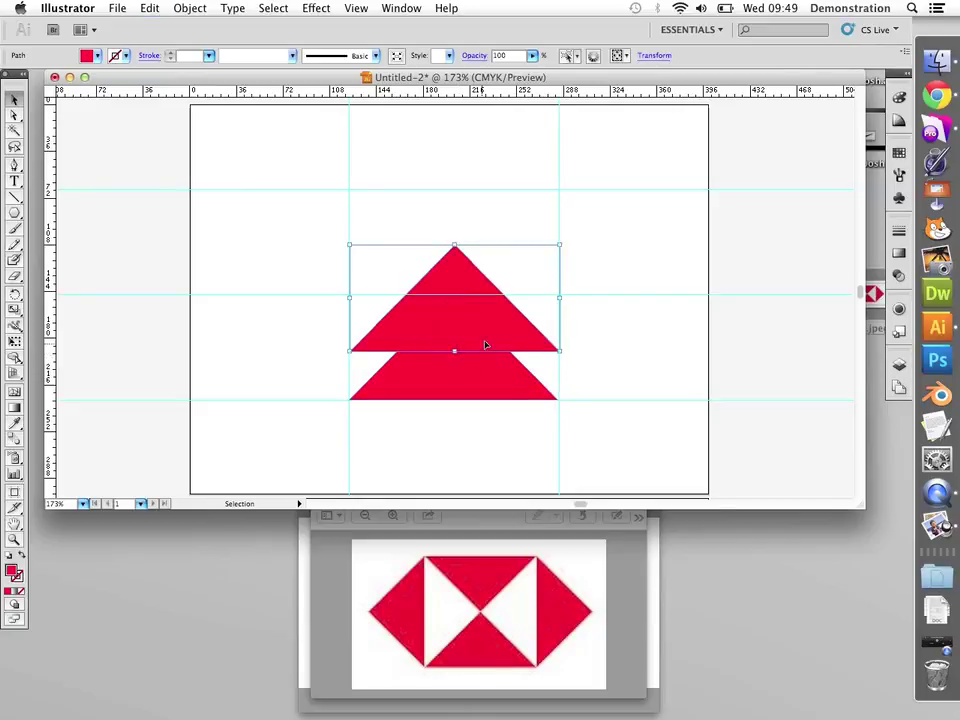
drag(508, 323, 514, 270)
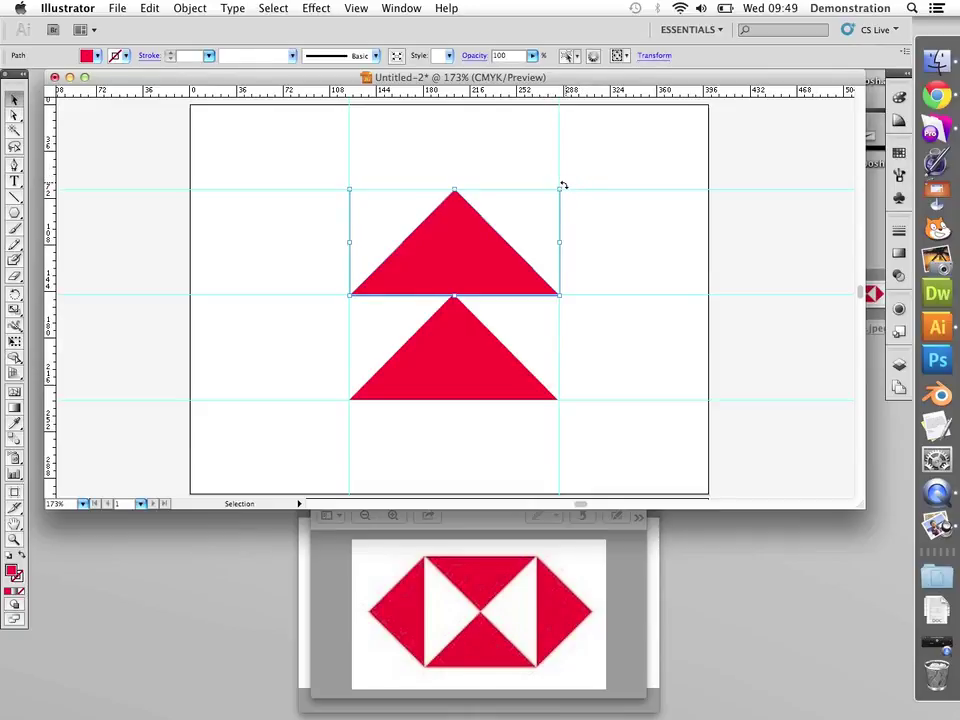
drag(564, 185, 304, 273)
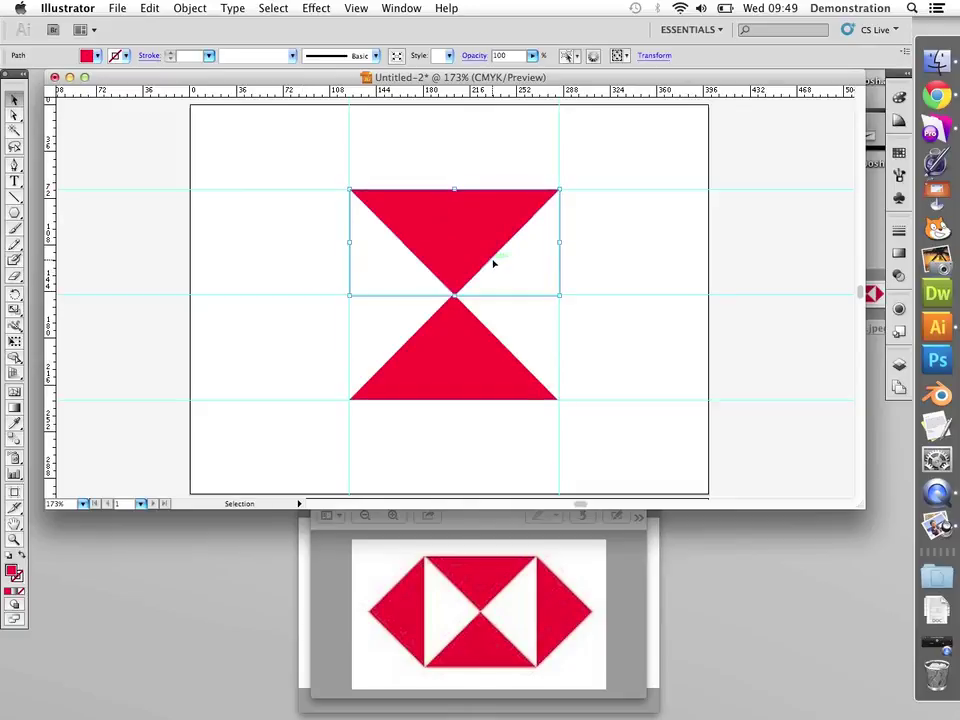
click(612, 255)
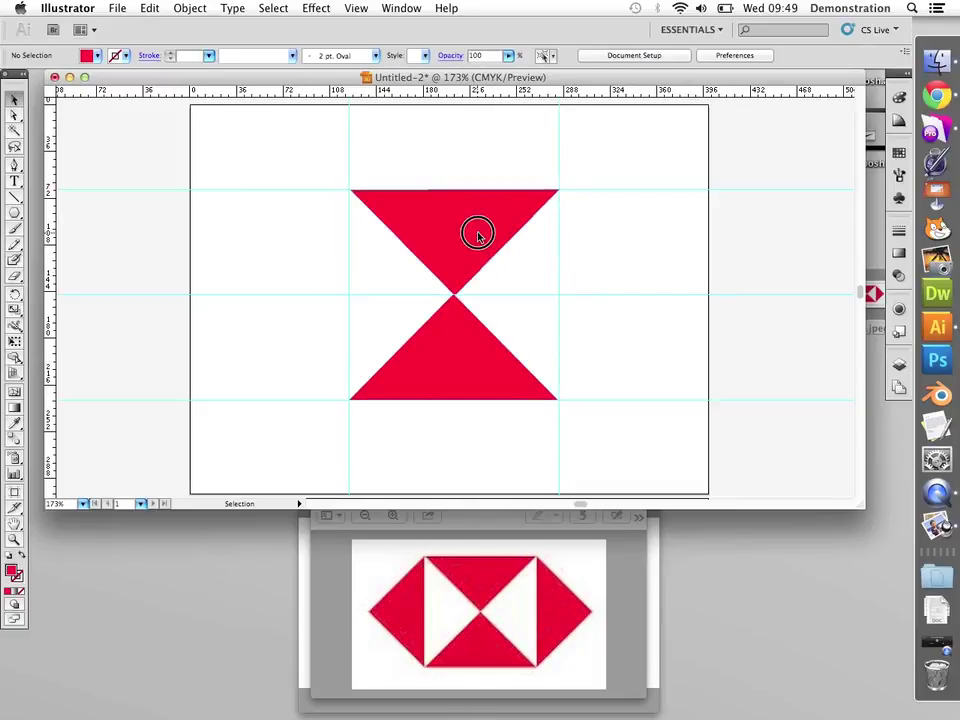
click(476, 232)
click(658, 244)
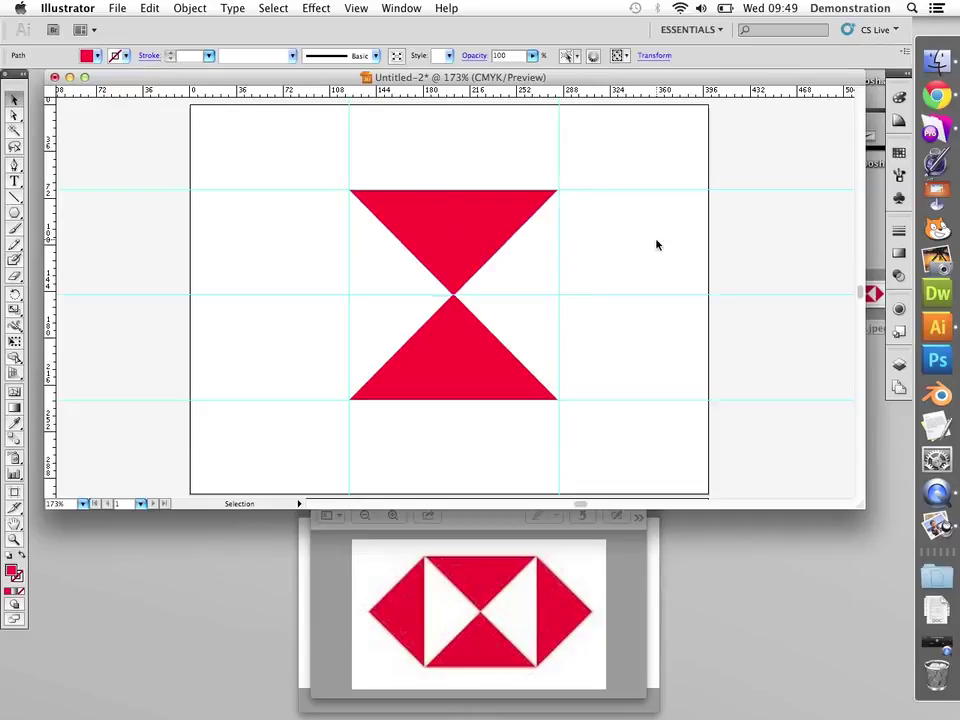
- Paste another red triangle, rotate it so its apex points left, and align its base with the square's left guide
click(432, 215)
drag(454, 333, 454, 281)
drag(471, 331, 292, 330)
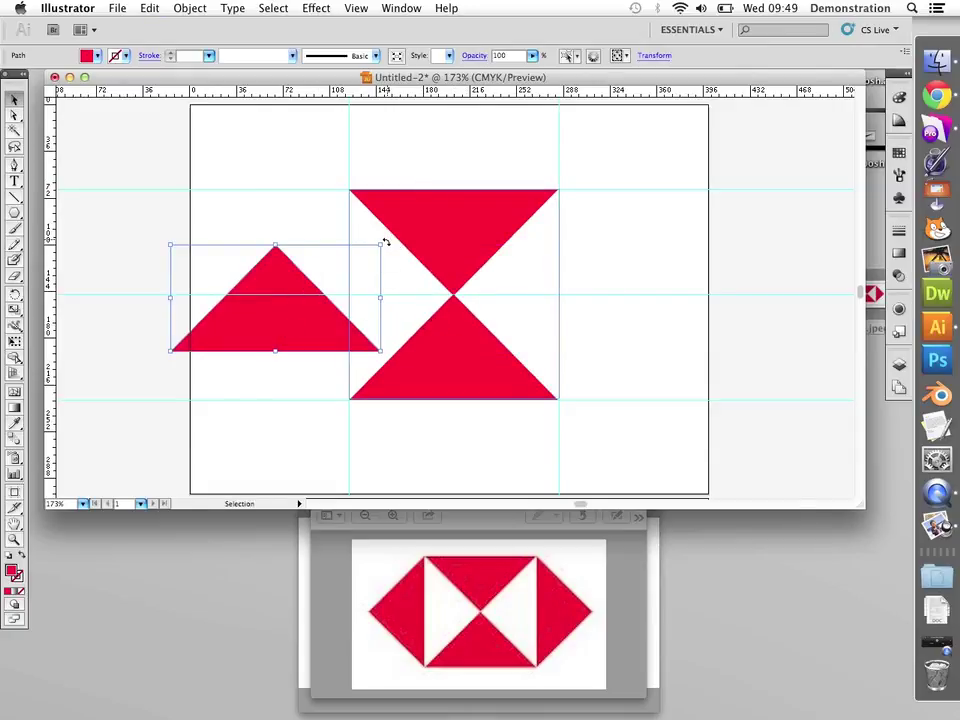
drag(382, 242, 231, 193)
drag(298, 266, 317, 266)
drag(318, 266, 320, 268)
- Paste another red triangle, rotate it so its apex points right, and align its base with the square's right guide
key(super+v)
drag(450, 318, 593, 318)
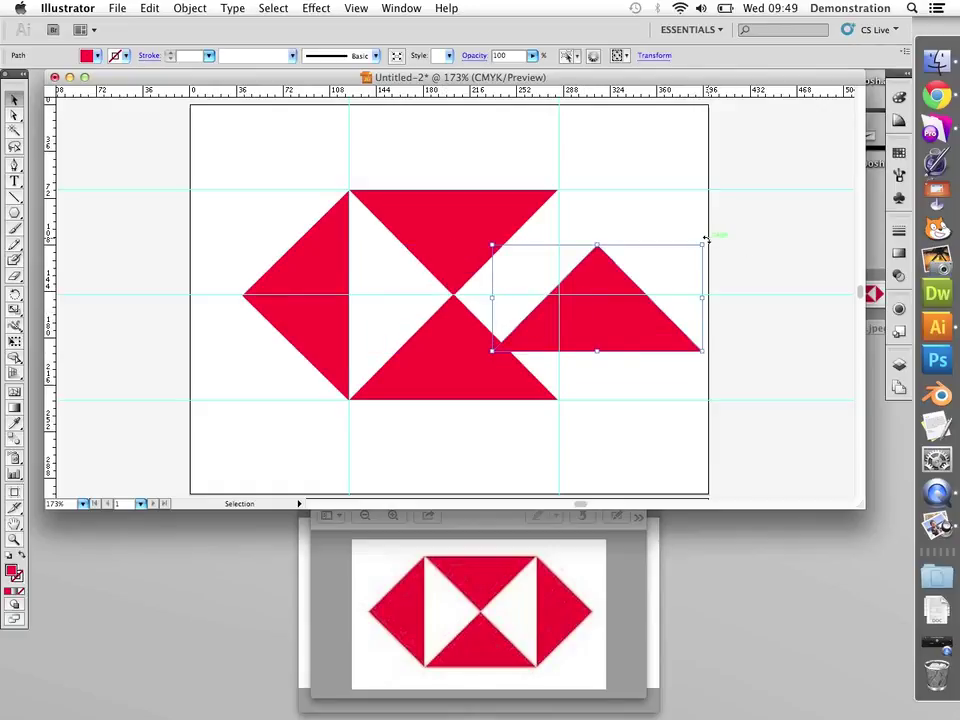
drag(707, 237, 673, 402)
drag(582, 320, 603, 318)
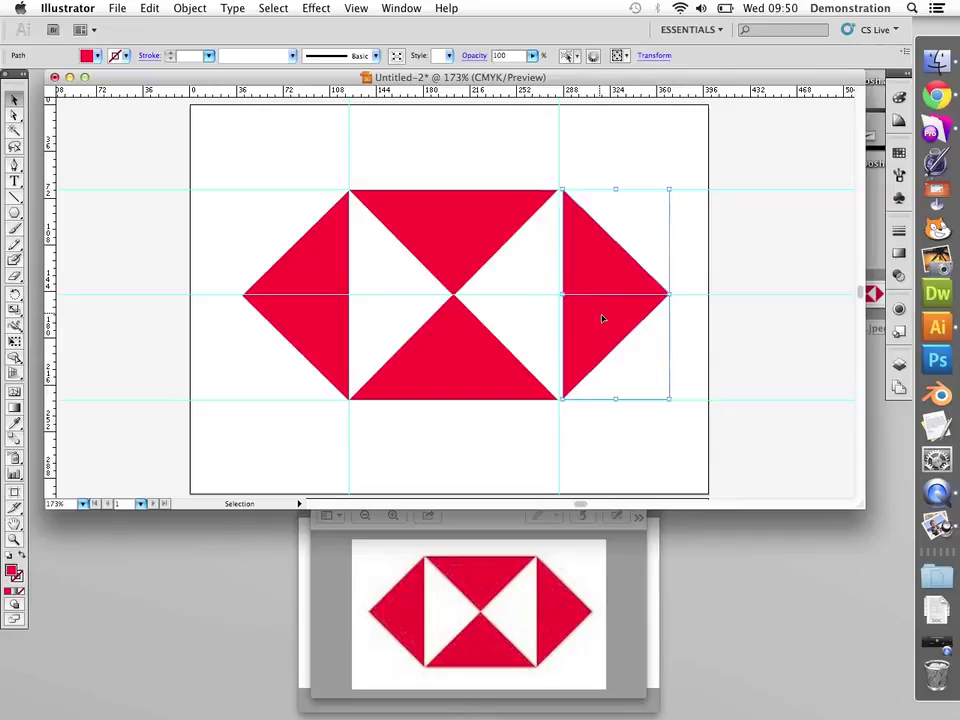
key(Left)
key(Left)
key(Left)
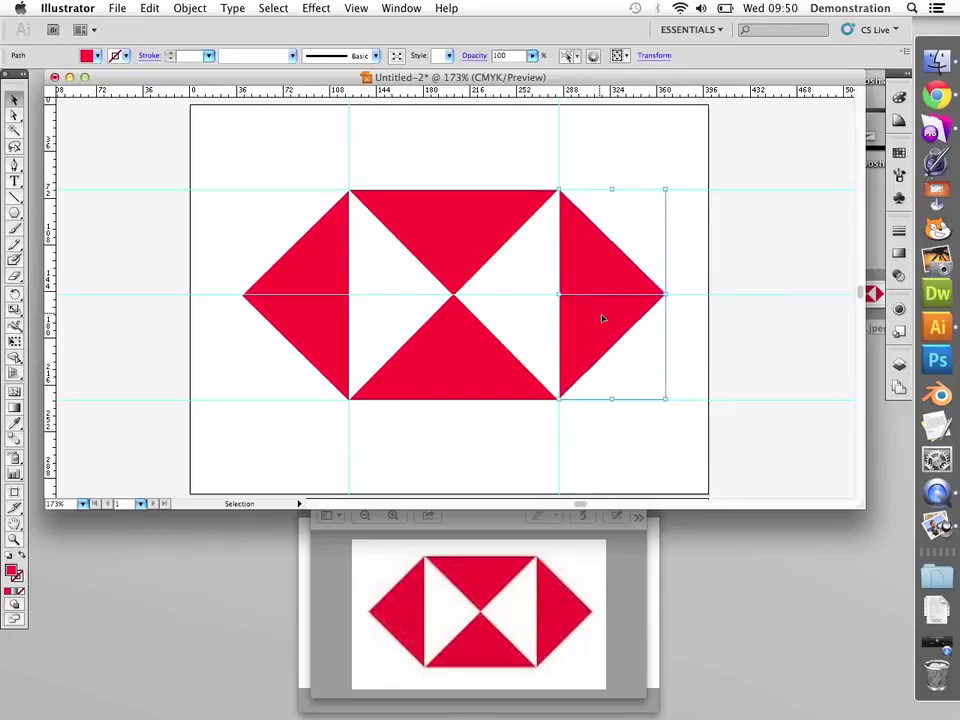
key(Down)
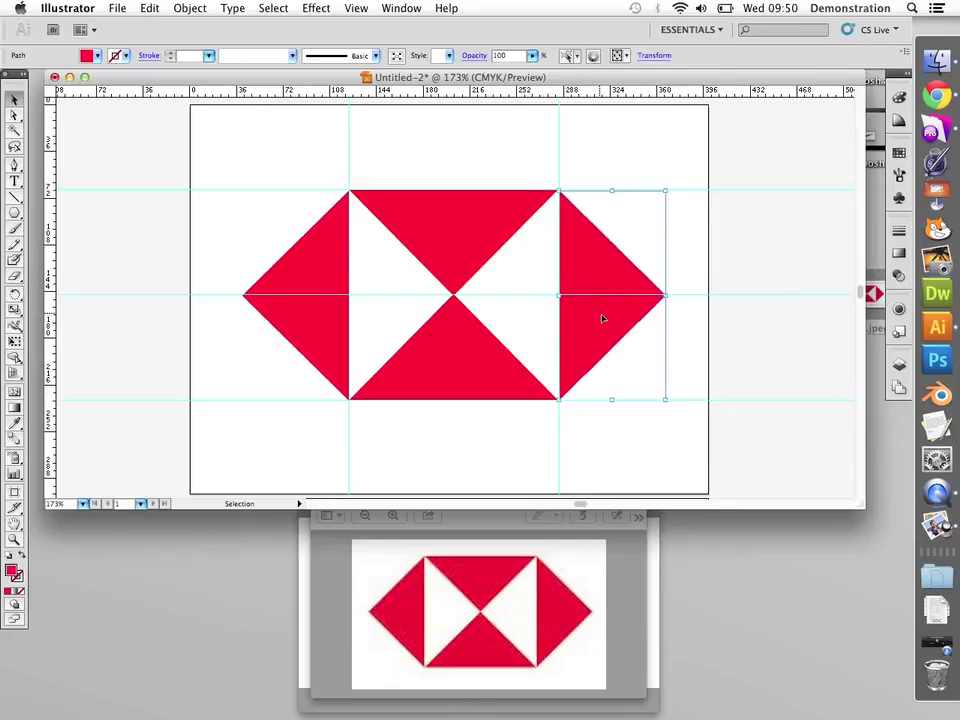
click(778, 347)
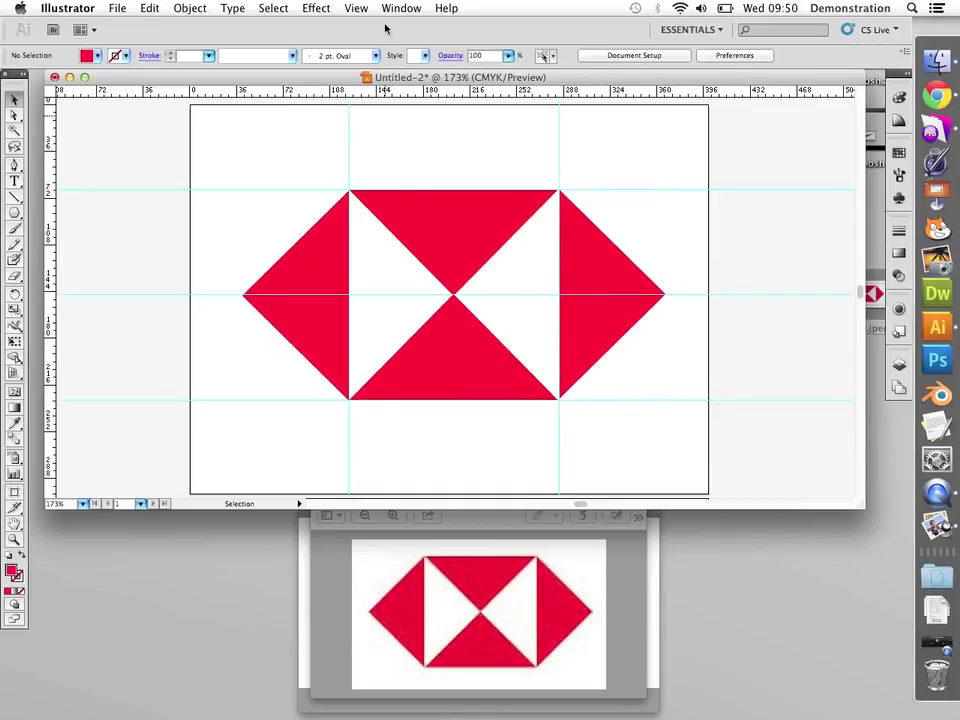
- Hide the guides on the artboard
click(350, 9)
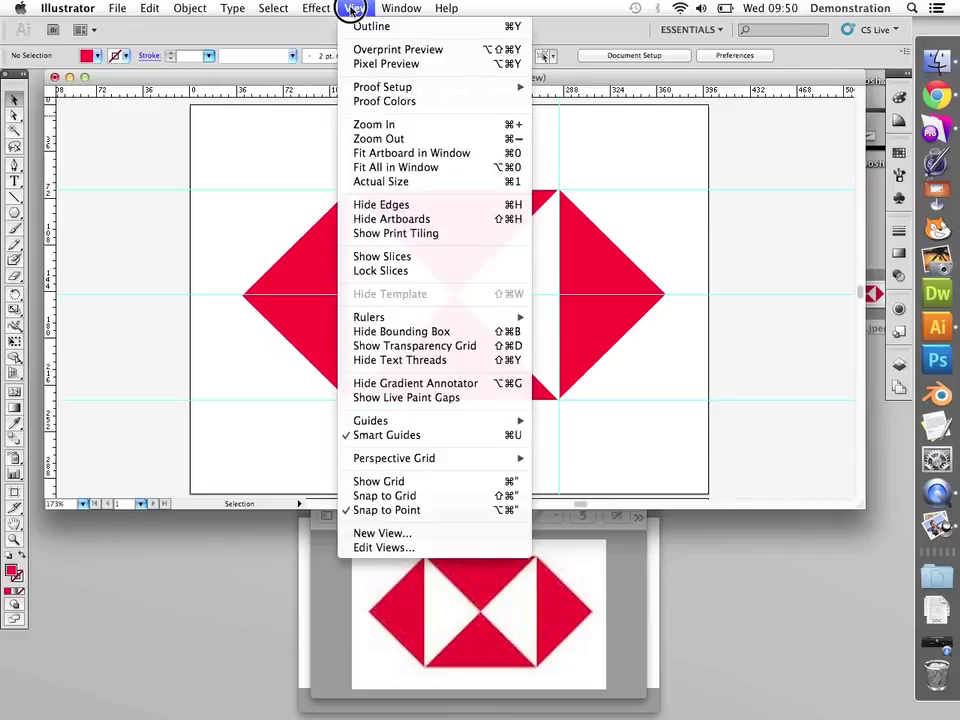
mouse_move(407, 418)
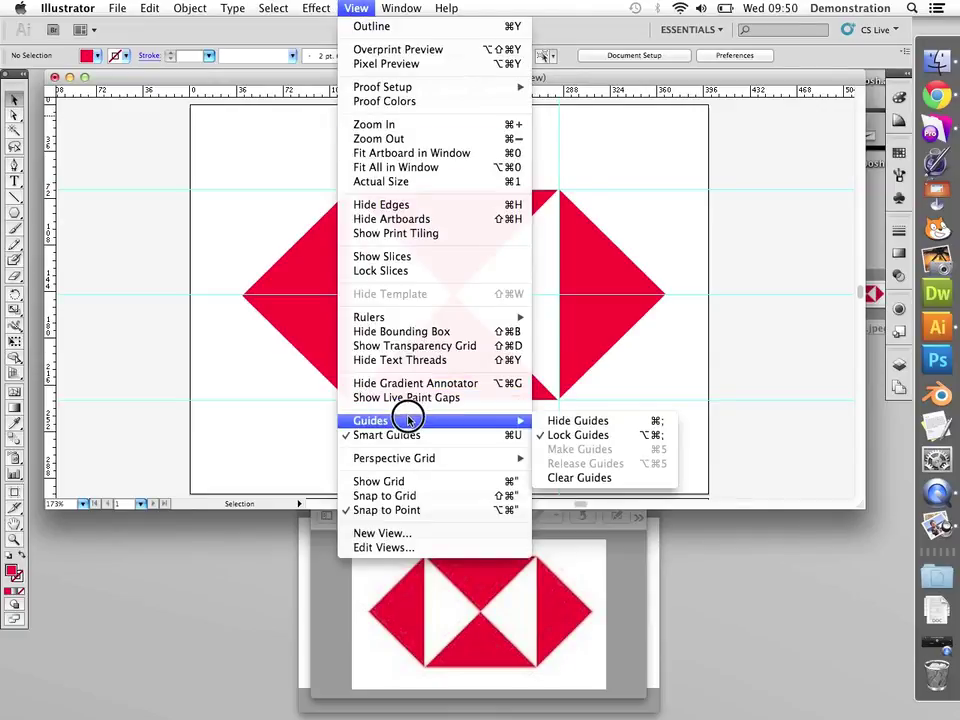
click(577, 421)
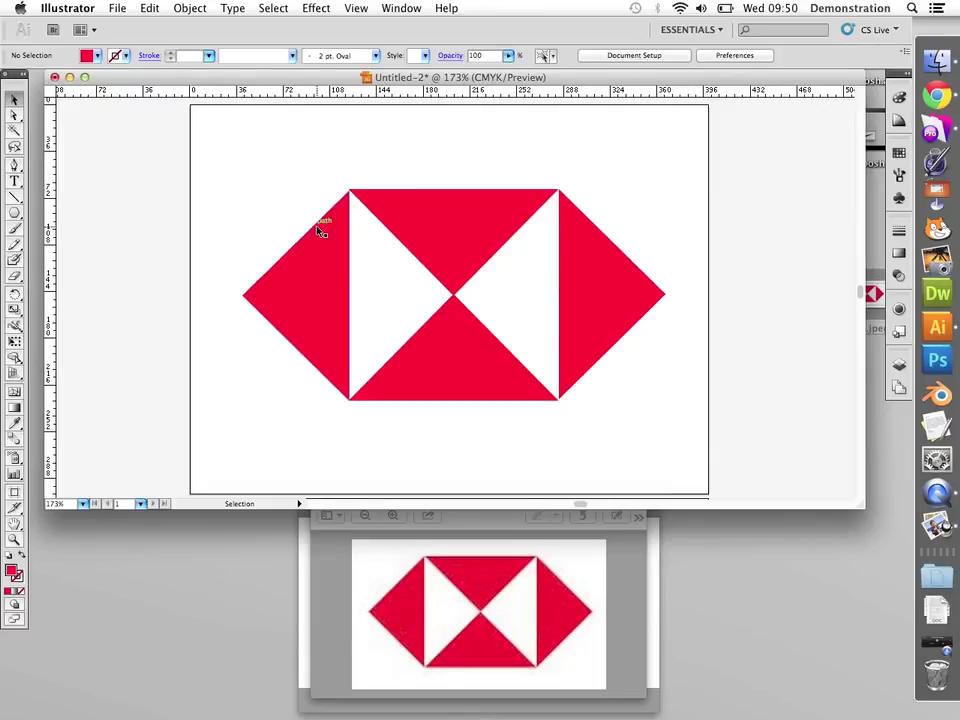
- Group the four red triangles into one object
drag(152, 155, 744, 432)
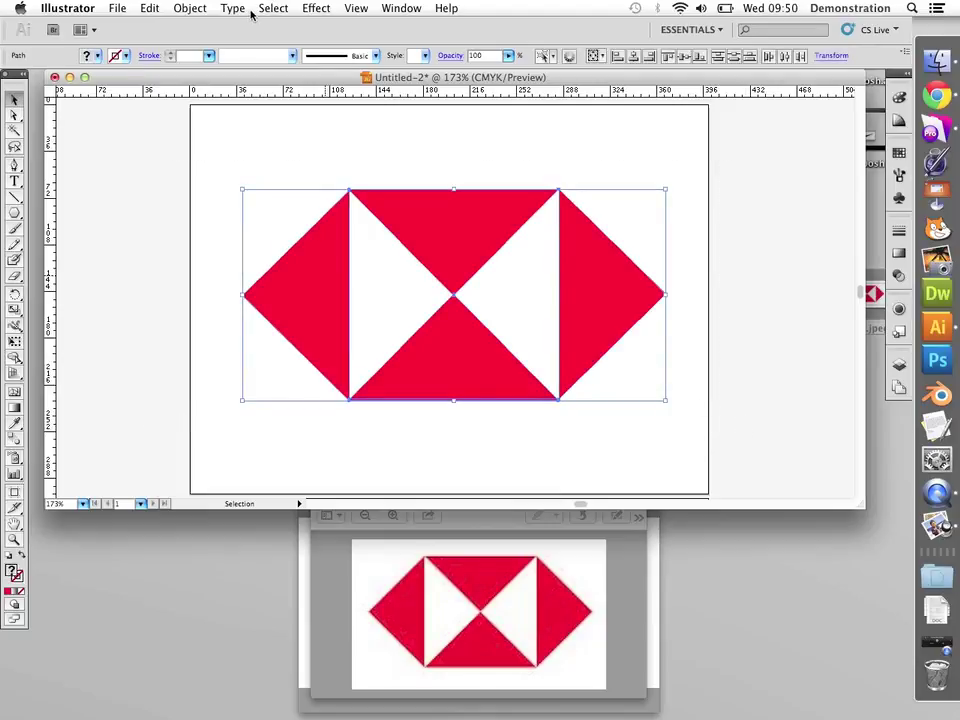
click(190, 8)
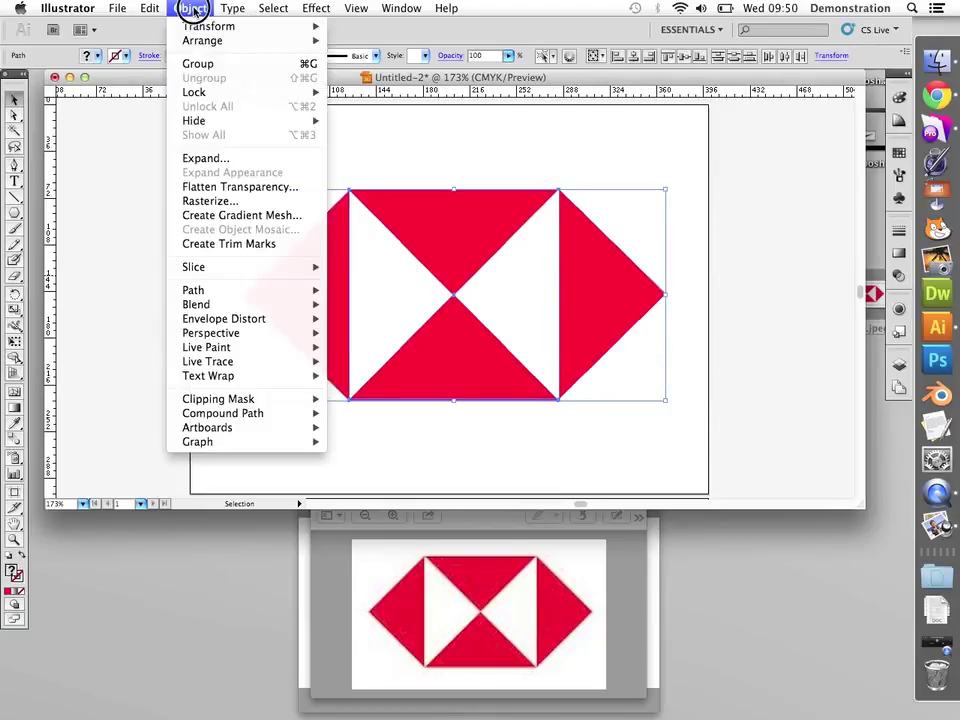
click(208, 63)
click(551, 289)
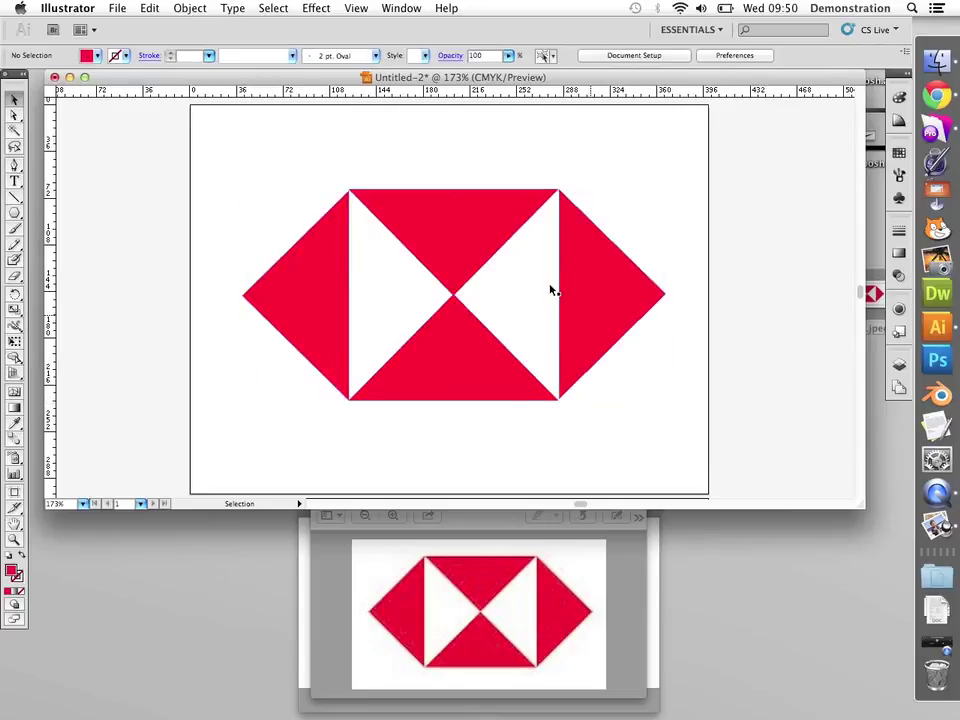
- Enlarge the grouped logo proportionally until it spans almost the full width of the artboard
click(595, 284)
mouse_move(591, 279)
mouse_down()
mouse_move(569, 349)
mouse_move(602, 285)
mouse_up()
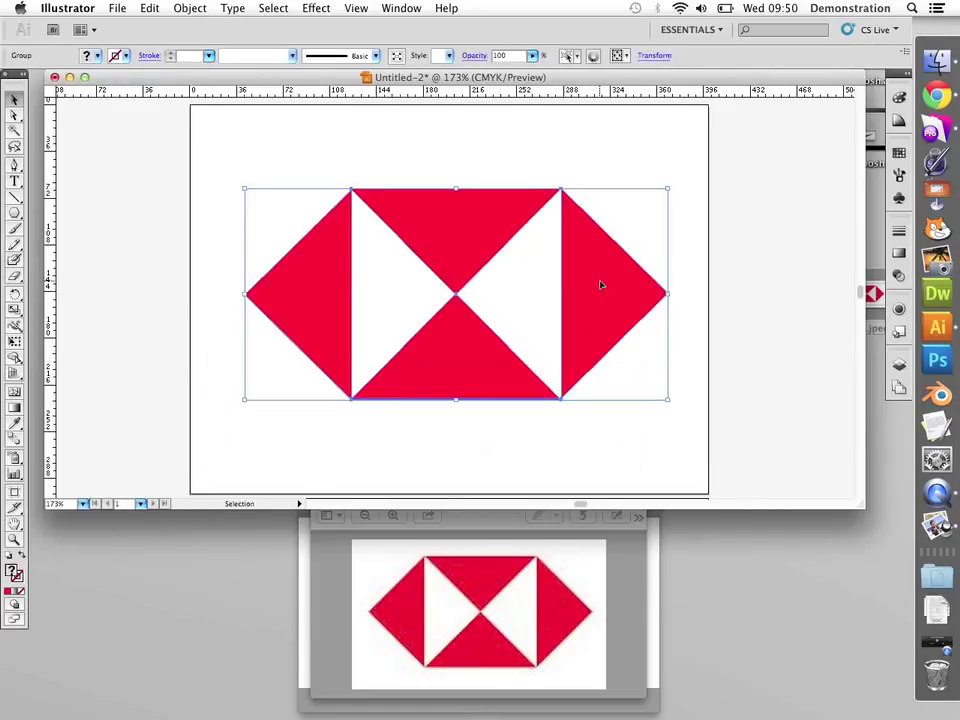
drag(668, 187, 699, 172)
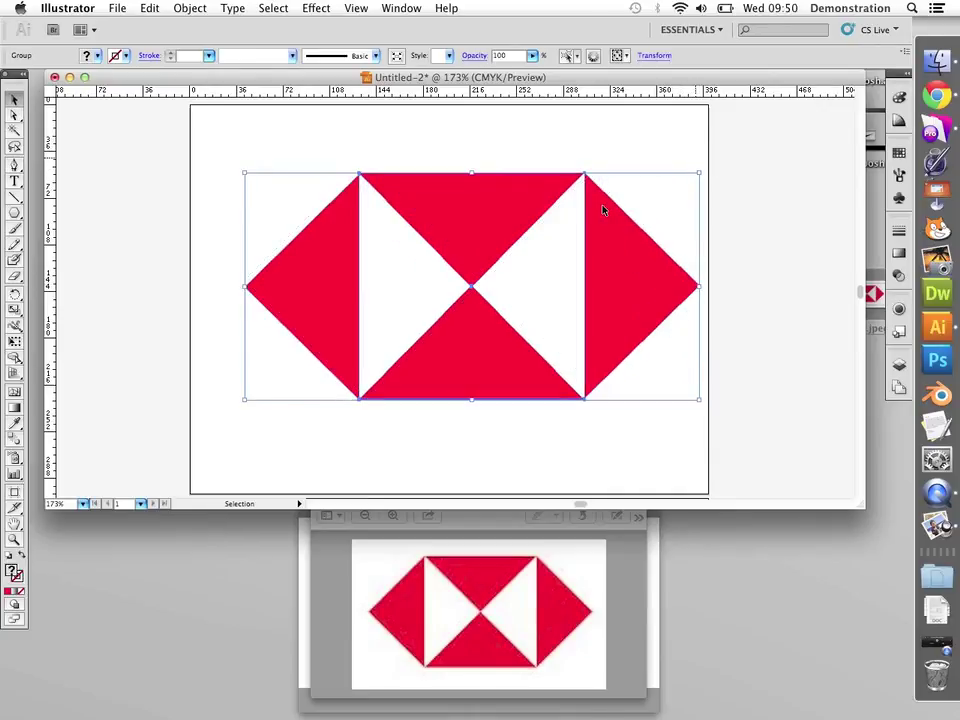
drag(243, 400, 199, 452)
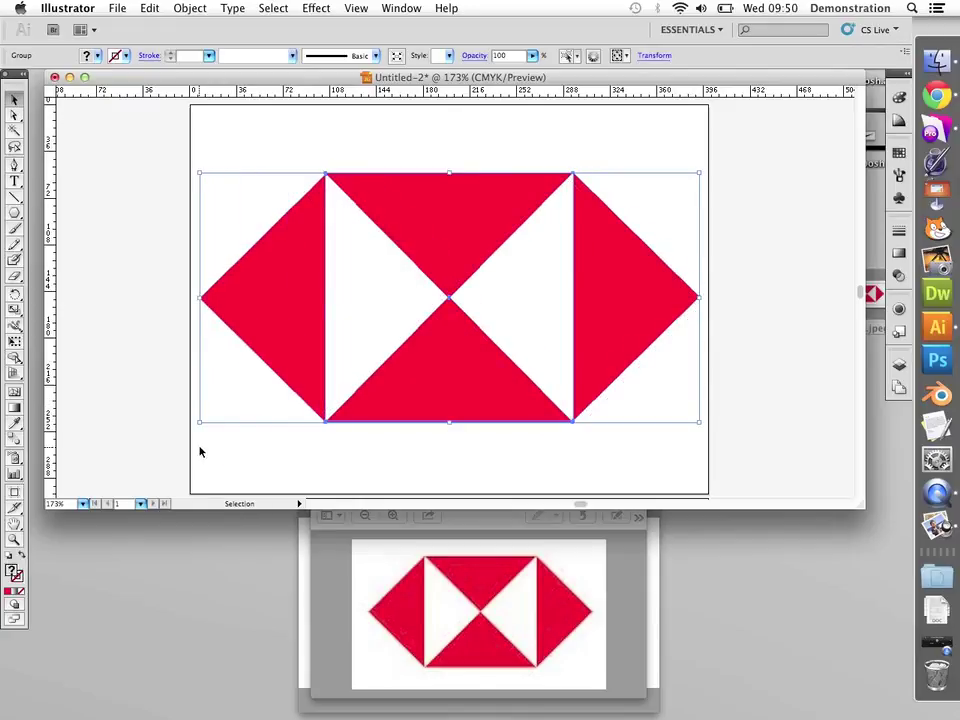
- Save the document to the Desktop as hsbc in Adobe Illustrator format with the default options
click(117, 8)
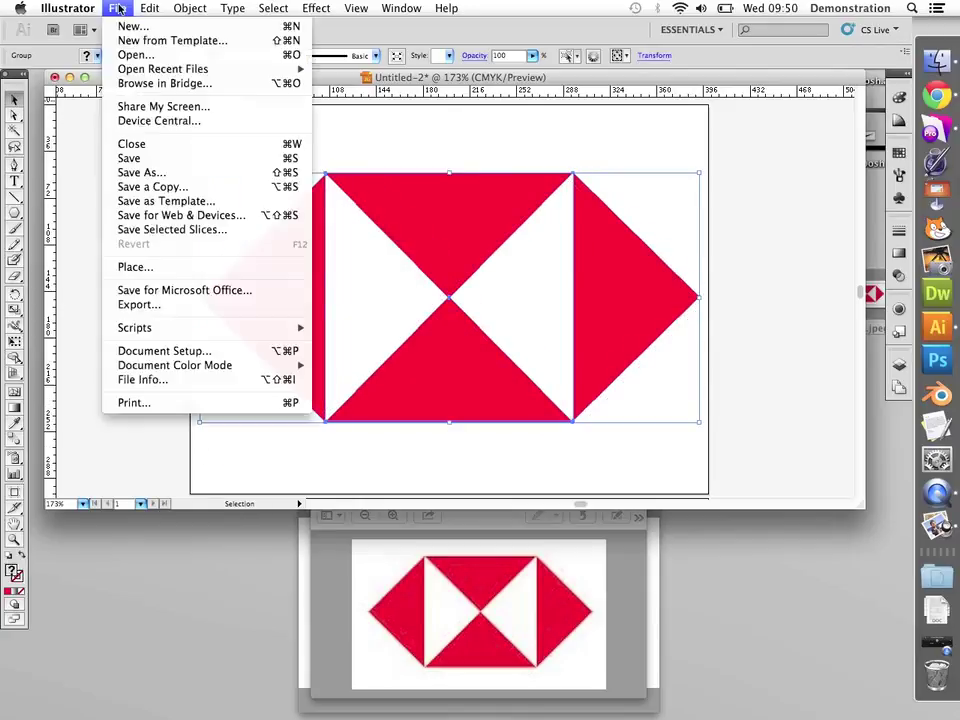
click(144, 160)
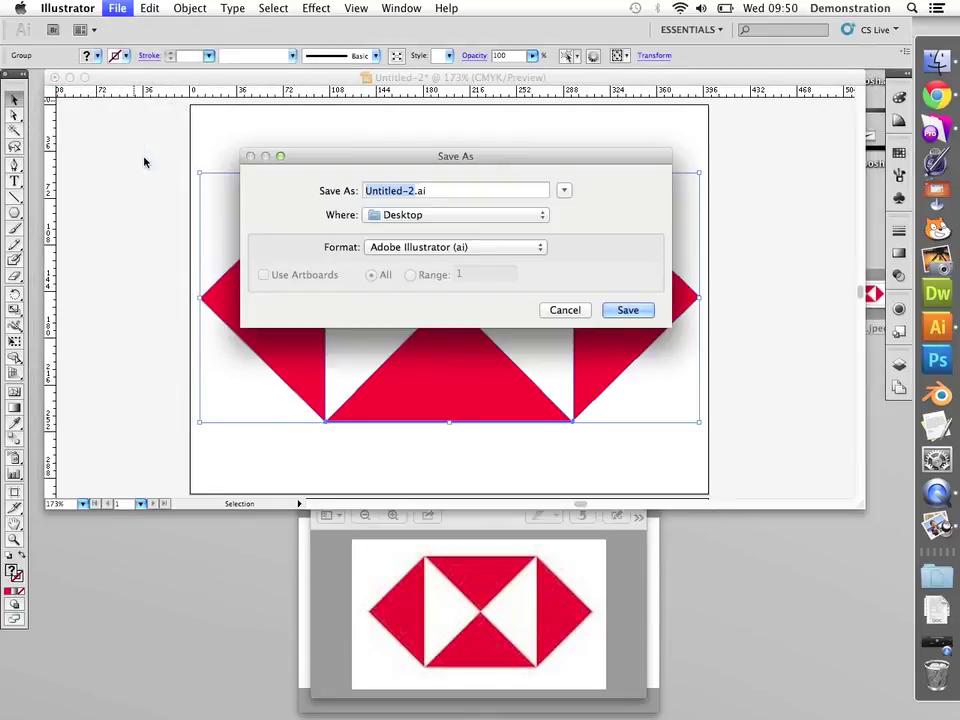
text(hsbc)
key(Return)
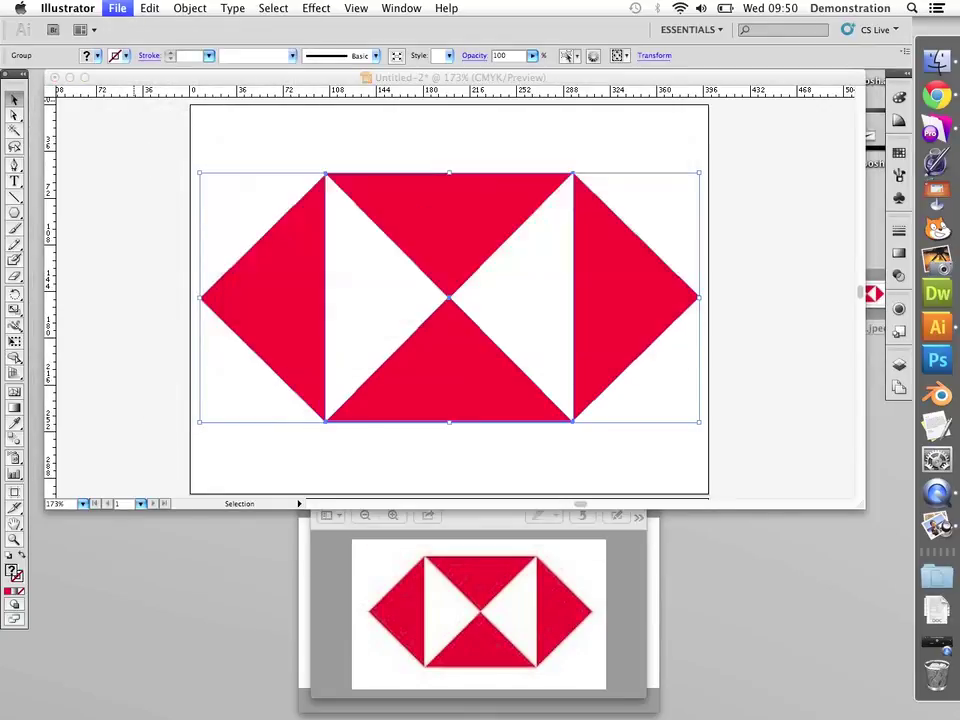
click(620, 121)
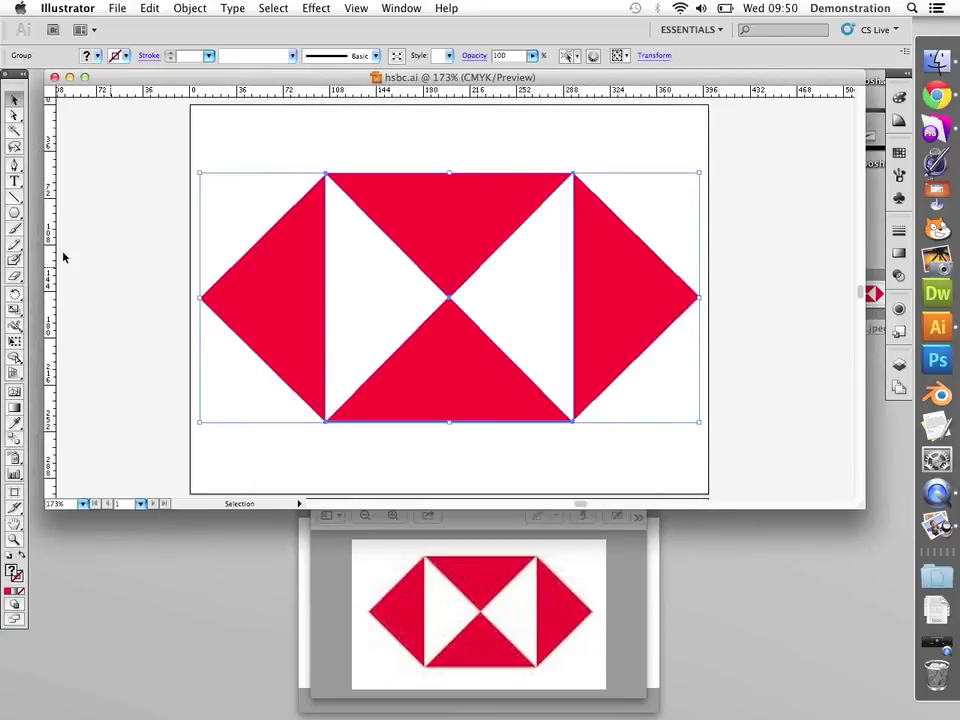
- Draw a small four-point red tick above the logo's left triangle with the Pen tool
drag(15, 213, 79, 267)
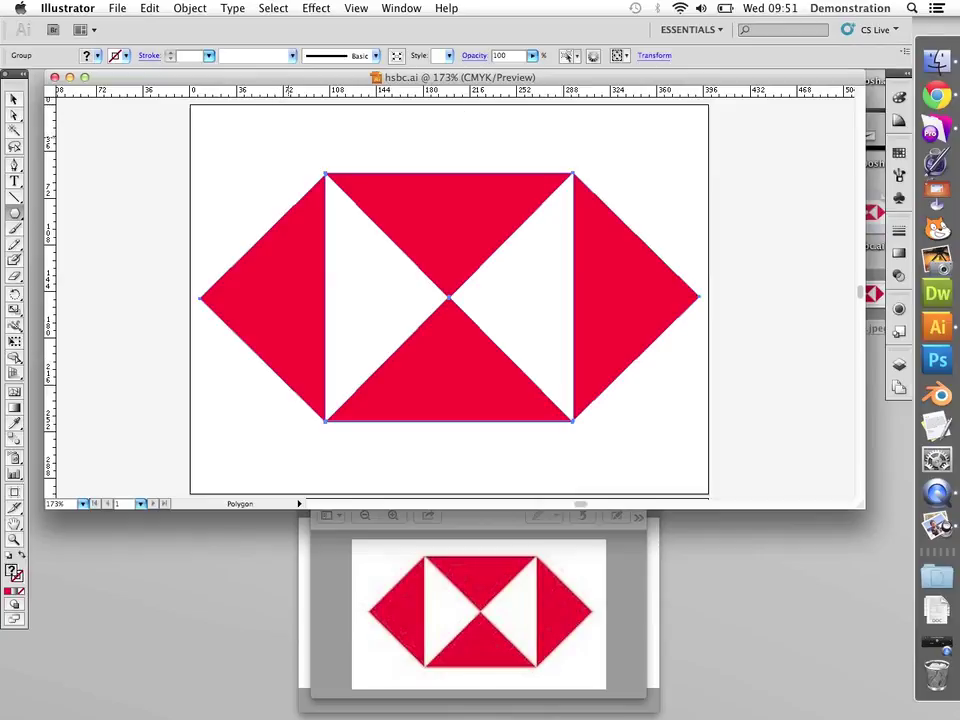
click(15, 167)
drag(253, 188, 224, 189)
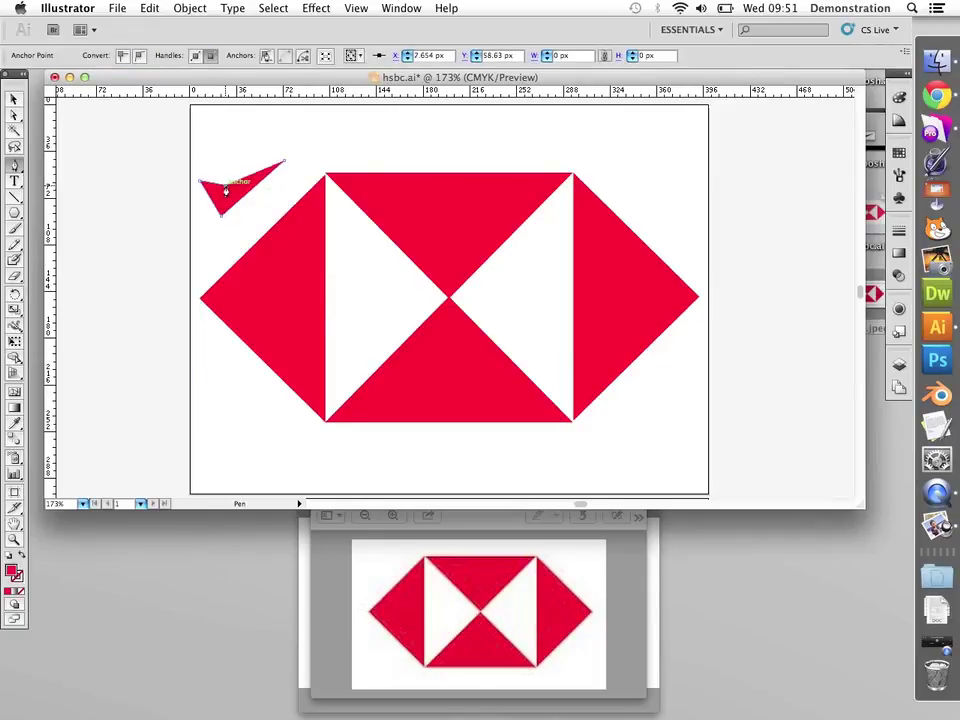
click(285, 161)
click(14, 99)
click(240, 188)
click(228, 193)
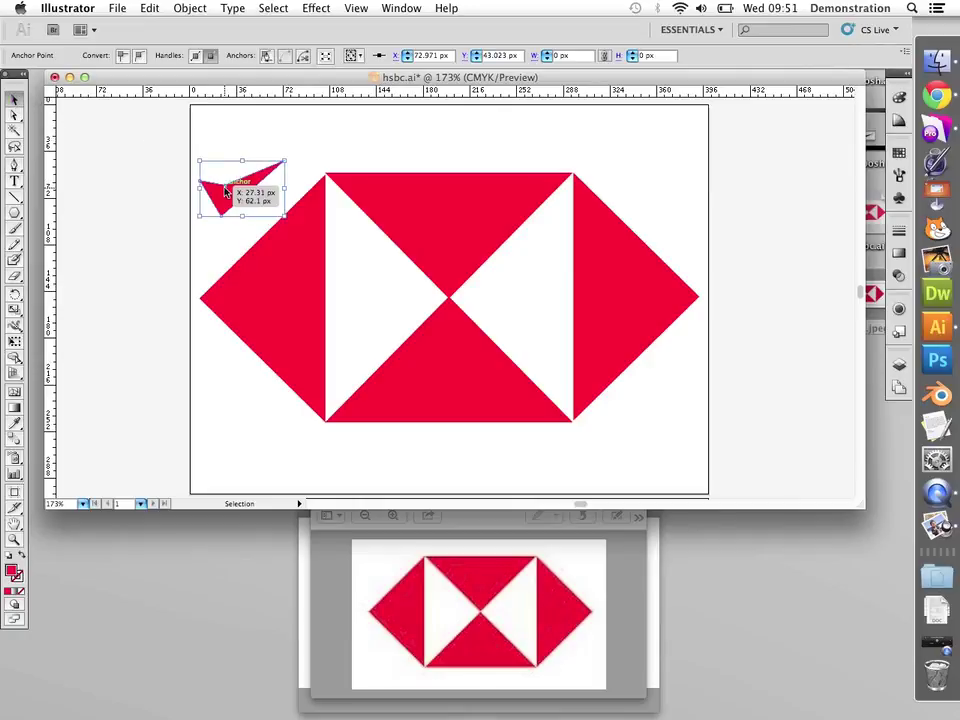
- Convert the tick's inner and lower anchor points to smooth and reposition them to form a swoosh
click(12, 117)
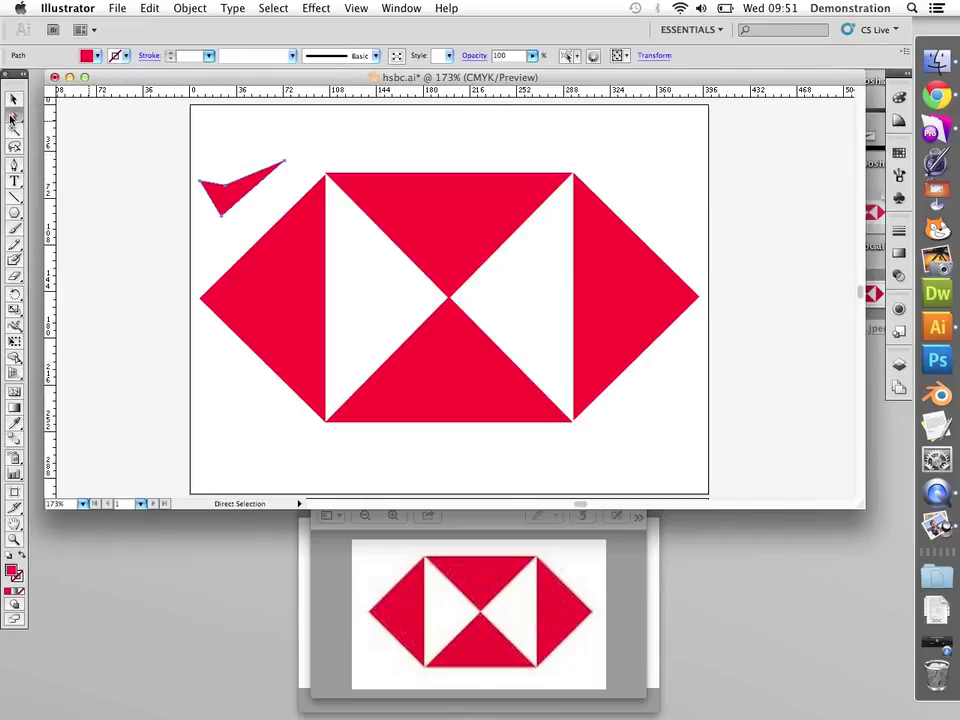
click(224, 186)
click(140, 57)
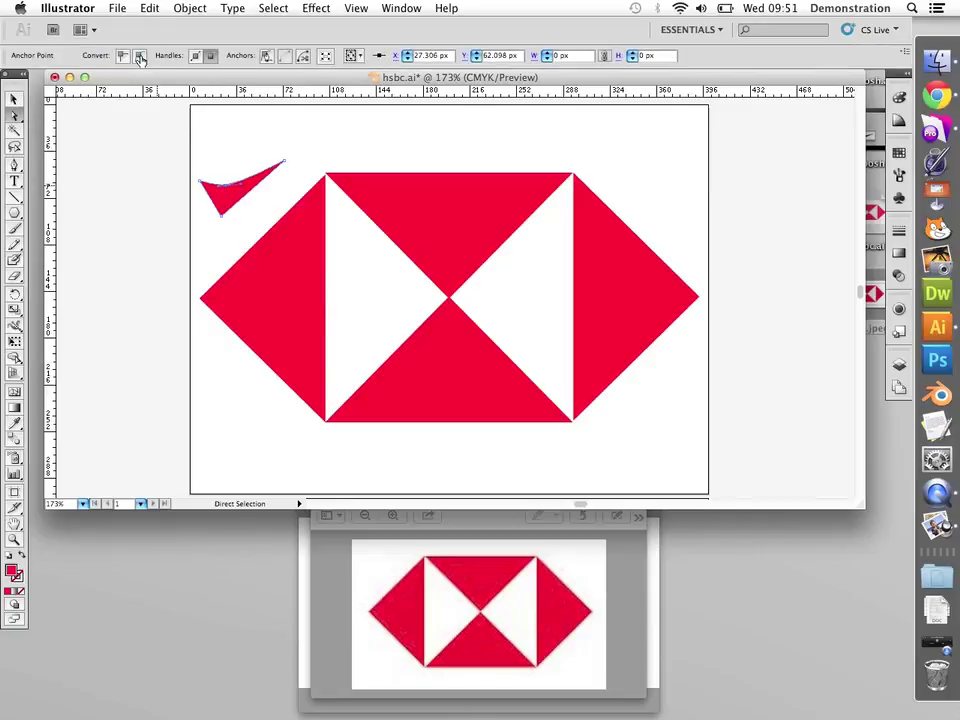
click(222, 213)
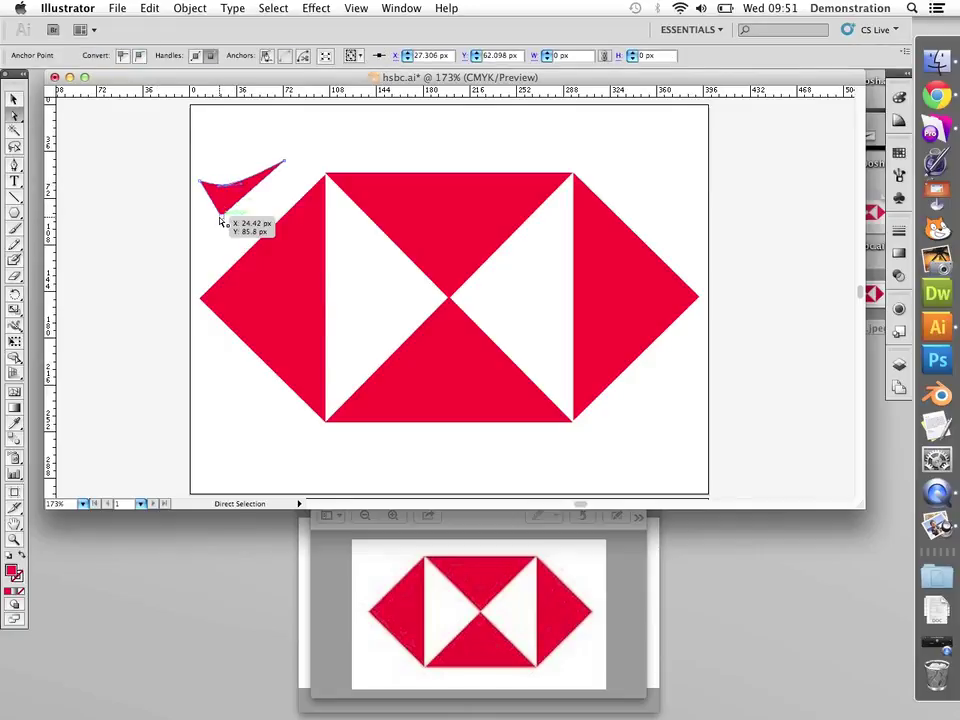
click(140, 57)
mouse_move(222, 213)
mouse_down()
mouse_move(210, 204)
mouse_move(212, 216)
mouse_move(226, 186)
mouse_move(212, 197)
mouse_move(221, 201)
mouse_move(197, 195)
mouse_move(211, 201)
mouse_up()
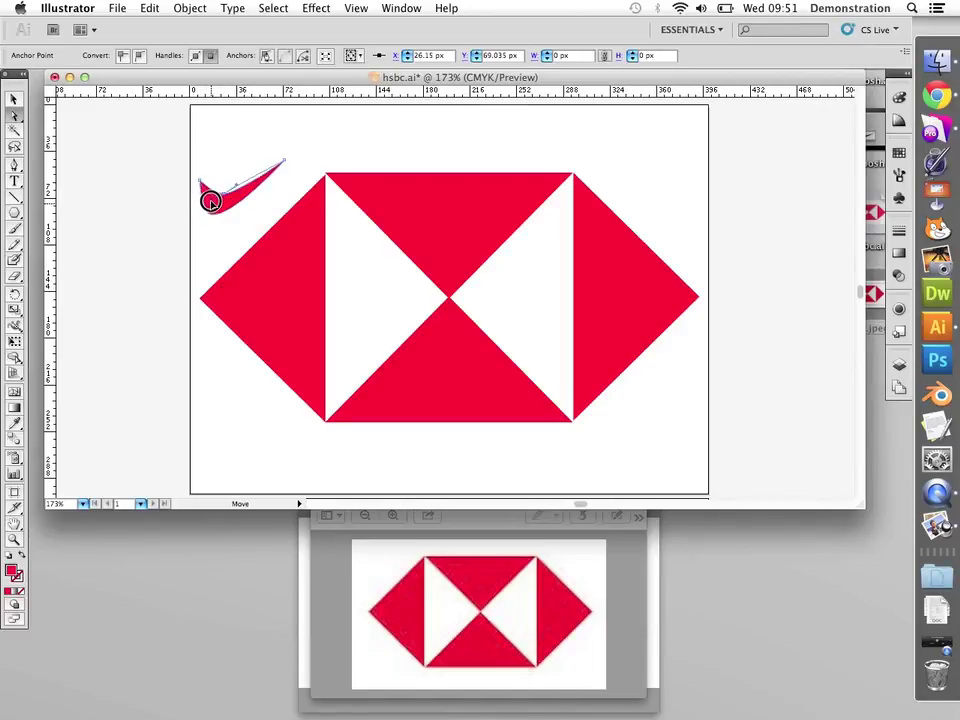
- Delete the small swoosh above the logo's left triangle
click(172, 248)
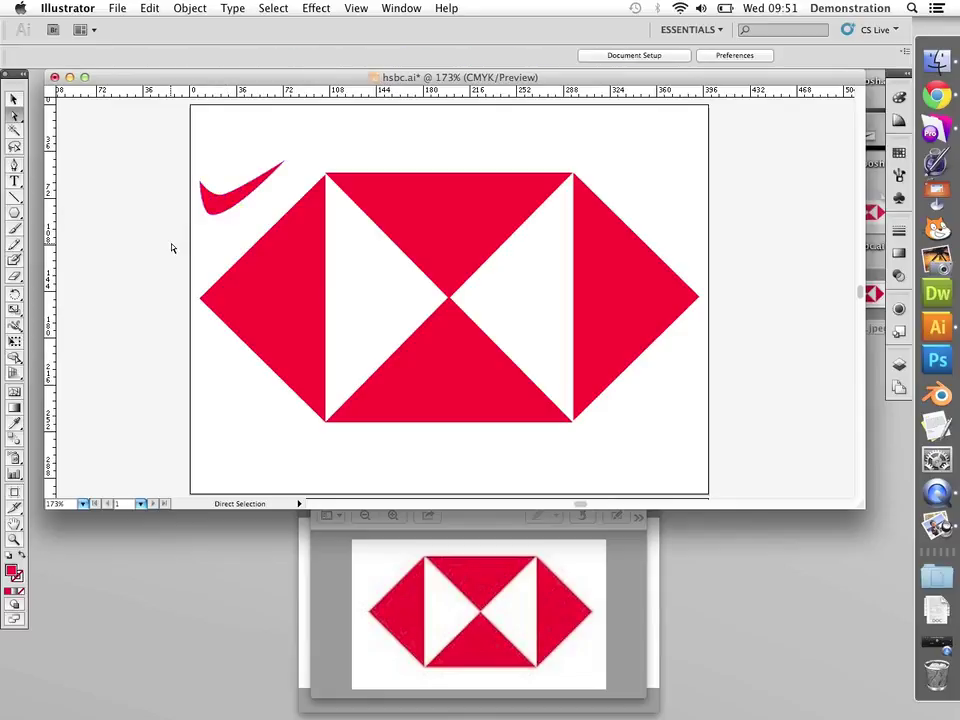
click(235, 204)
key(Delete)
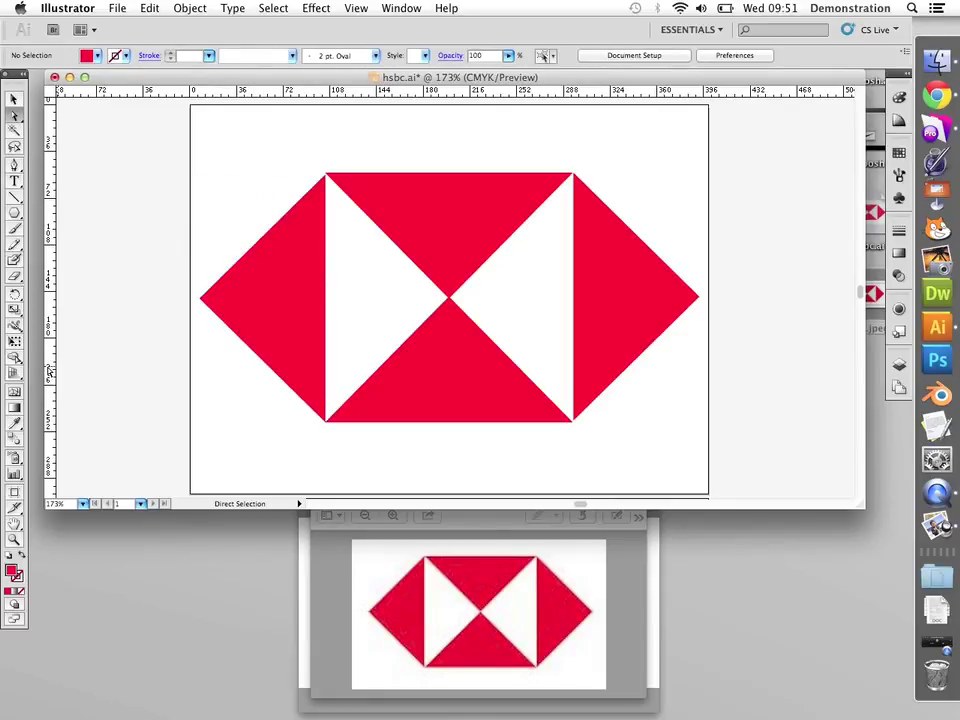
- Add the centre-aligned text "HSBC" above the logo
click(14, 181)
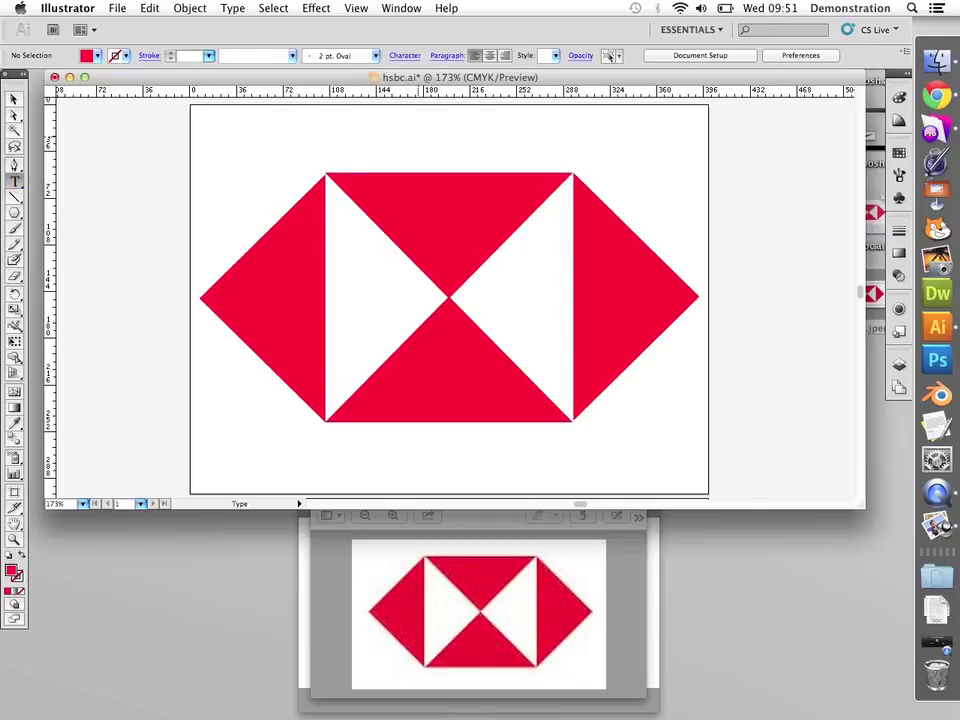
click(489, 55)
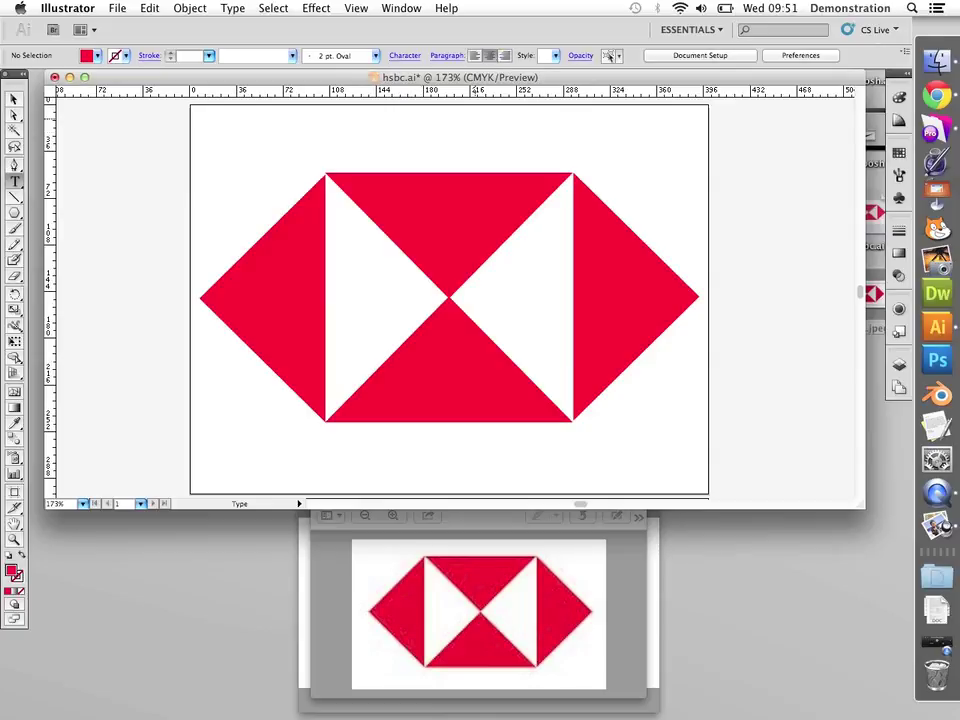
click(440, 143)
text(HSBC)
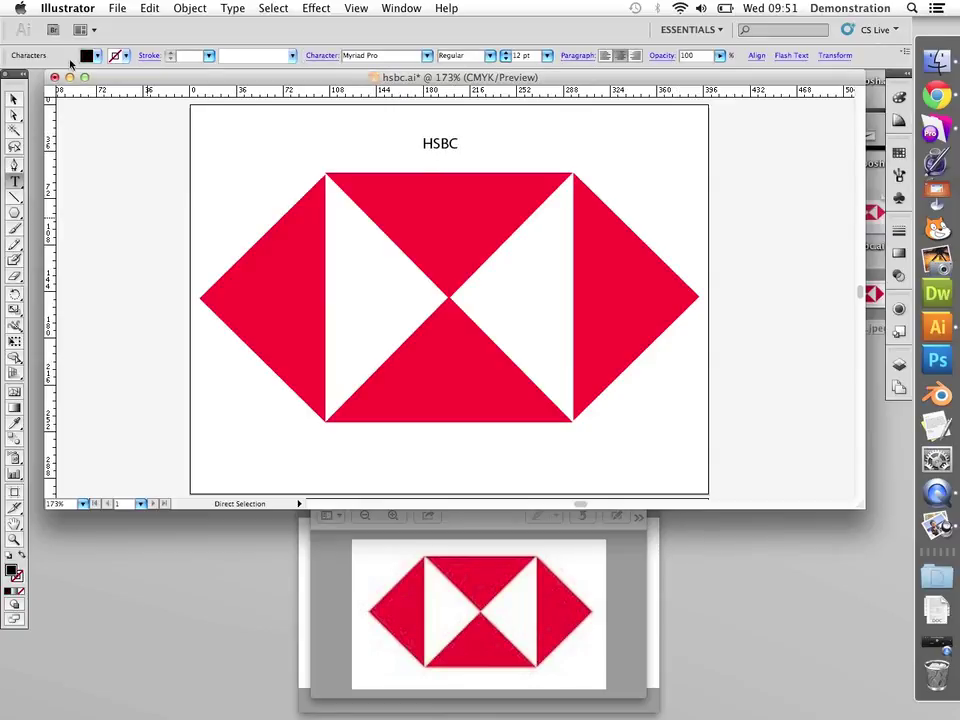
- Enlarge the HSBC text to about 85 pt, matching the central square's width, and place it below the logo
click(14, 99)
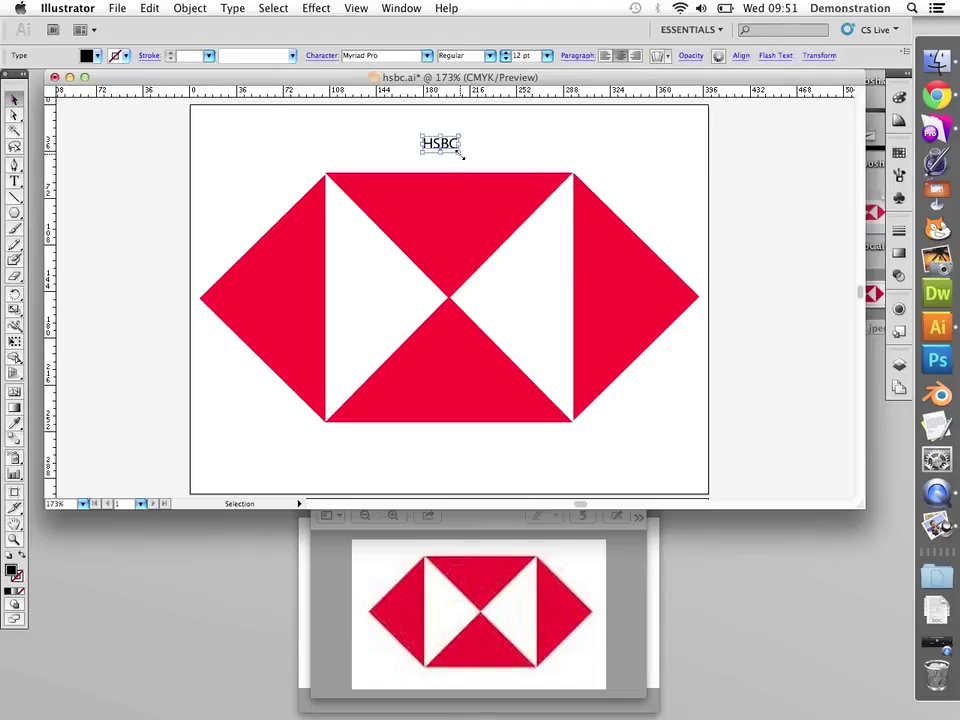
drag(461, 153, 628, 210)
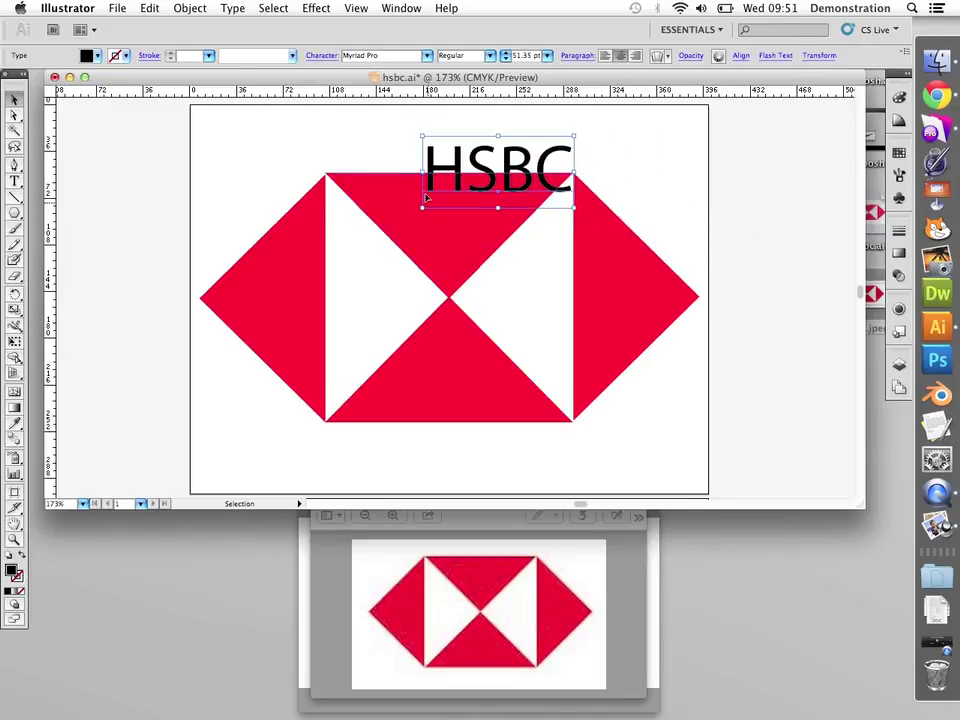
drag(421, 208, 328, 281)
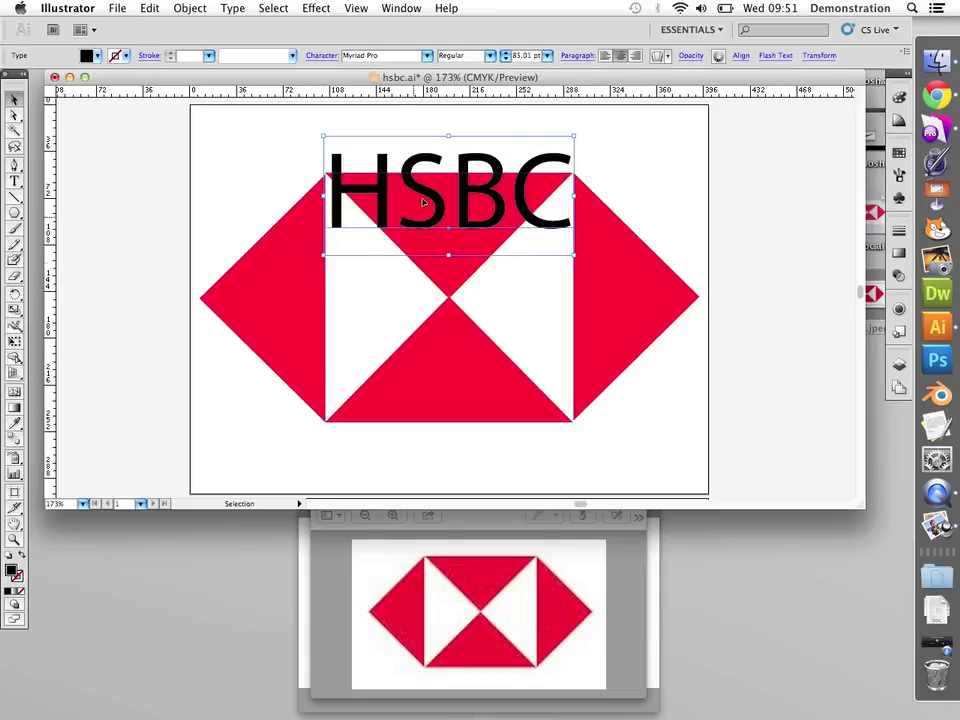
drag(435, 199, 434, 453)
- Move the logo group up to leave space above the HSBC text, and save the document
drag(611, 294, 612, 243)
click(773, 276)
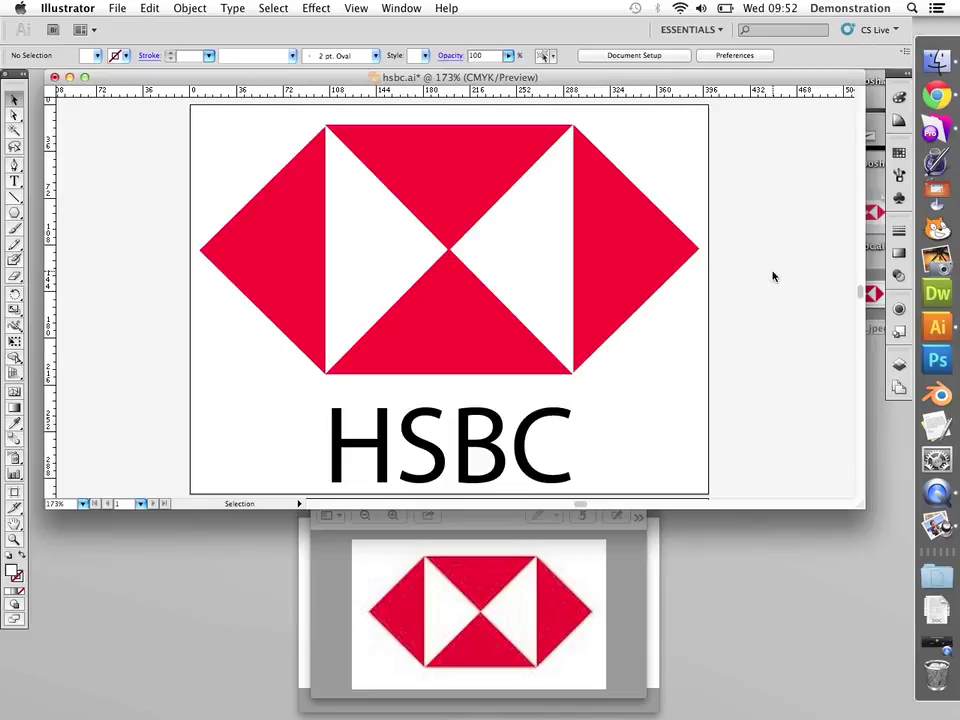
key(super+s)
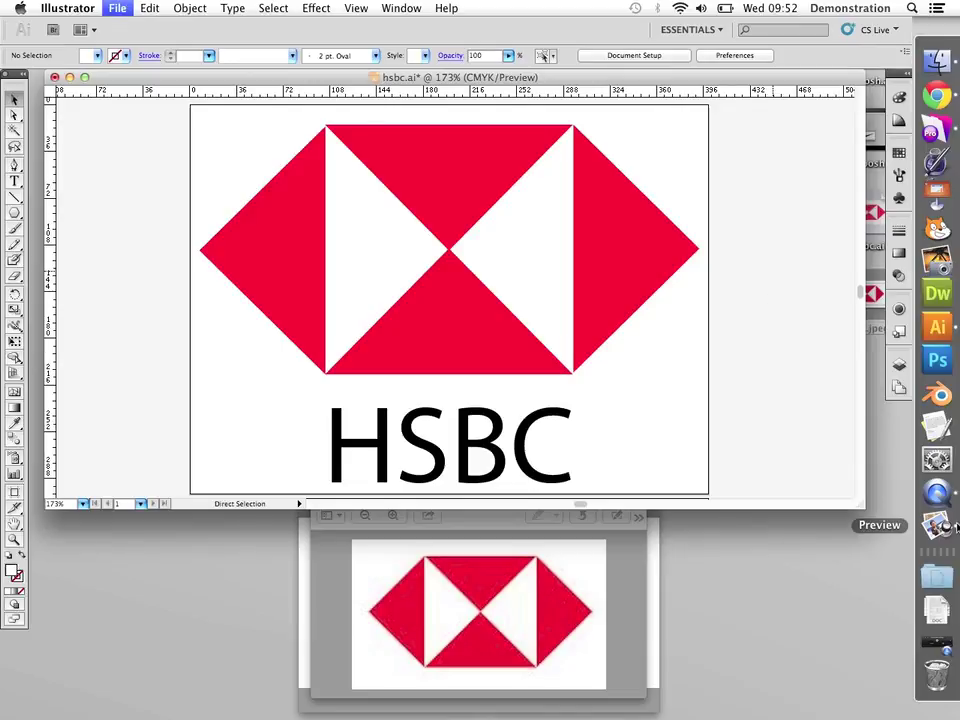